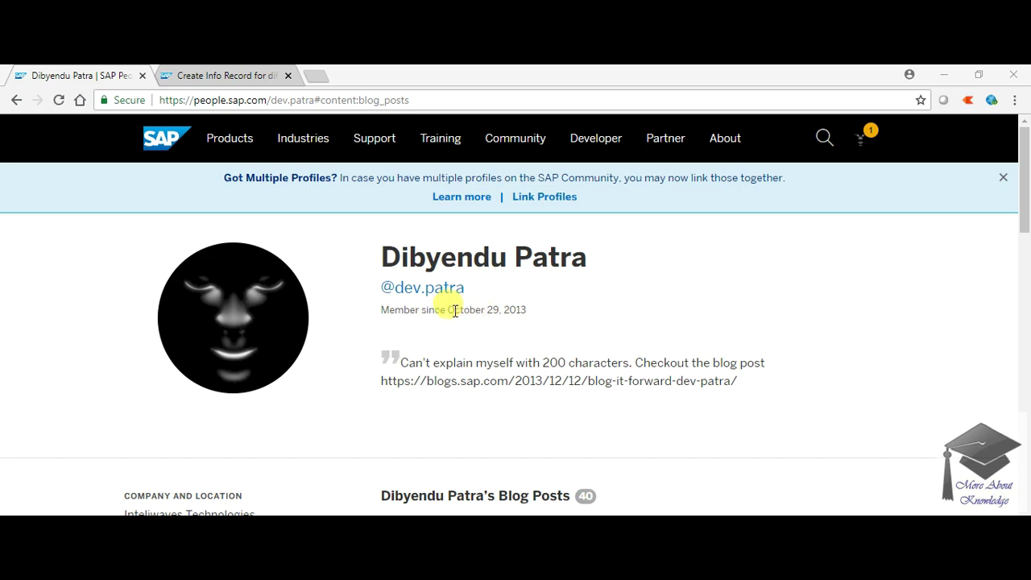
Step: Review the blog author's SAP Community profile, covering the membership date, content, network and reputation sections and the blog post list
triple_click(525, 309)
click(489, 307)
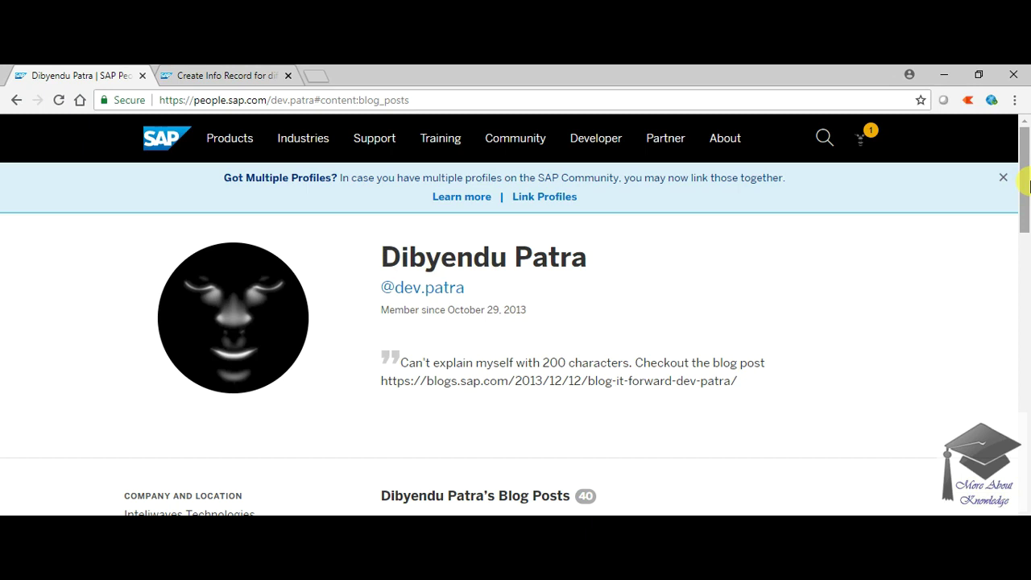
drag(1027, 186, 1029, 266)
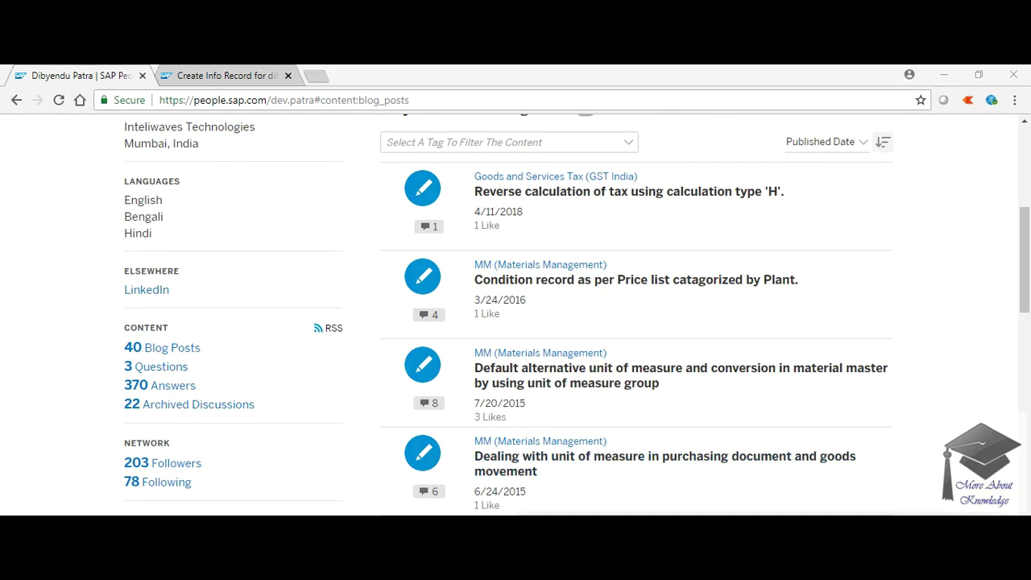
drag(112, 337, 287, 419)
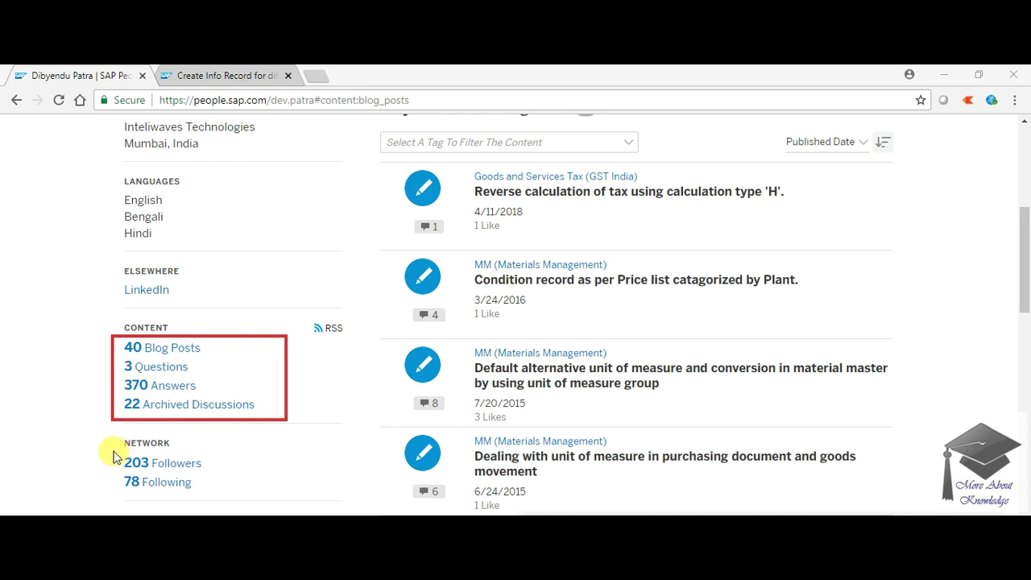
drag(123, 456, 239, 493)
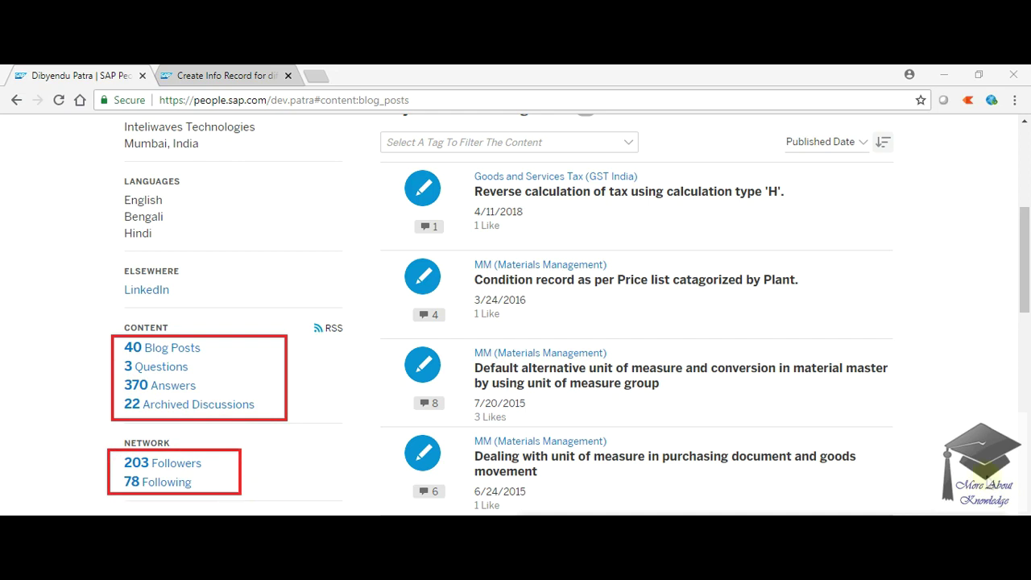
key(Escape)
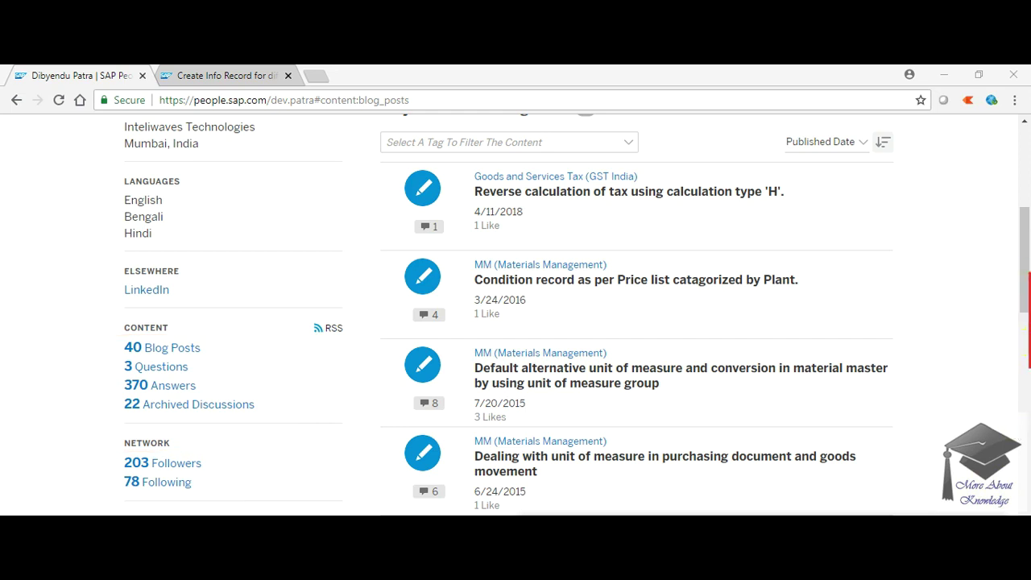
drag(1024, 256, 1027, 289)
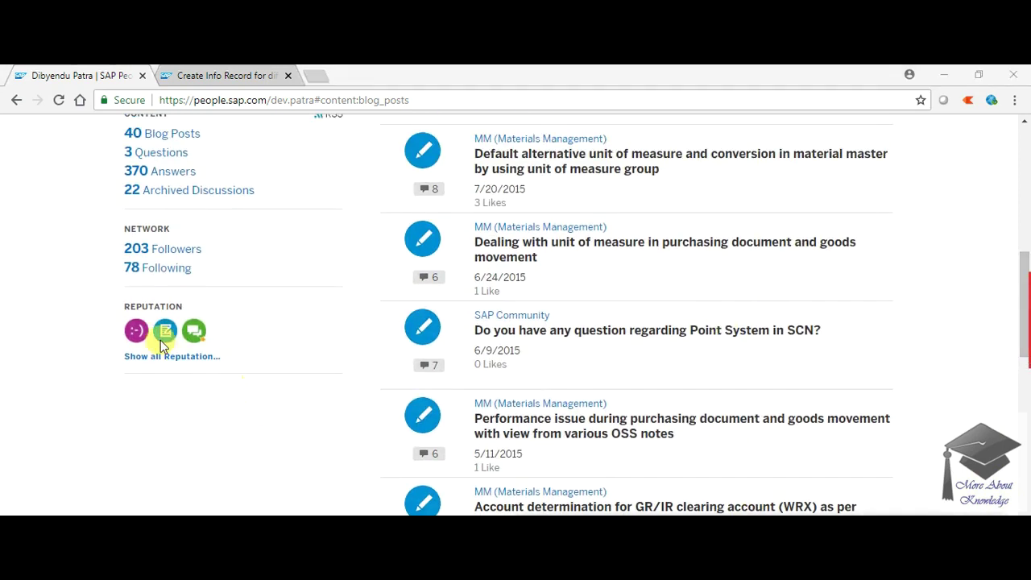
drag(114, 313, 244, 372)
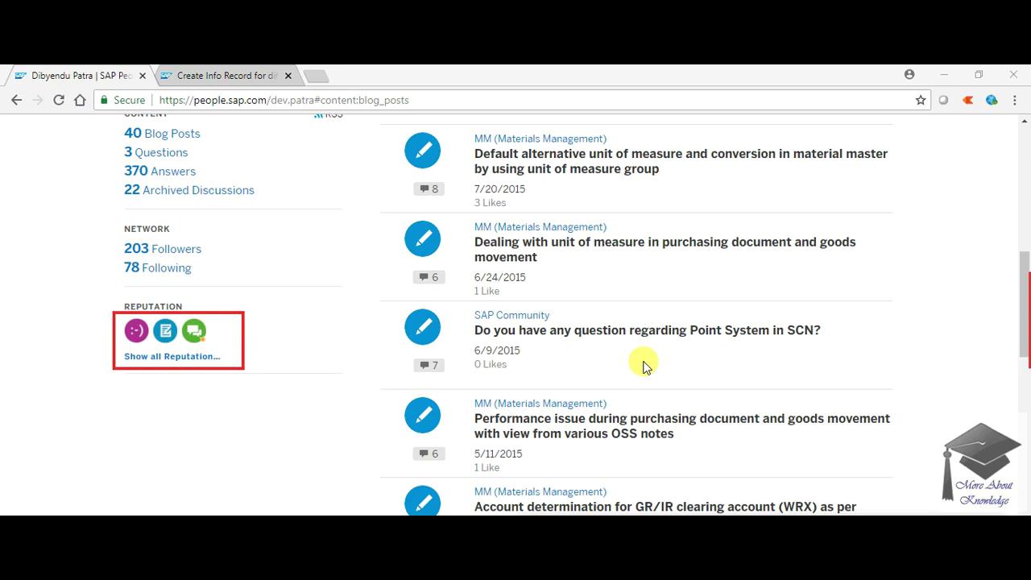
key(Escape)
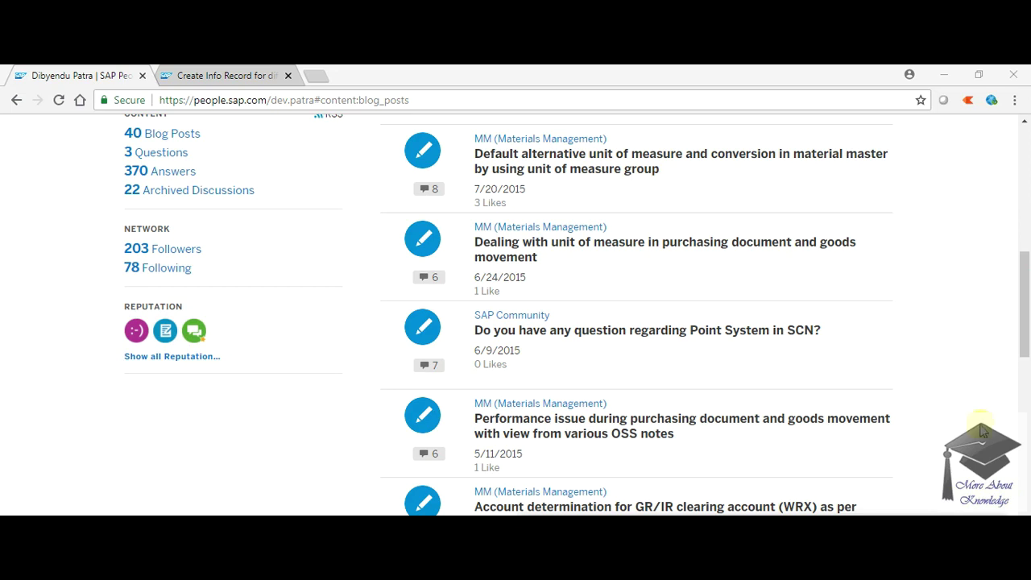
drag(1024, 314, 1024, 139)
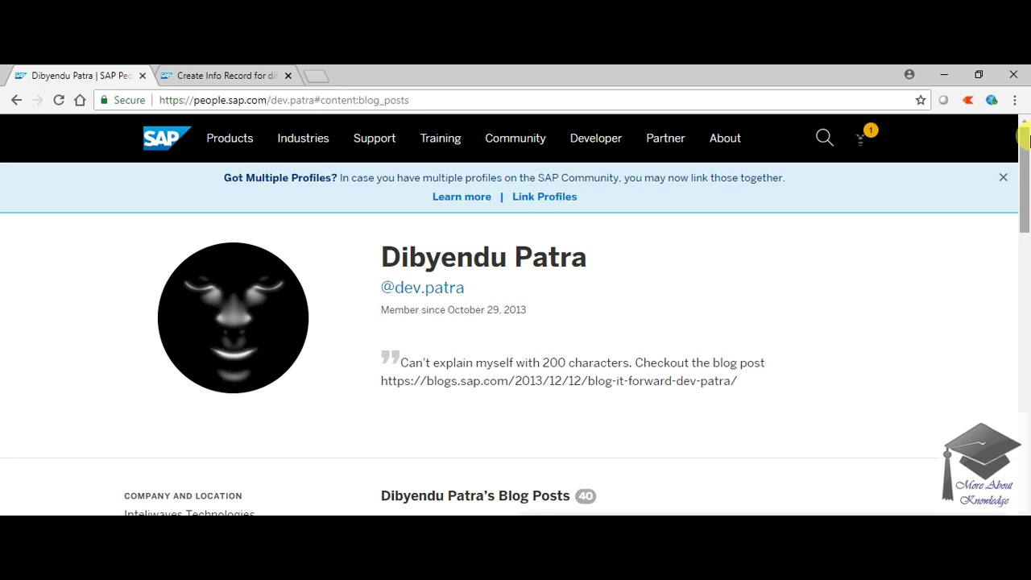
drag(1024, 138, 1029, 254)
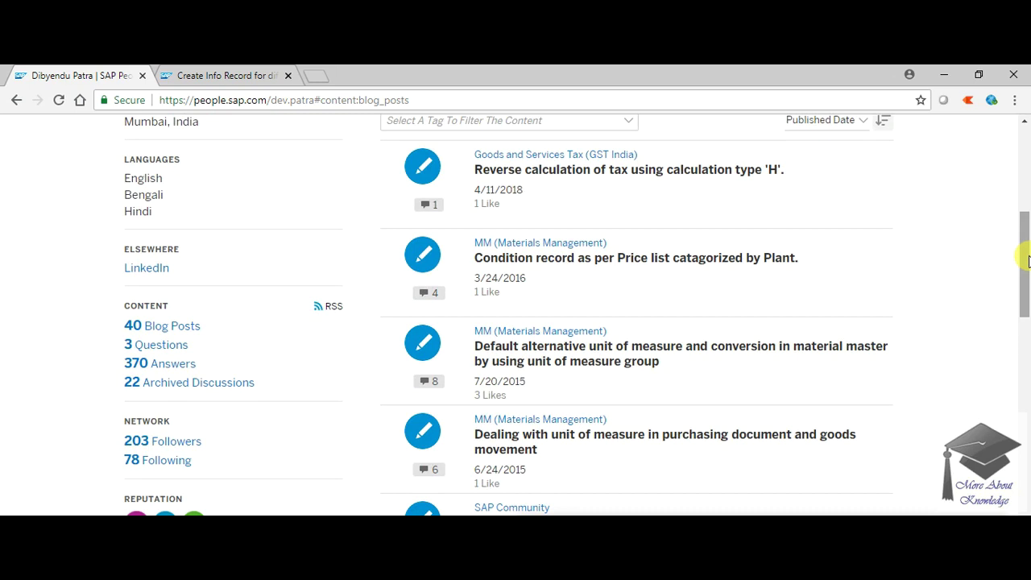
drag(1027, 265, 1027, 179)
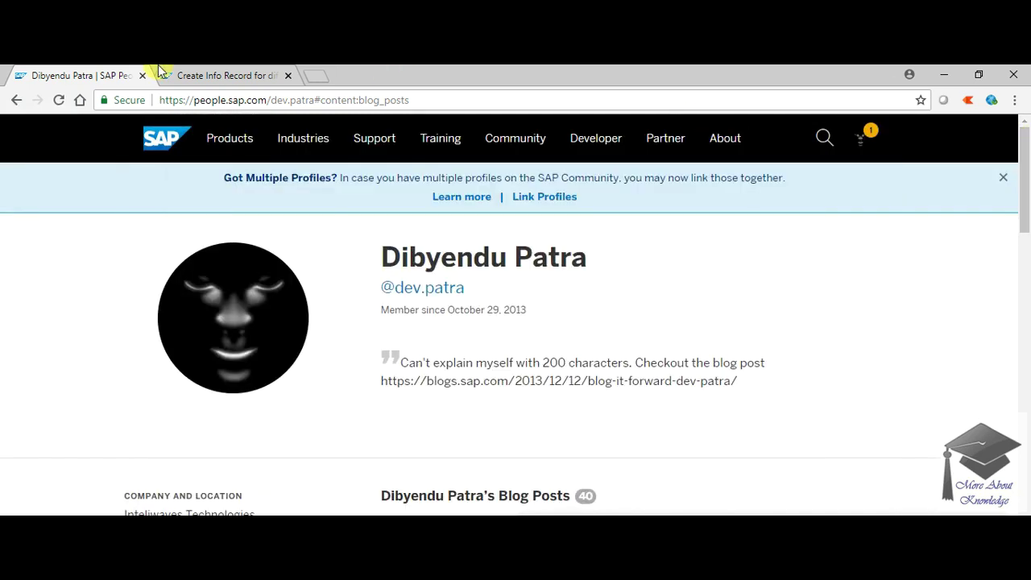
Step: Read the first prerequisite in the blog post "Create Info Record for different Order Unit", marking the MM02 purchasing instruction
click(222, 71)
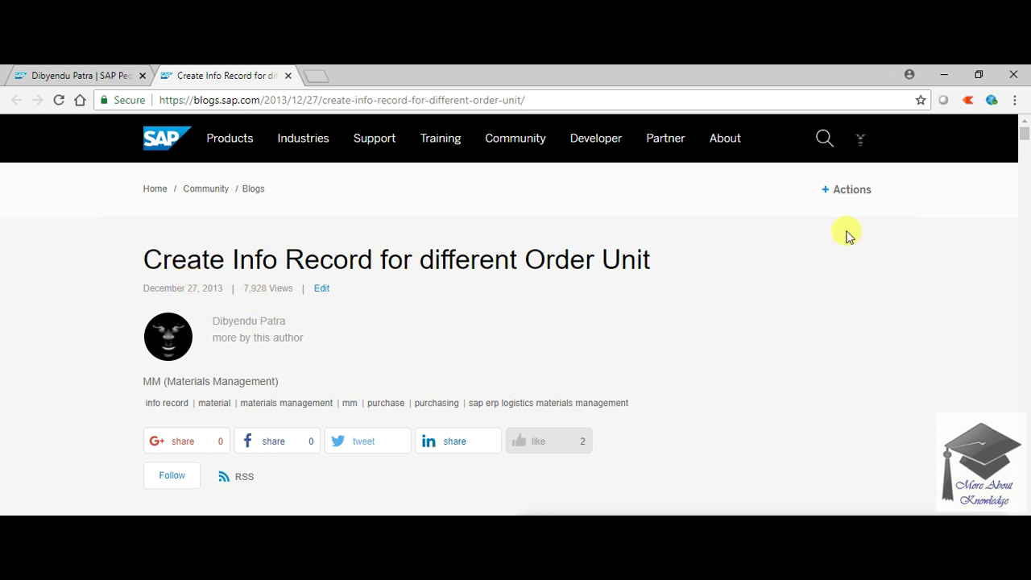
drag(1026, 140, 1026, 153)
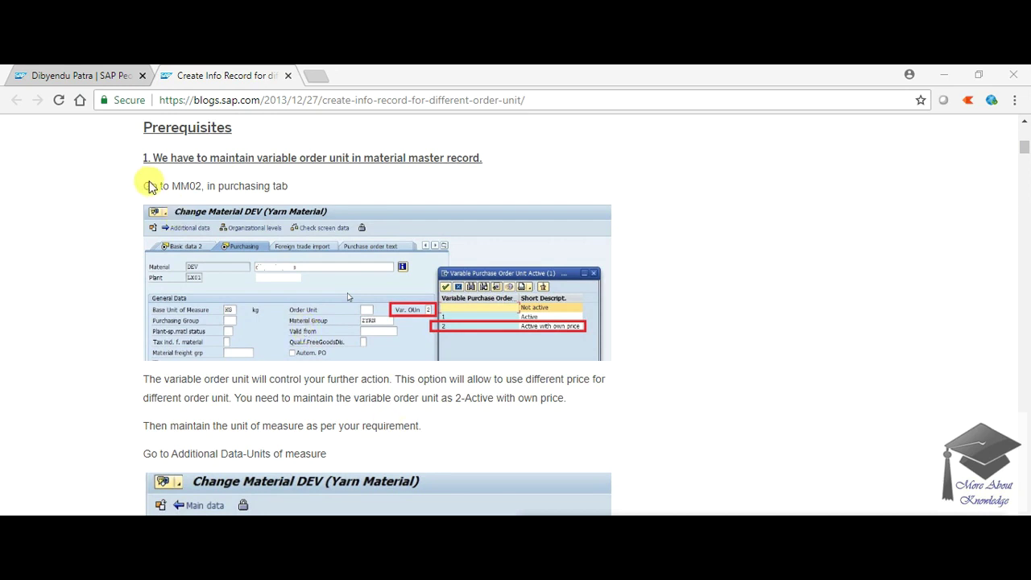
drag(133, 176, 296, 196)
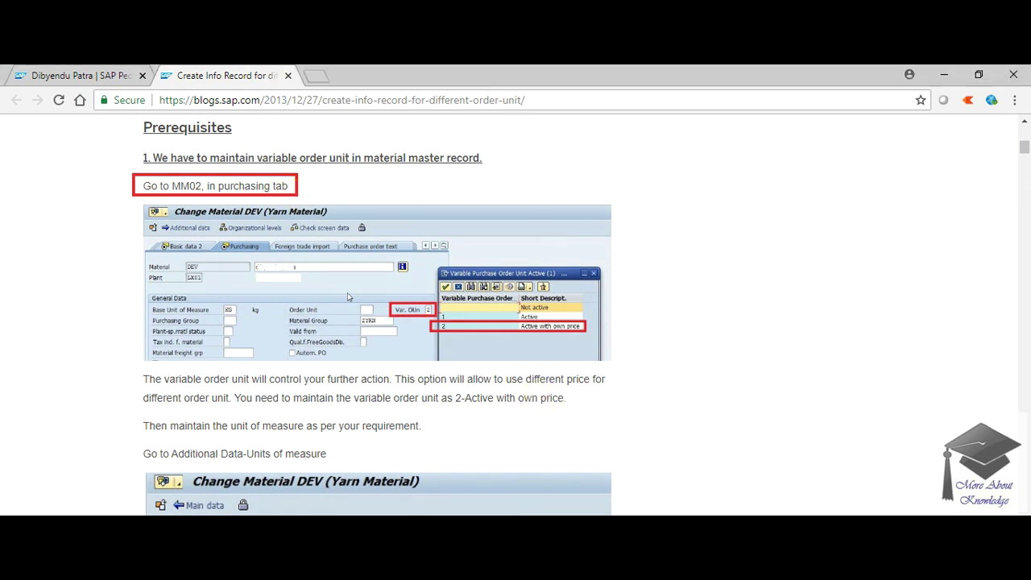
Step: Switch to SAP GUI and start the Change Material transaction MM02
key(alt+Tab)
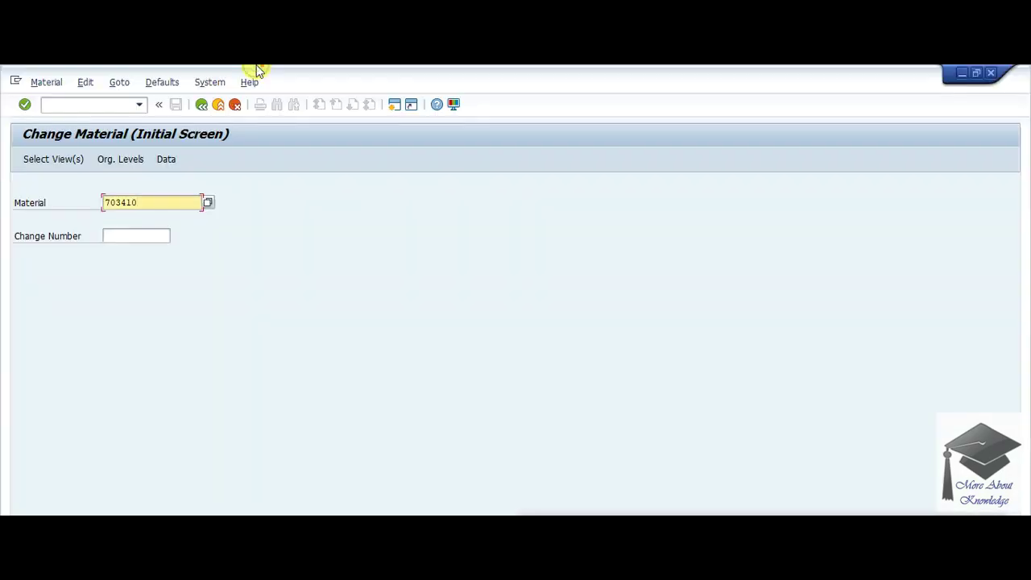
click(83, 103)
text(/nmm02)
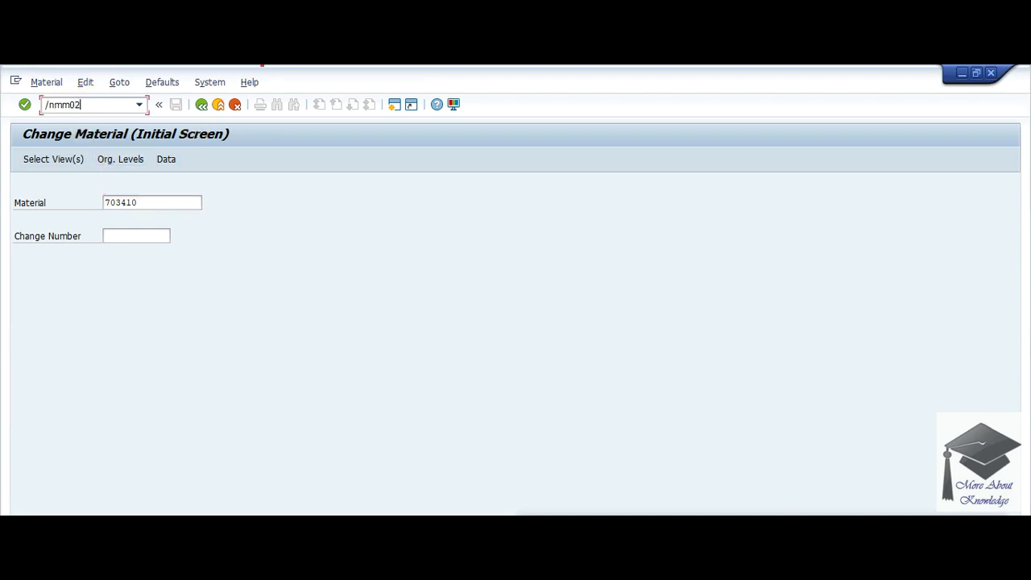
key(Return)
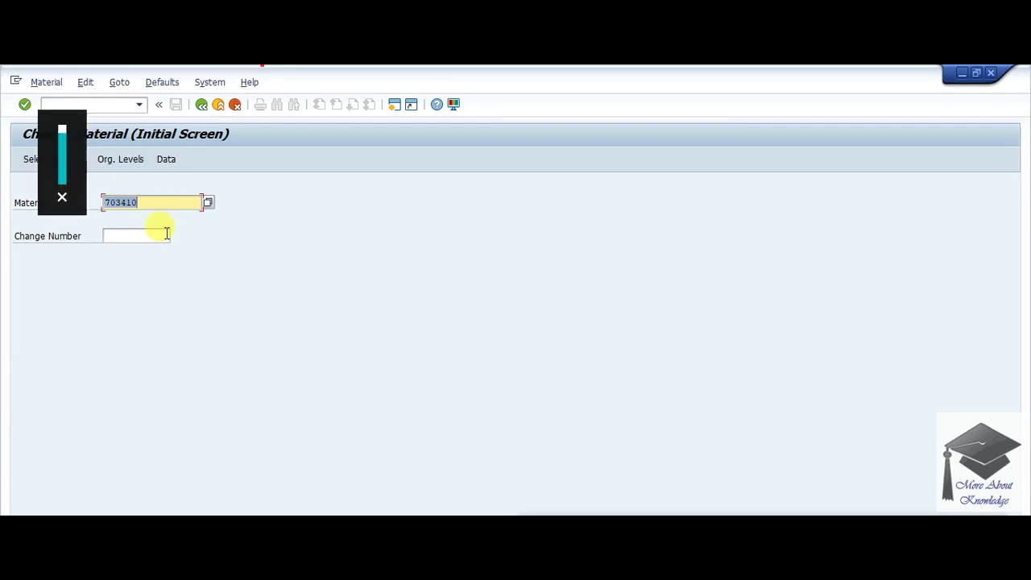
Step: Open the Purchasing view of material 703410 for plant K0R1
click(166, 202)
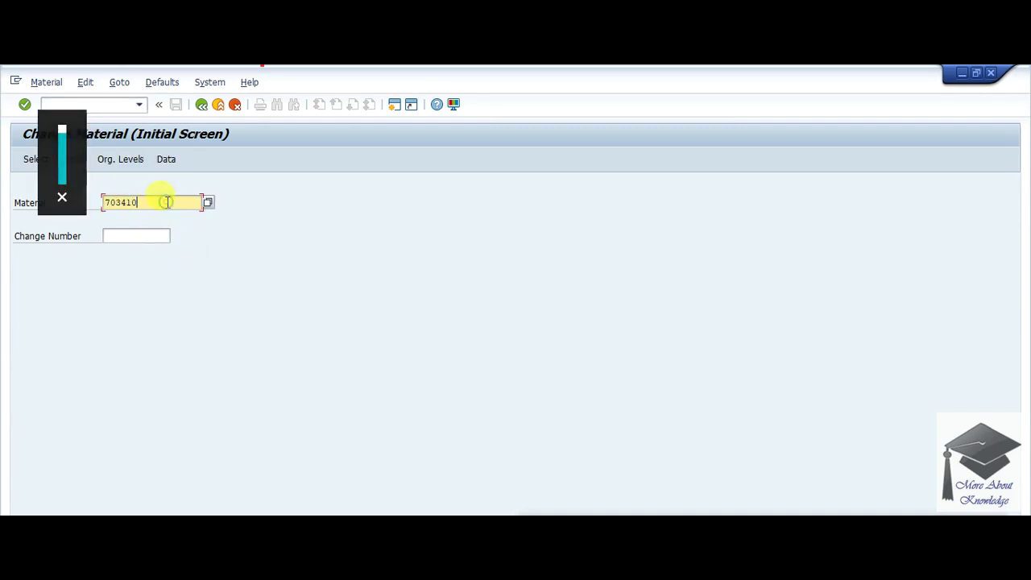
key(Return)
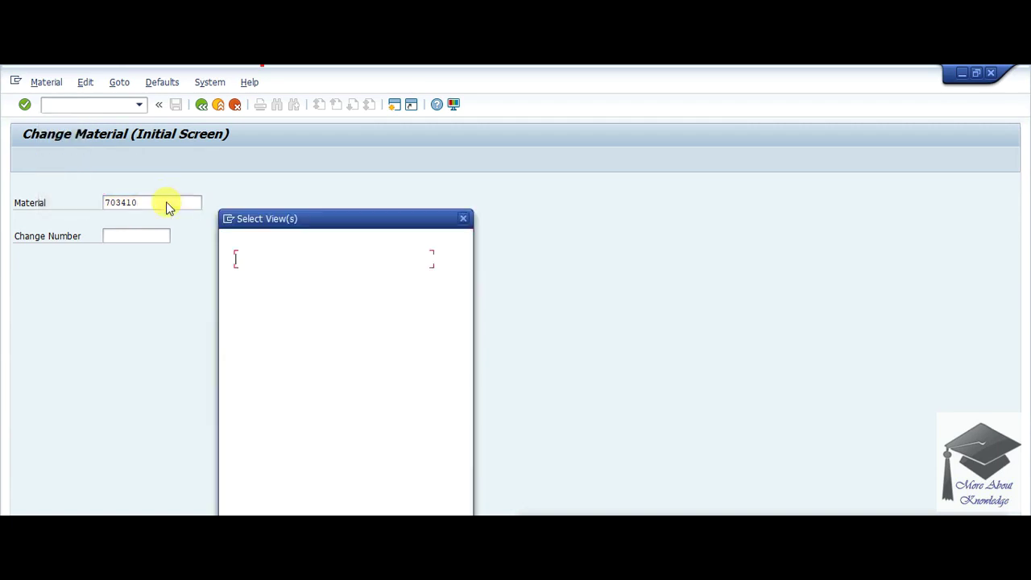
click(229, 370)
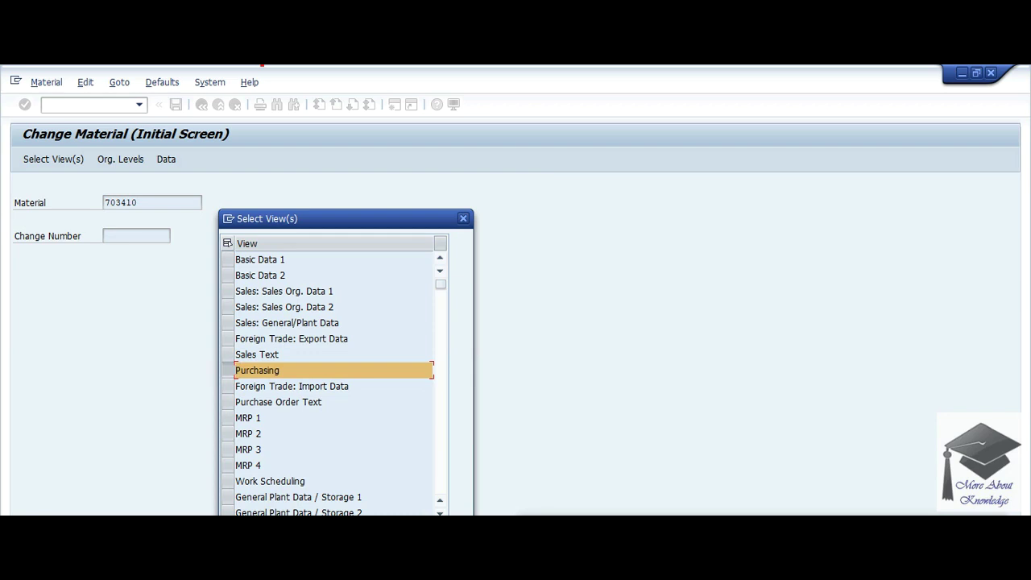
key(Return)
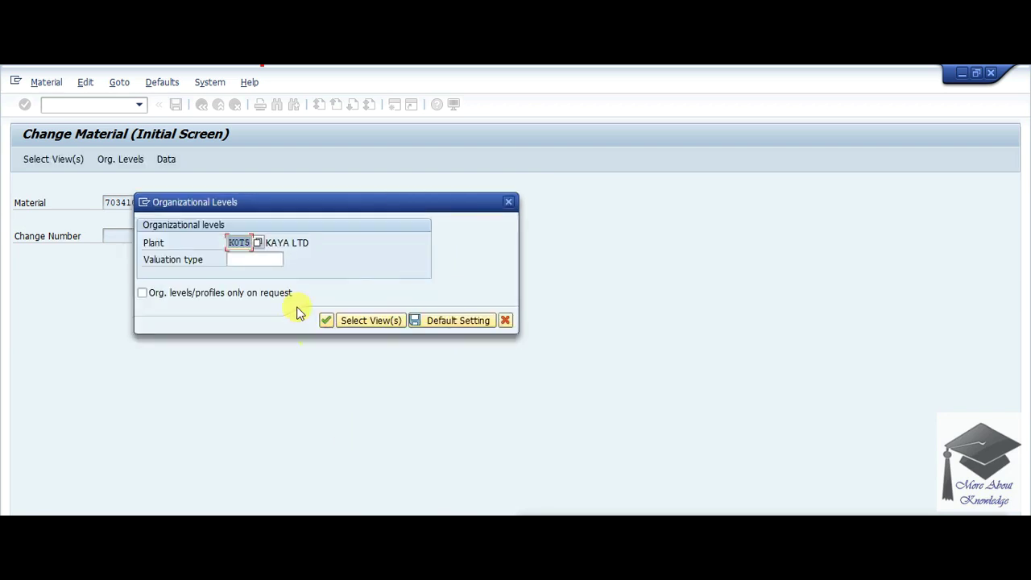
text(2011)
key(Return)
key(Return)
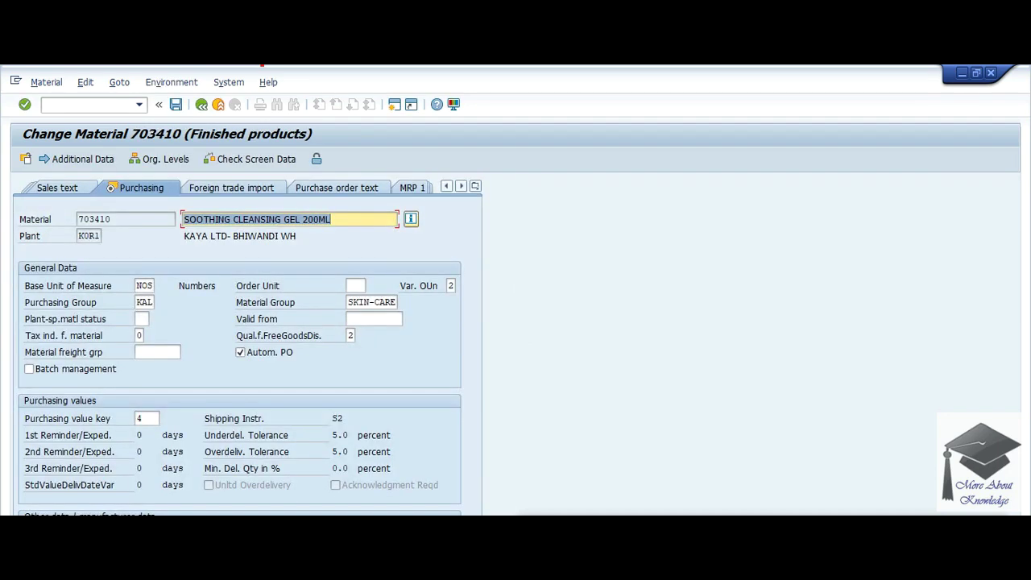
Step: Switch to the blog post in the browser and check which variable order unit setting it requires in the purchasing data
key(alt+Tab)
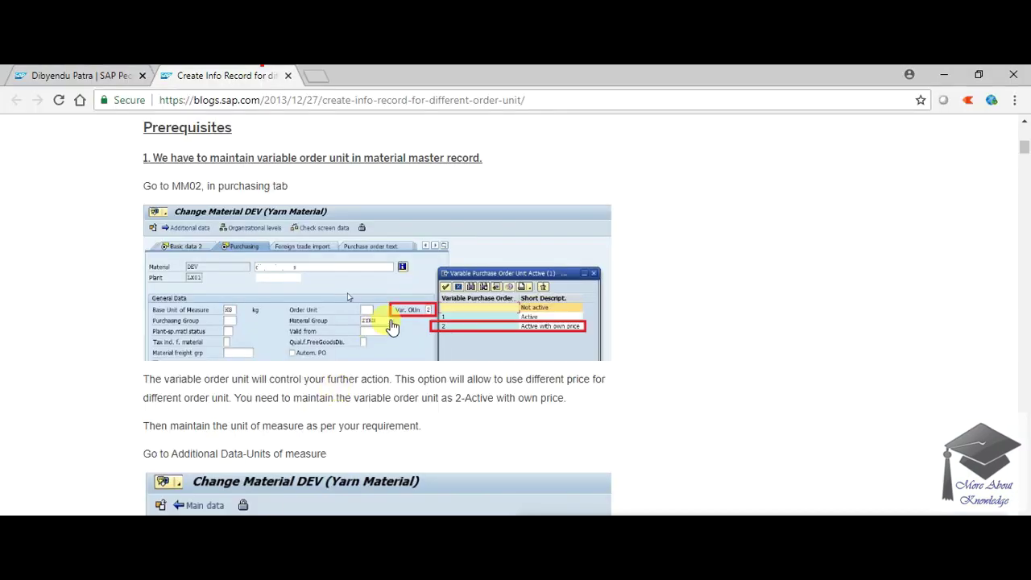
drag(234, 186, 288, 186)
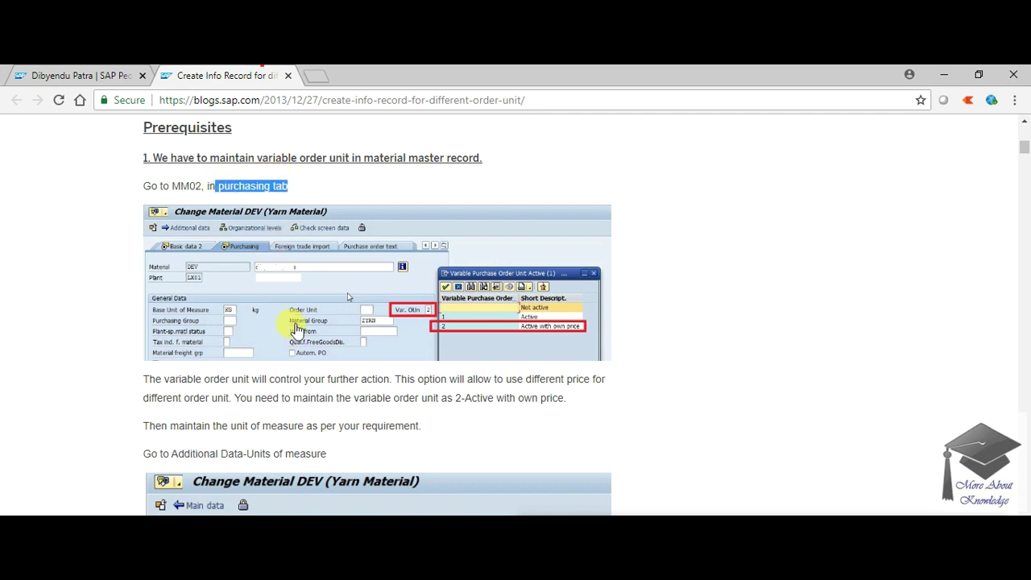
click(373, 409)
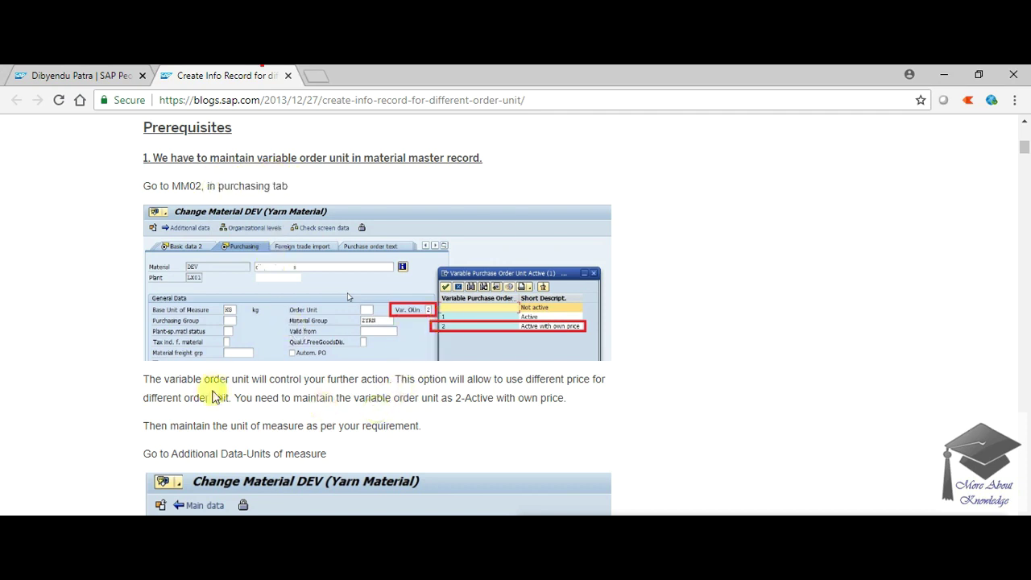
drag(164, 378, 465, 398)
click(451, 394)
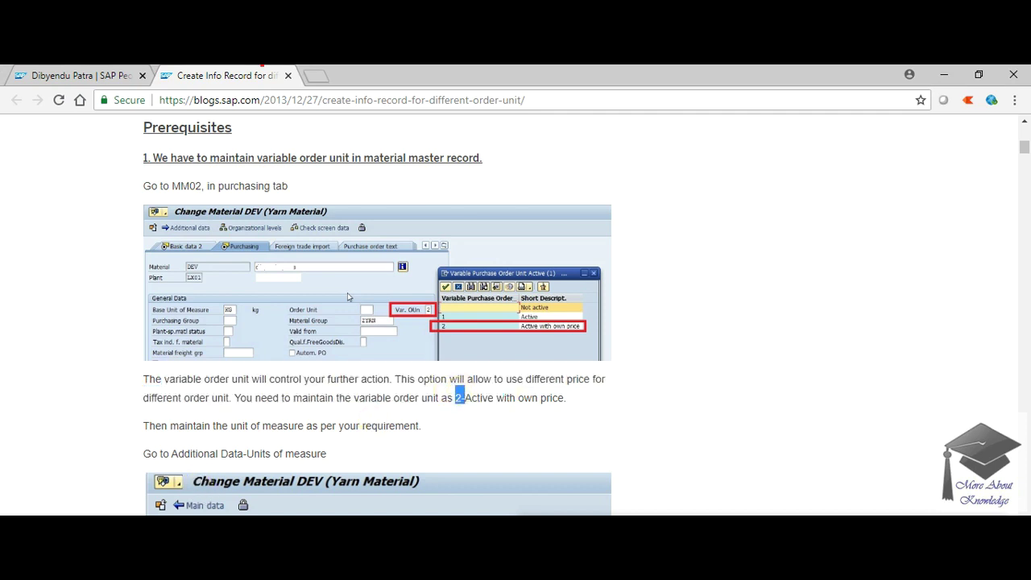
Step: Back in SAP GUI, set material 703410's variable order unit to 2 (Active with own price), save the material and leave the transaction
key(alt+Tab)
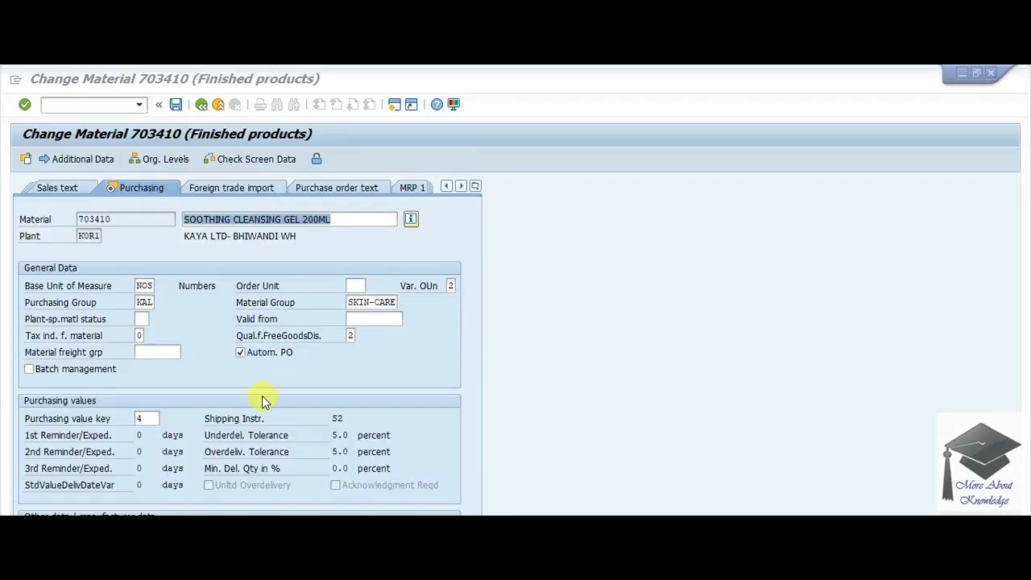
click(452, 286)
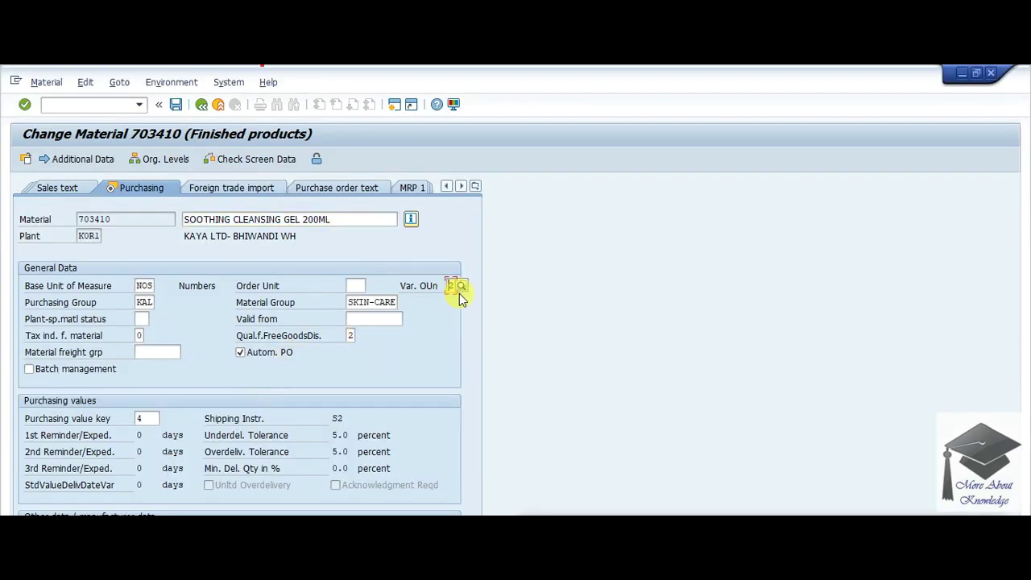
text(2)
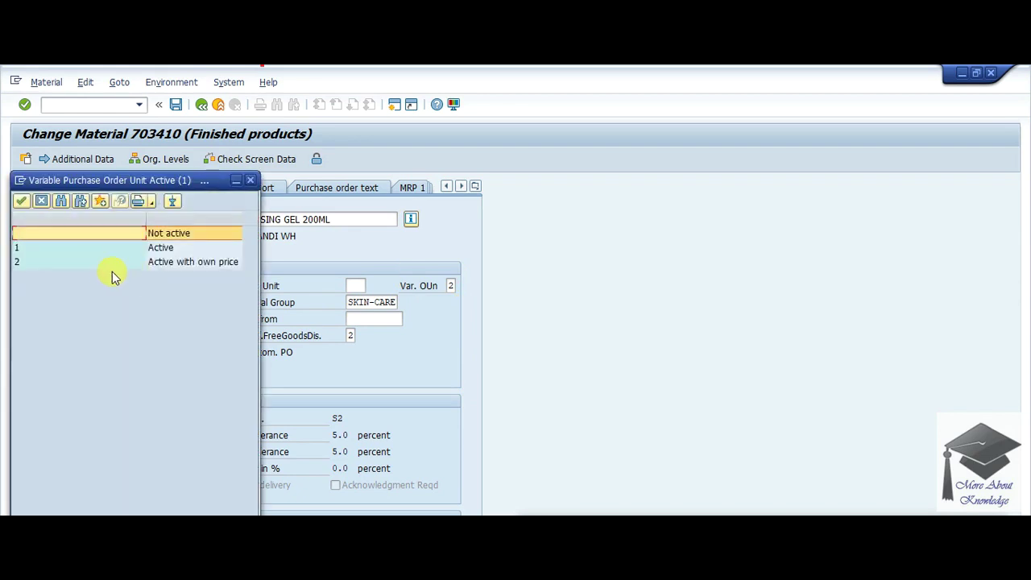
double_click(95, 262)
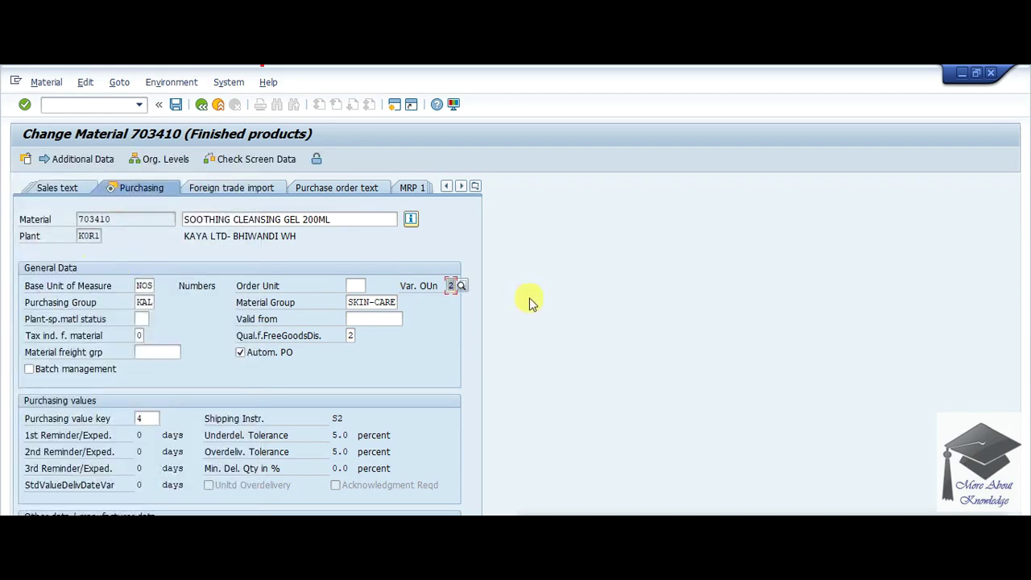
click(457, 285)
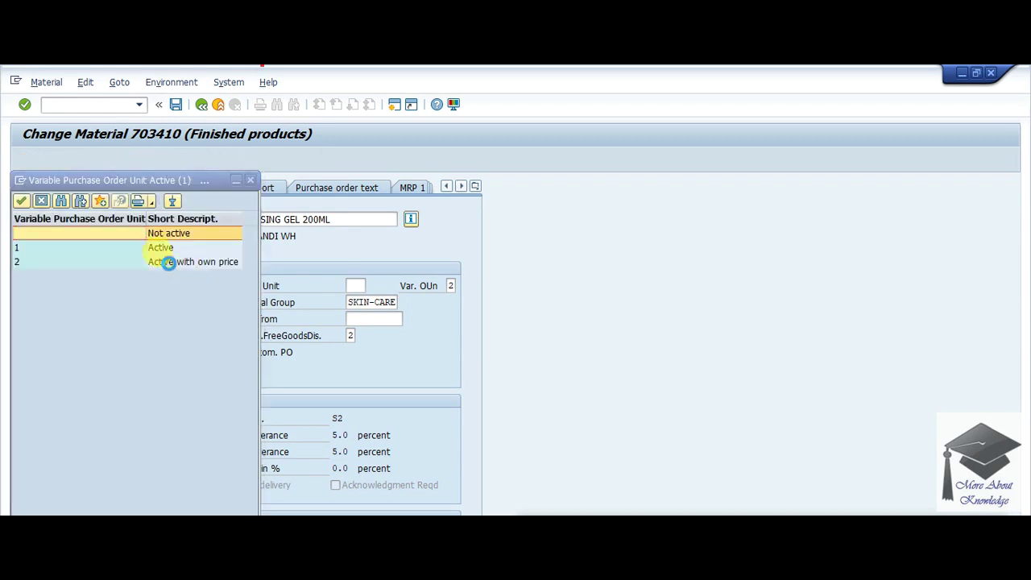
click(170, 267)
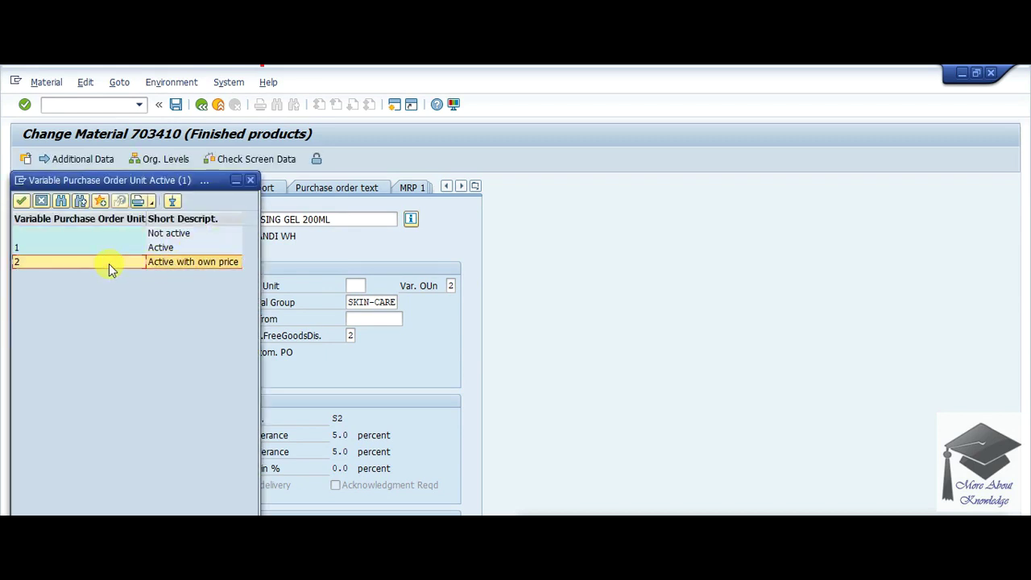
double_click(109, 267)
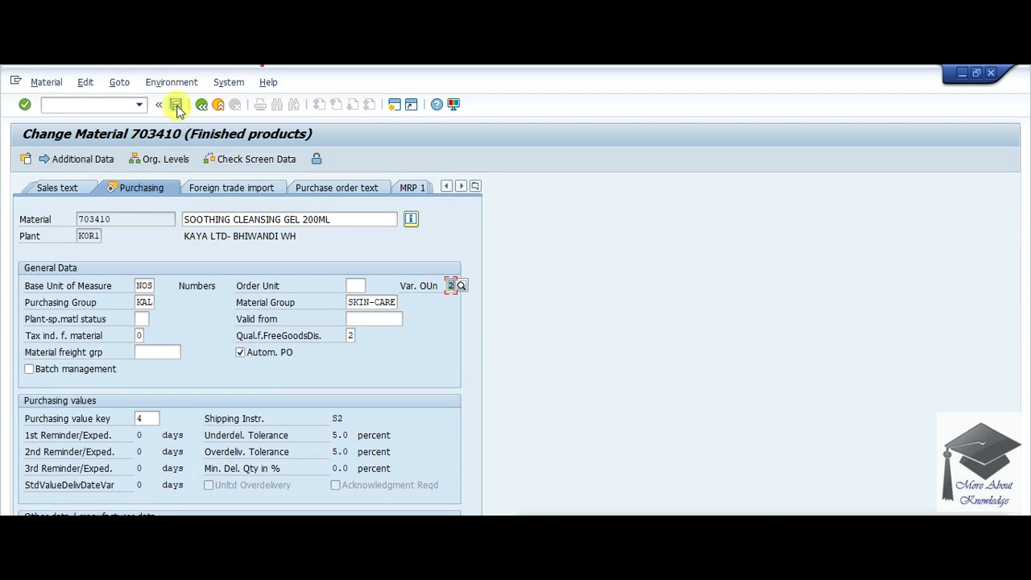
click(176, 105)
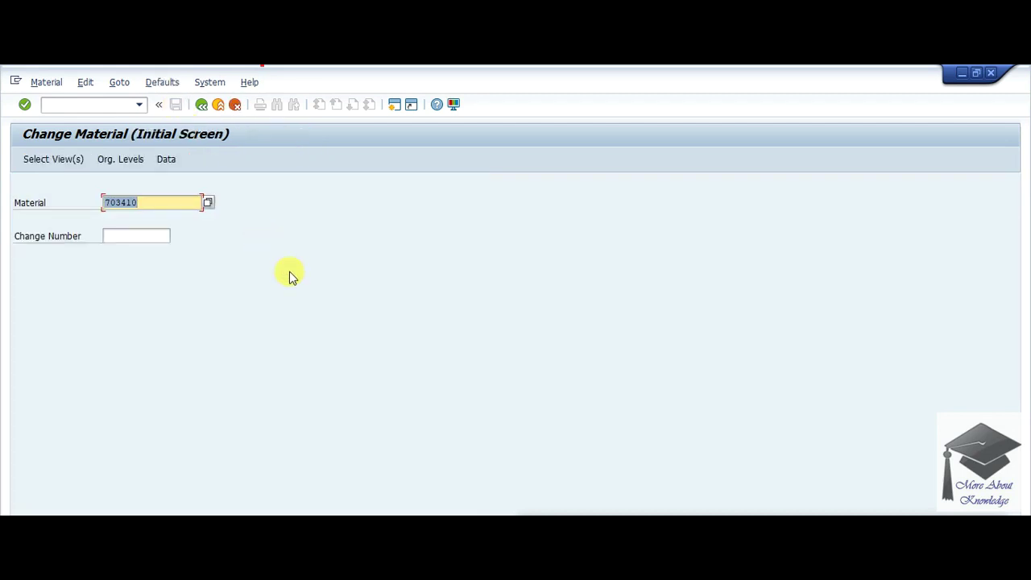
click(202, 105)
click(108, 103)
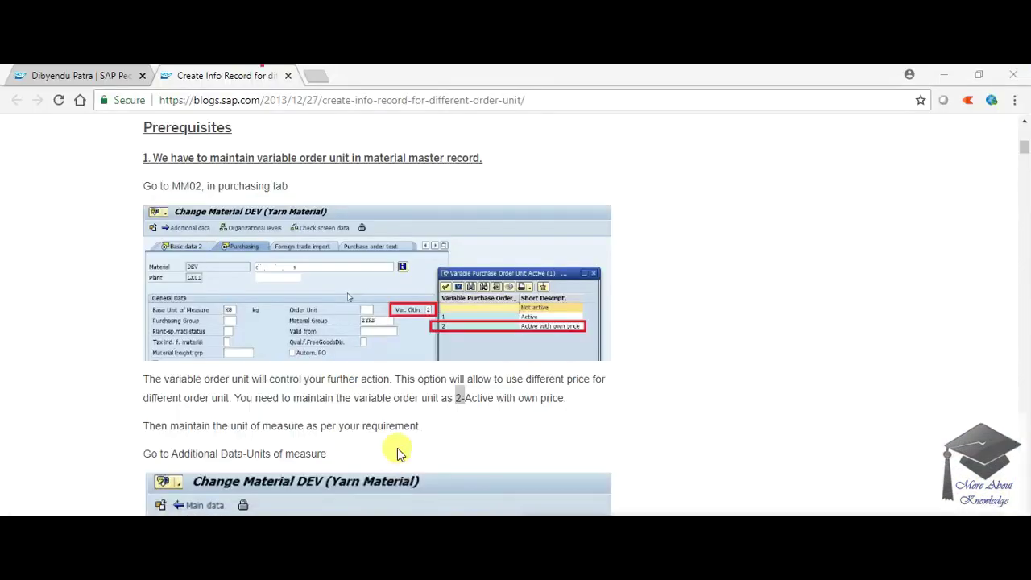
Step: Read the blog post's instructions on maintaining units of measure in the material's additional data
click(313, 418)
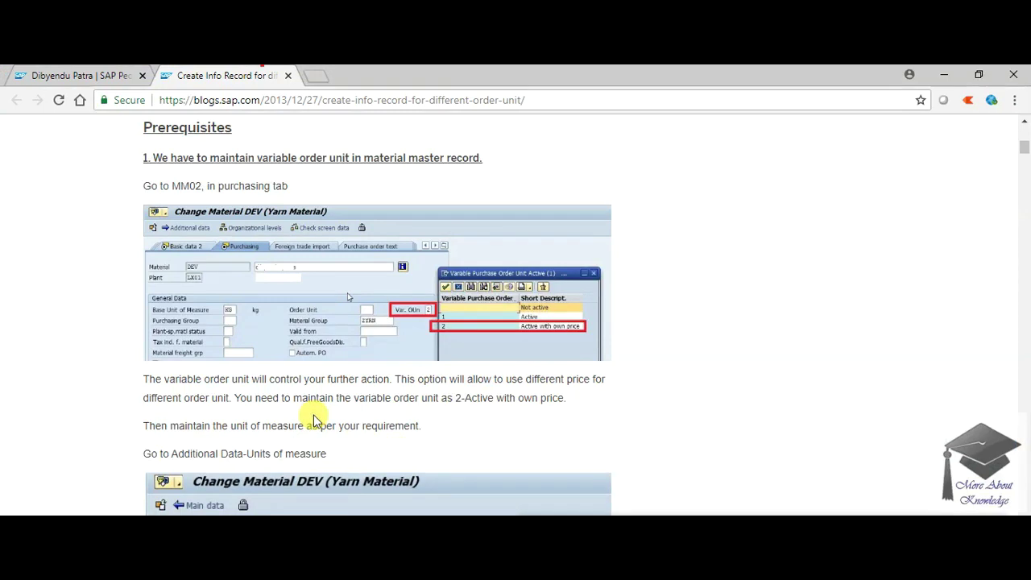
scroll(314, 417, down, 2)
scroll(314, 419, down, 2)
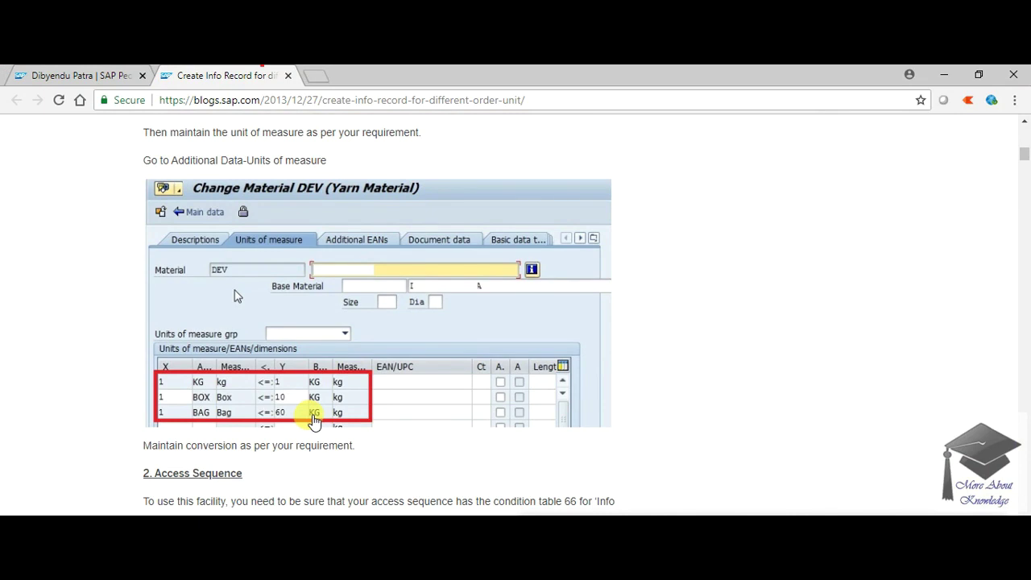
Step: Switch to SAP GUI and open the Basic Data 1 view of material 703410 in the Change Material transaction MM02
key(alt+Tab)
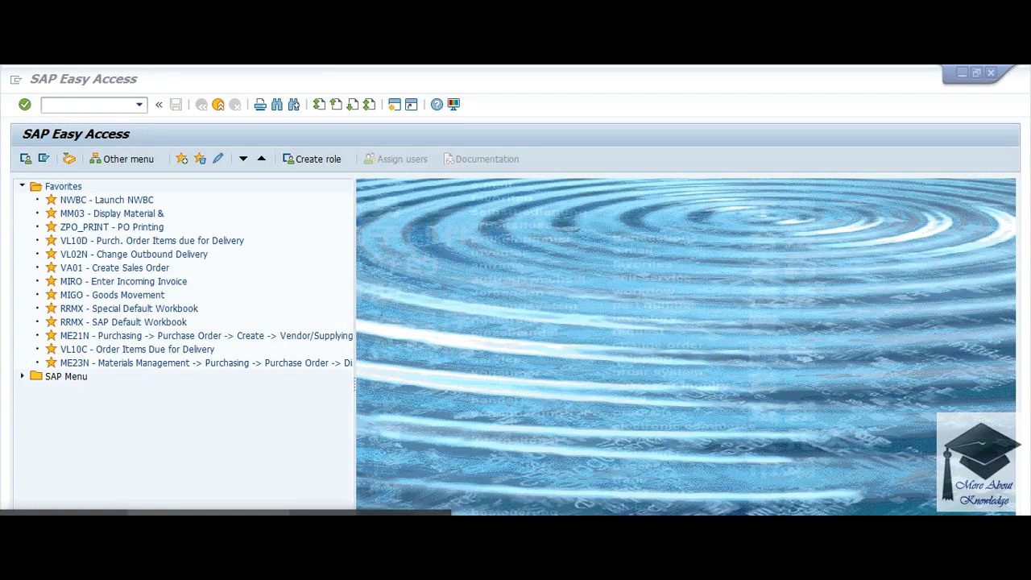
text(mm03)
key(Return)
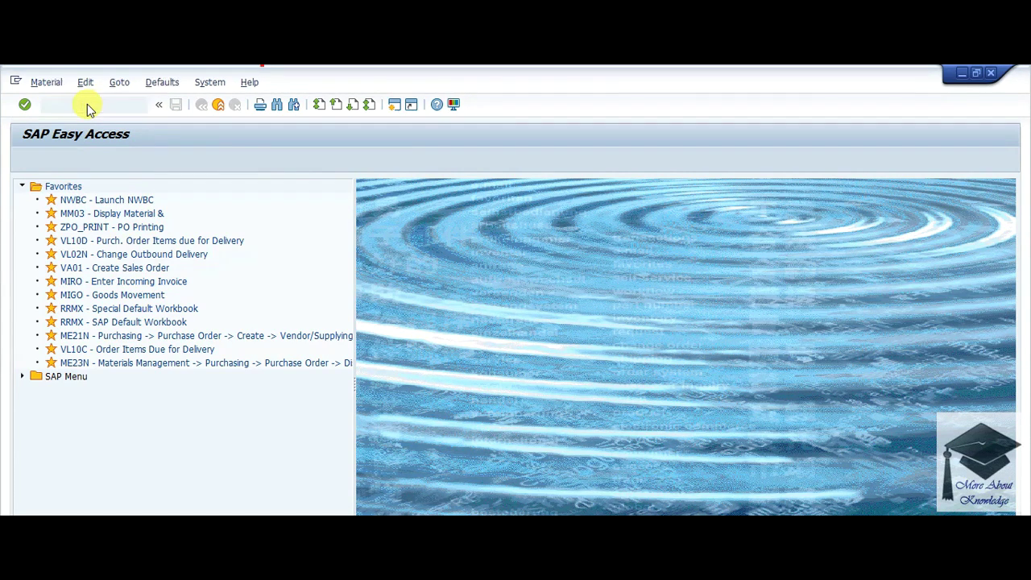
key(Return)
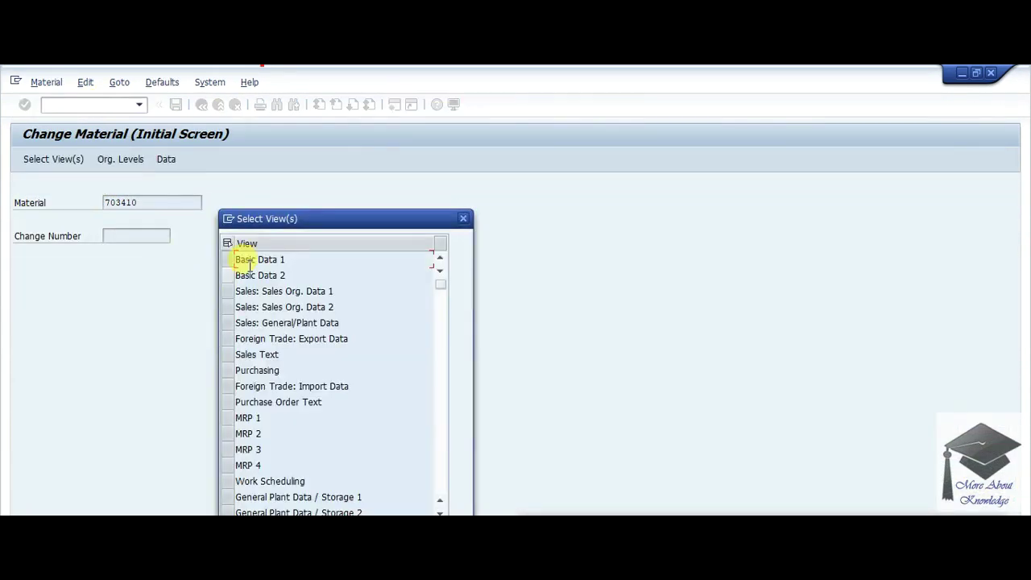
click(233, 263)
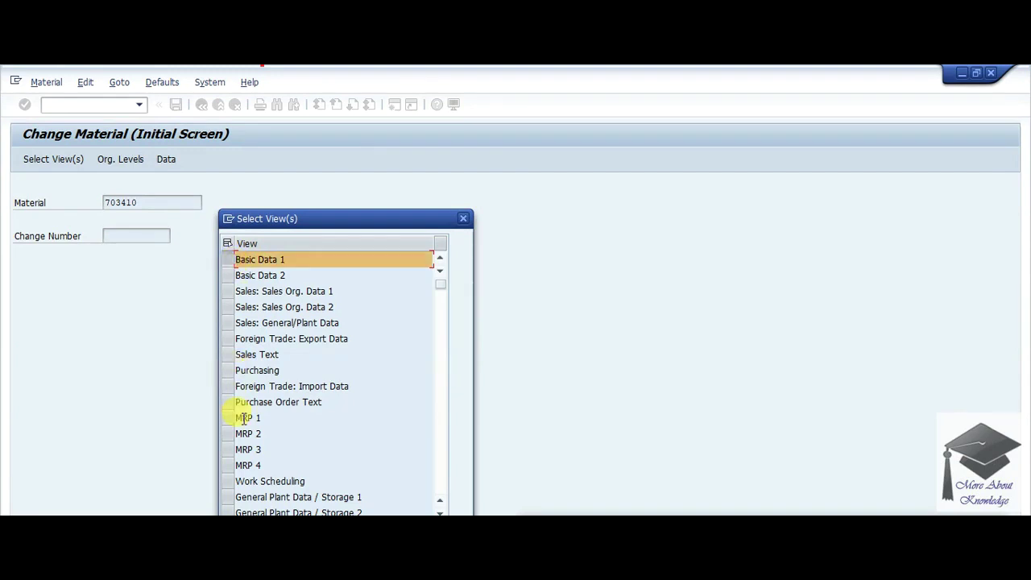
key(Return)
key(Delete)
key(F4)
key(Return)
key(Return)
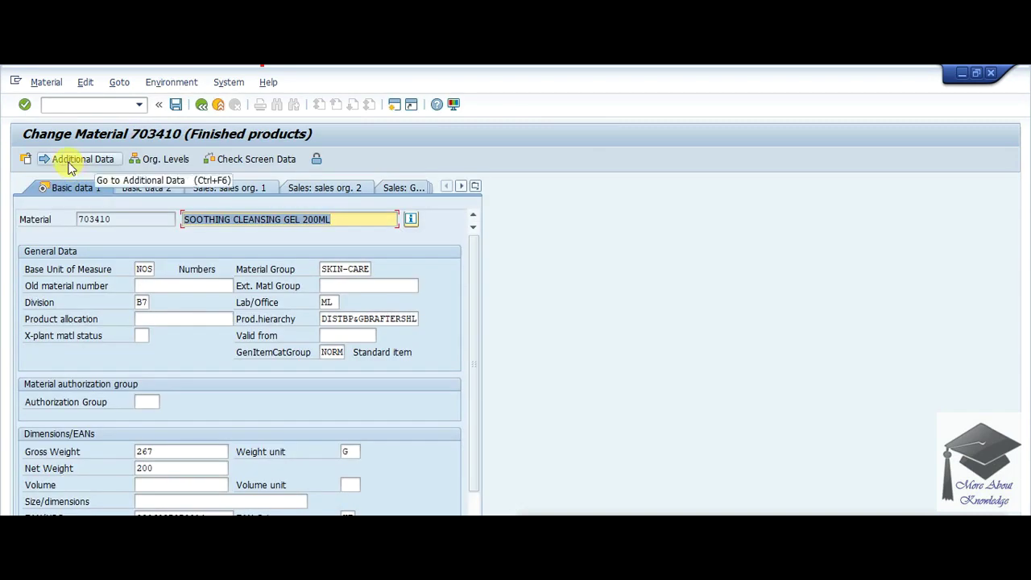
Step: Review the unit of measure conversions for EA, L, ST, CS and KL in the material's additional data and leave the transaction
click(71, 166)
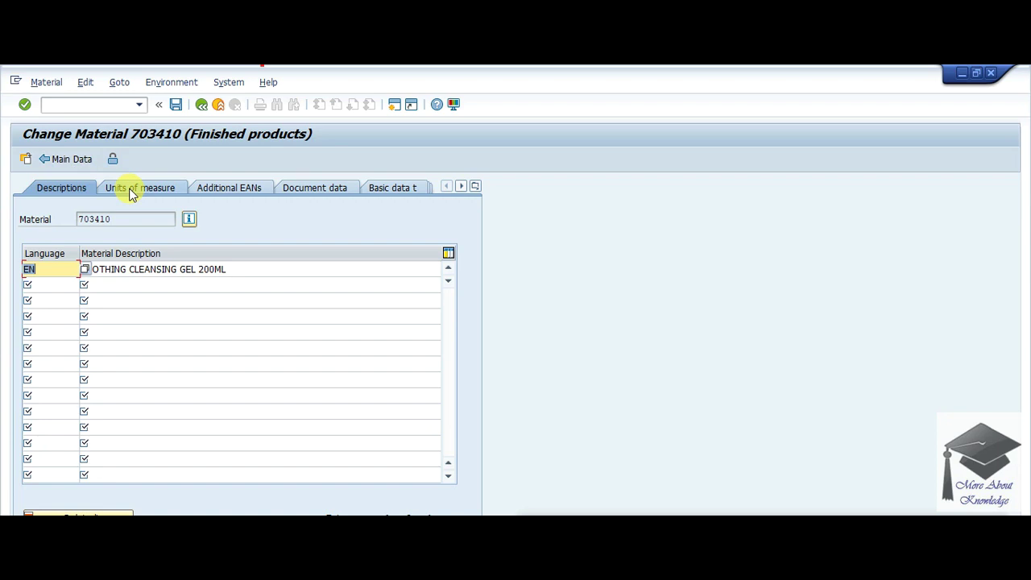
click(161, 187)
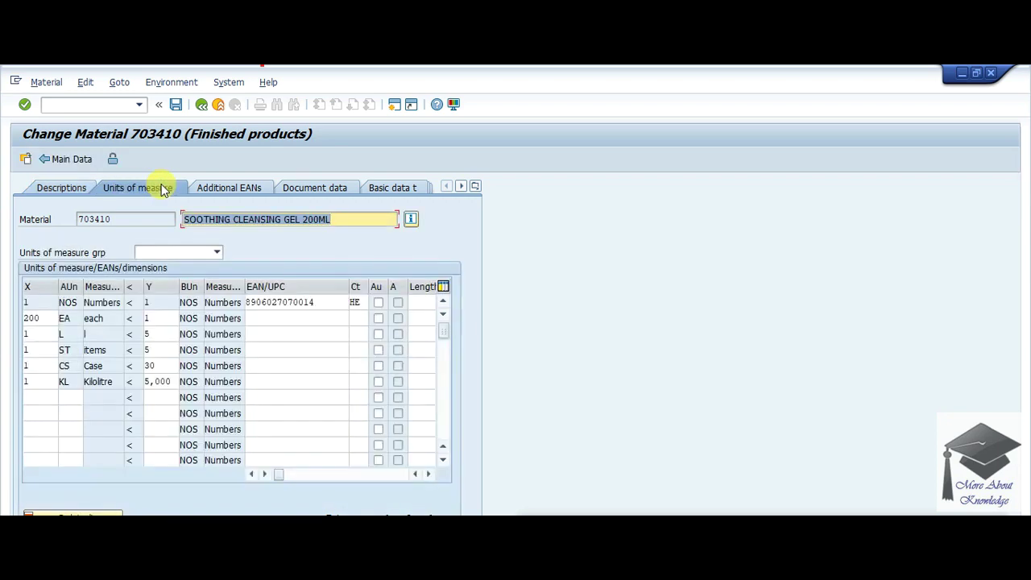
click(46, 320)
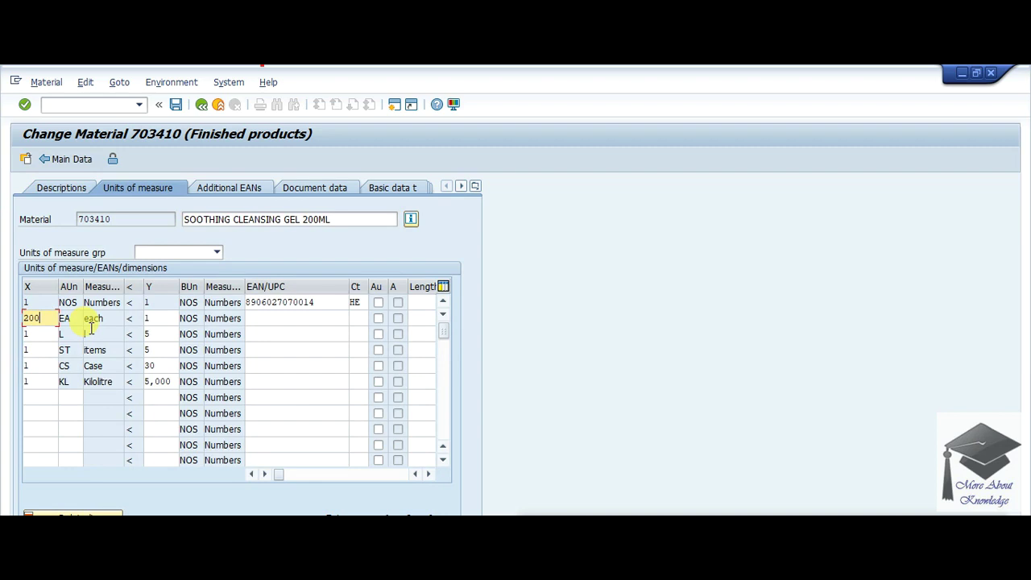
click(152, 318)
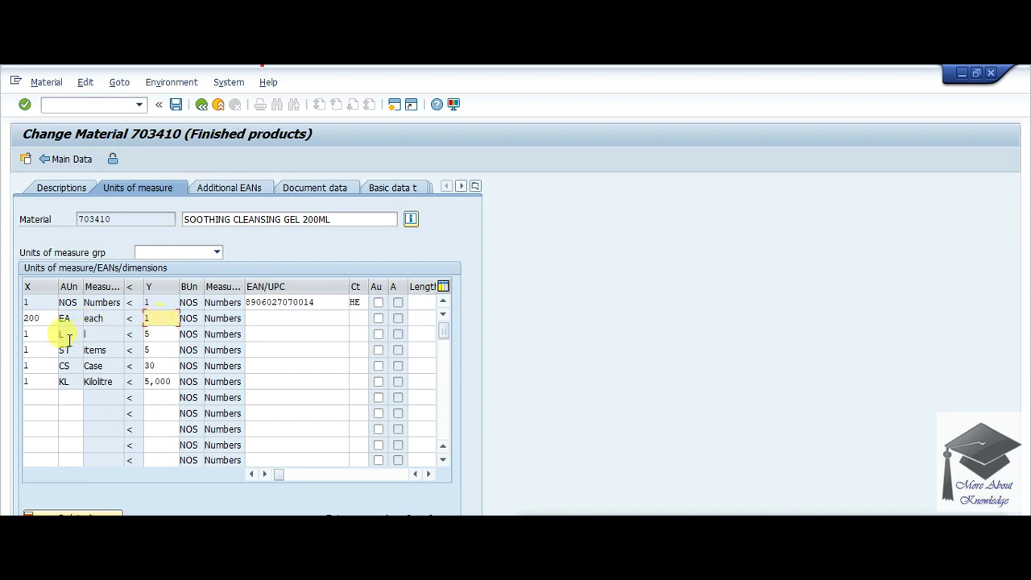
click(41, 333)
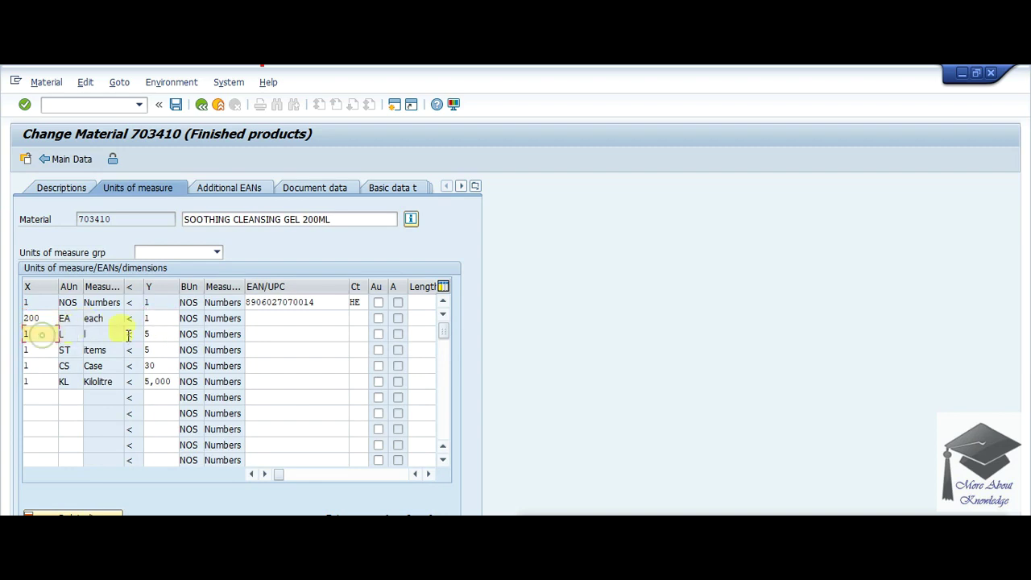
click(37, 349)
click(42, 366)
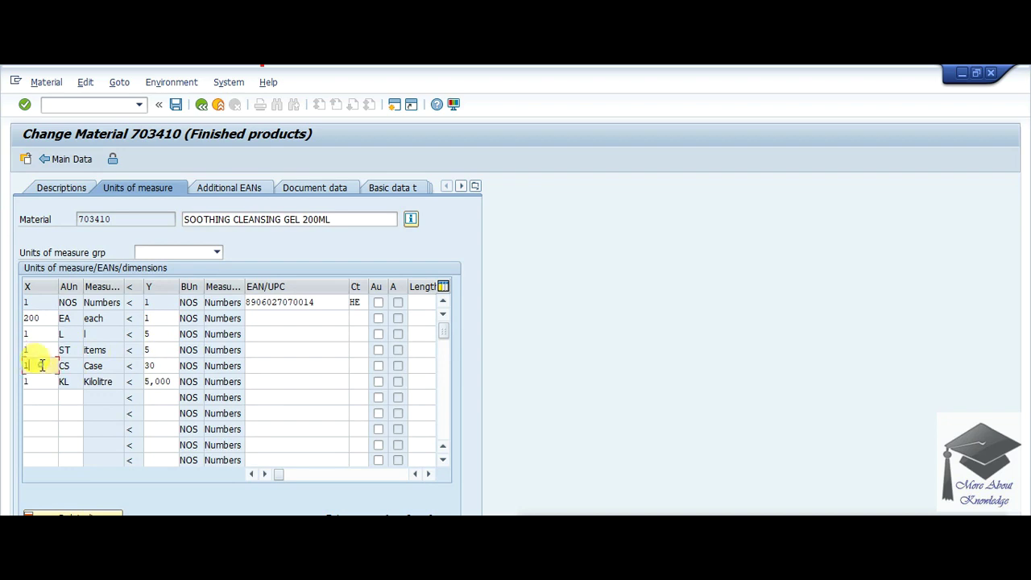
click(162, 383)
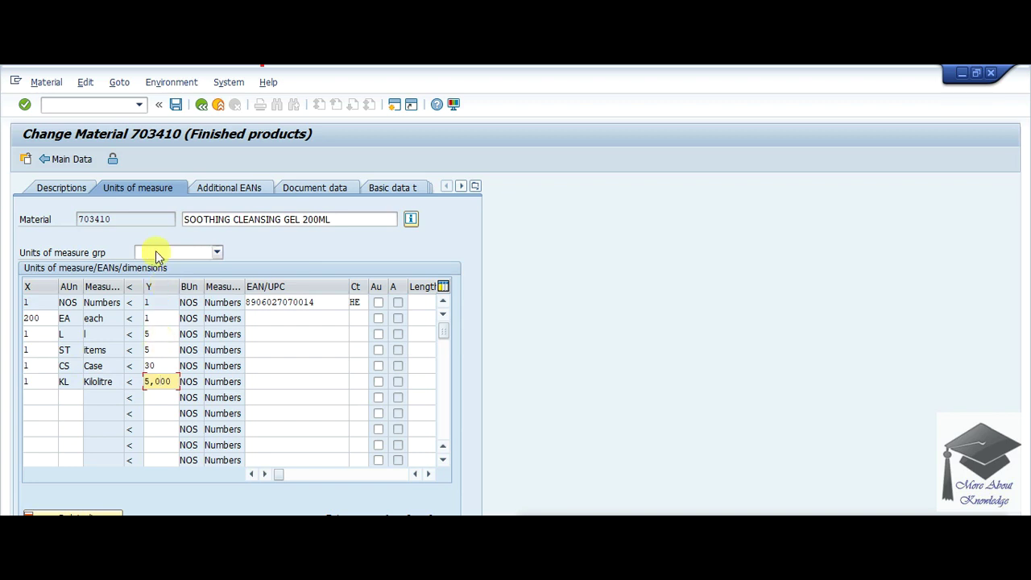
click(201, 105)
click(201, 106)
click(201, 105)
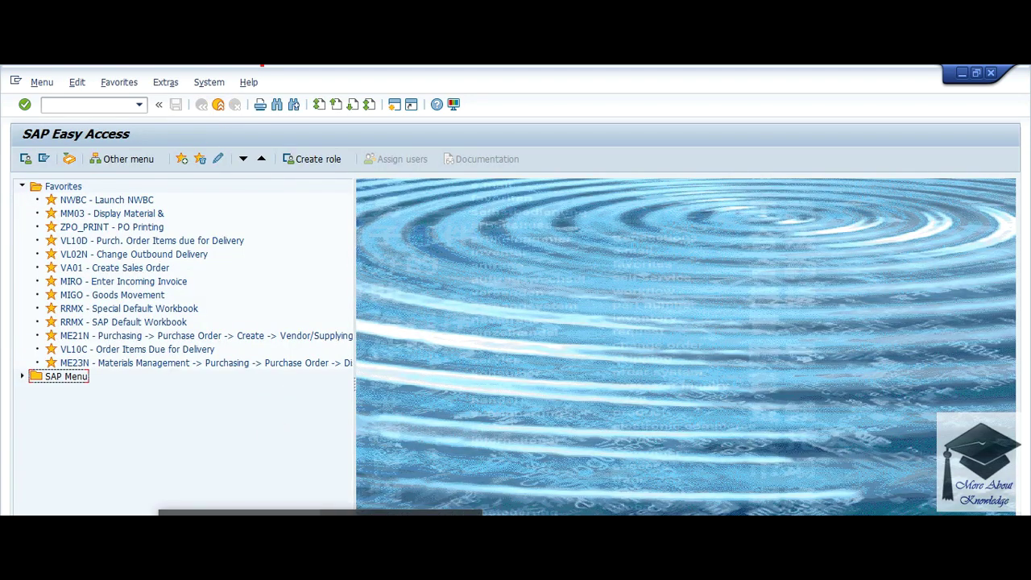
Step: Switch to the blog post in the browser and read which condition tables the access sequence requires
key(alt+Tab)
scroll(741, 402, down, 3)
scroll(742, 403, down, 5)
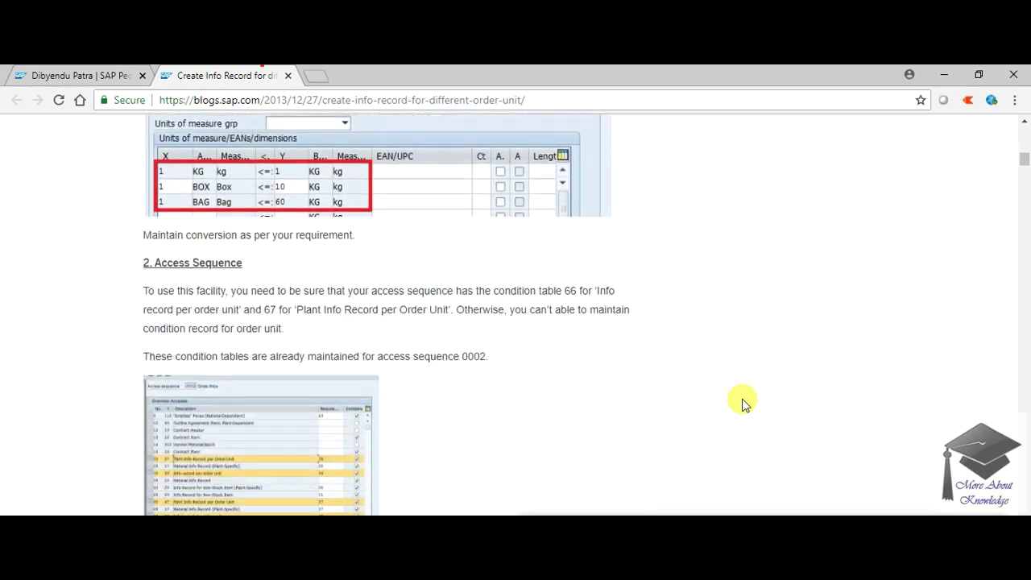
scroll(743, 403, down, 1)
scroll(742, 403, up, 1)
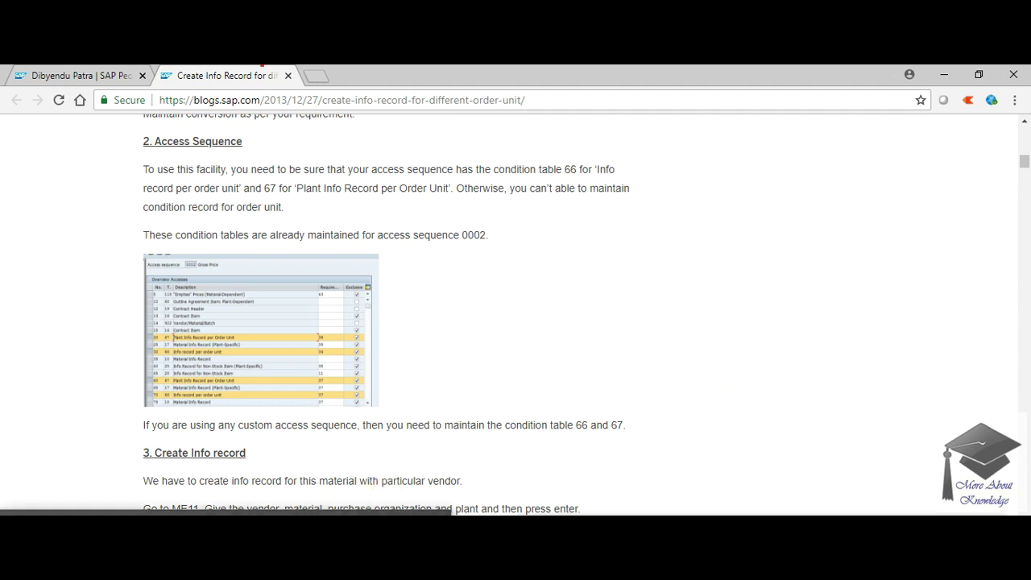
Step: Return to SAP GUI and start the transaction for maintaining pricing condition types
click(237, 504)
click(85, 104)
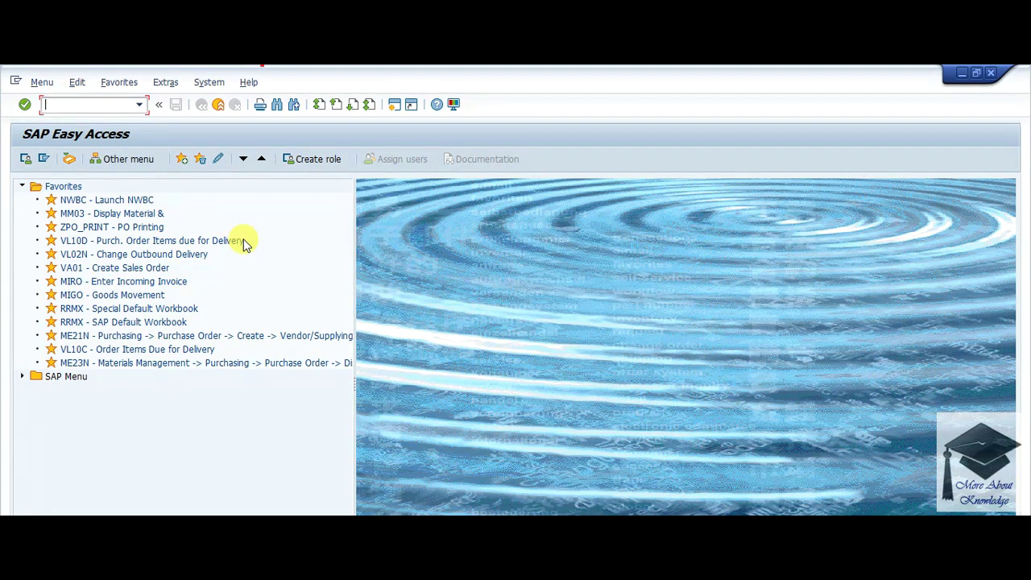
text(/)
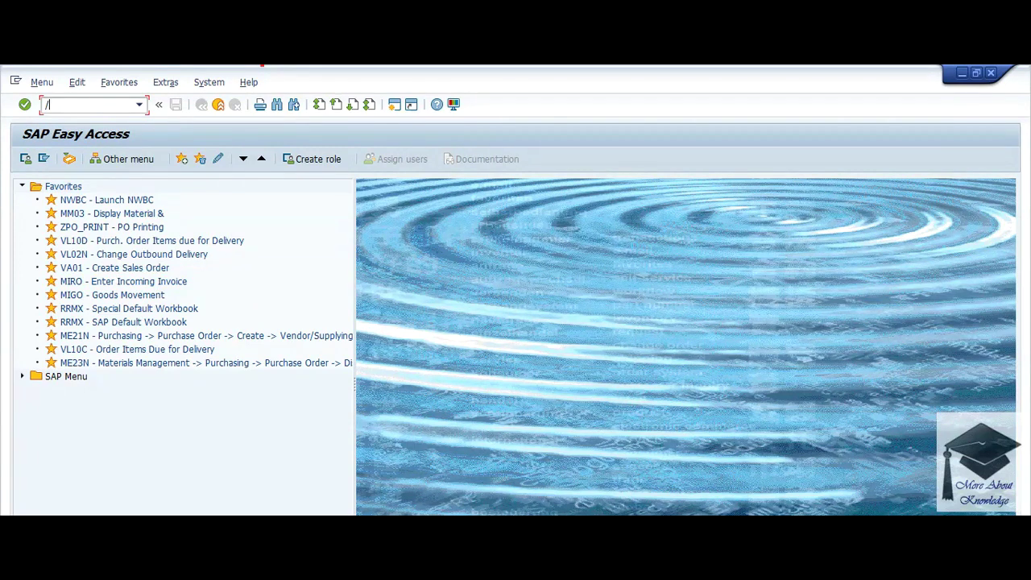
text(nm/0)
key(Return)
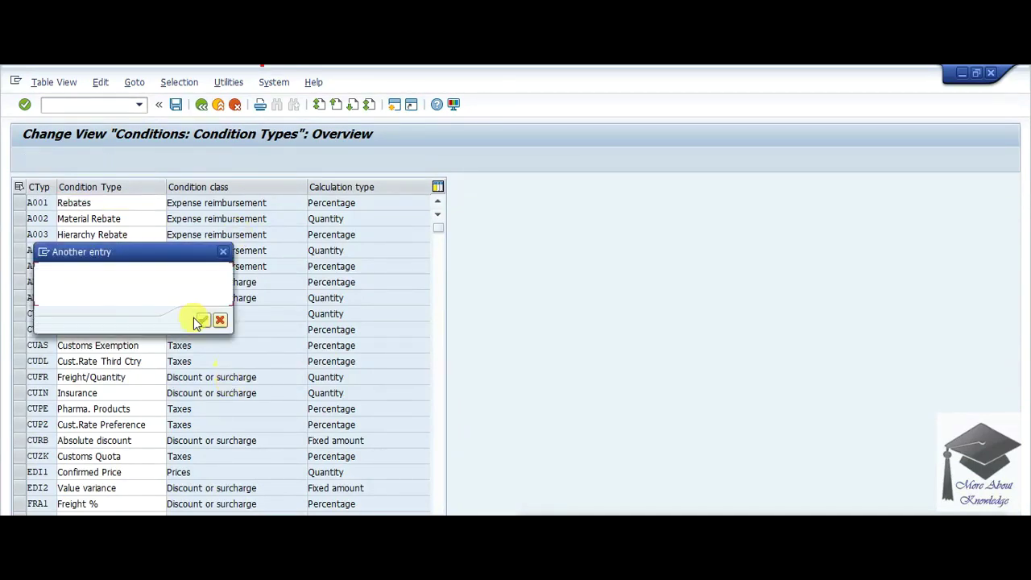
Step: Open the details of condition type PB00 and copy its access sequence number
click(155, 275)
text(PR00)
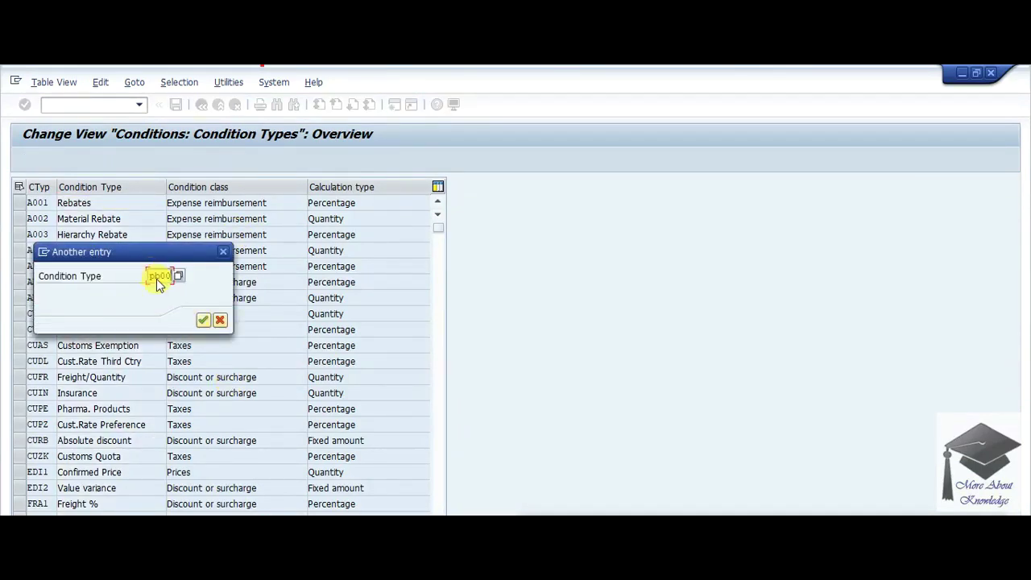
key(Escape)
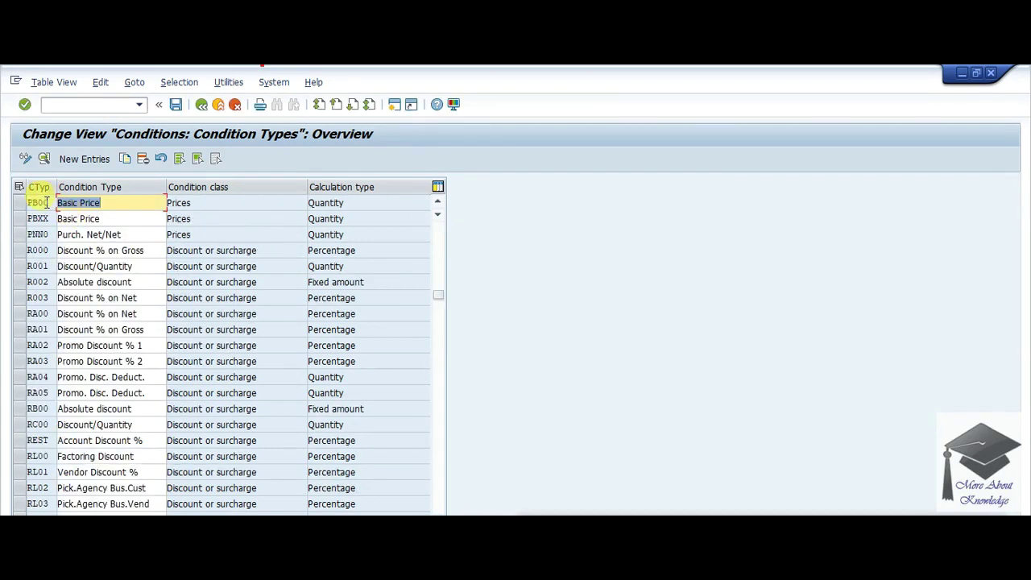
double_click(133, 250)
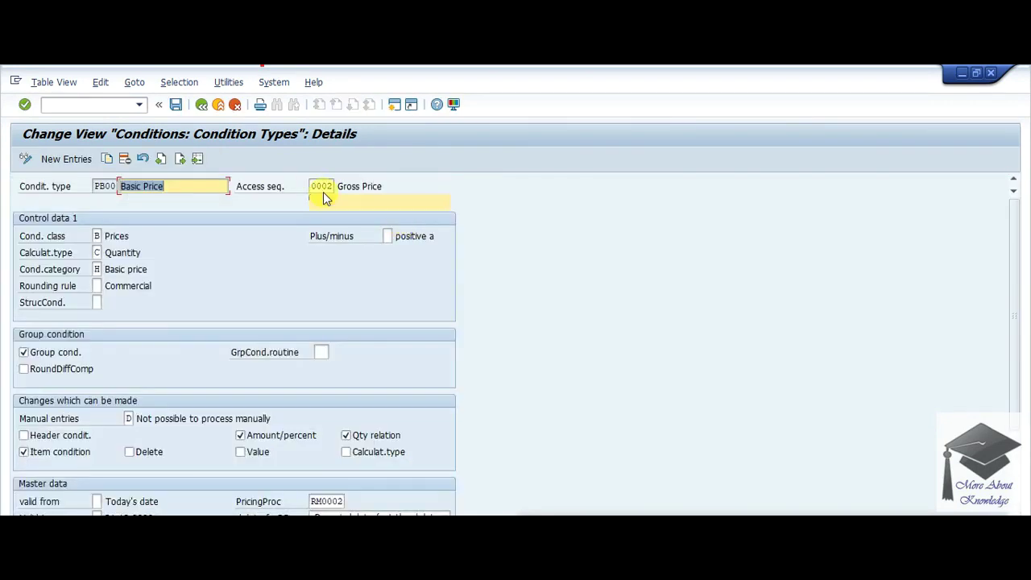
click(322, 186)
double_click(322, 186)
key(ctrl+c)
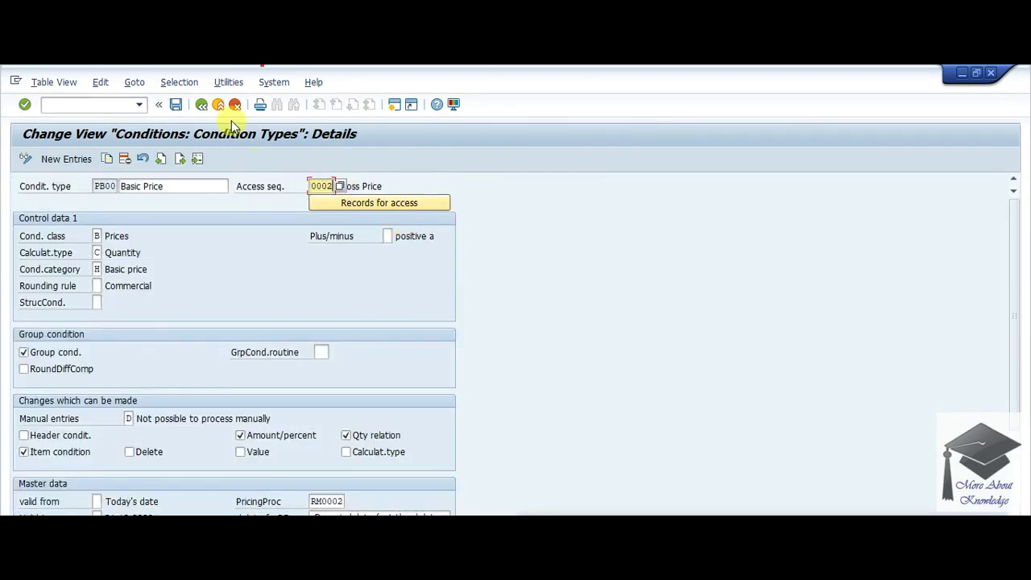
Step: Start the access sequence maintenance transaction M/07 and acknowledge the cross-client information
click(105, 105)
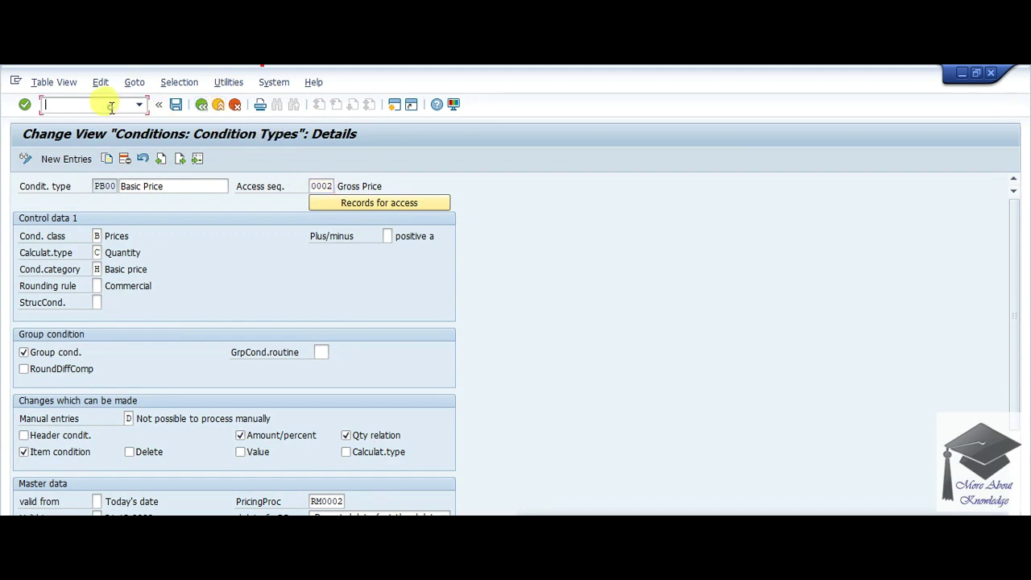
text(/nm/)
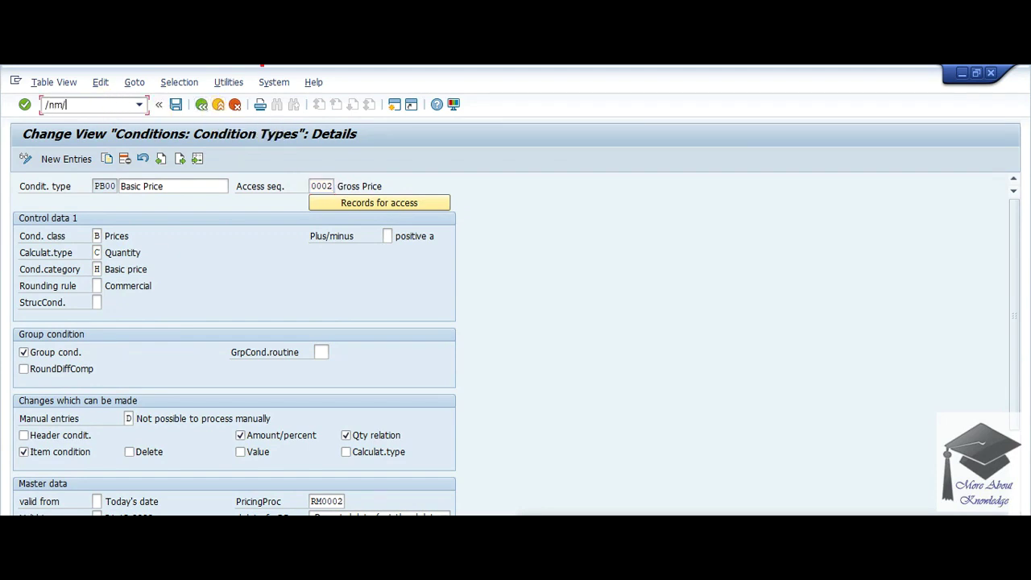
text(07)
key(Return)
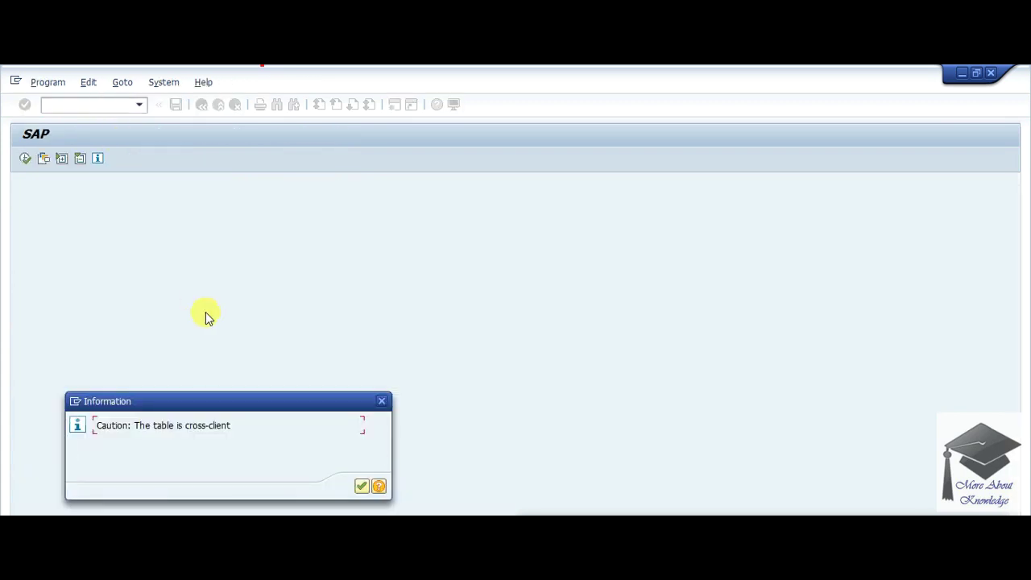
key(Return)
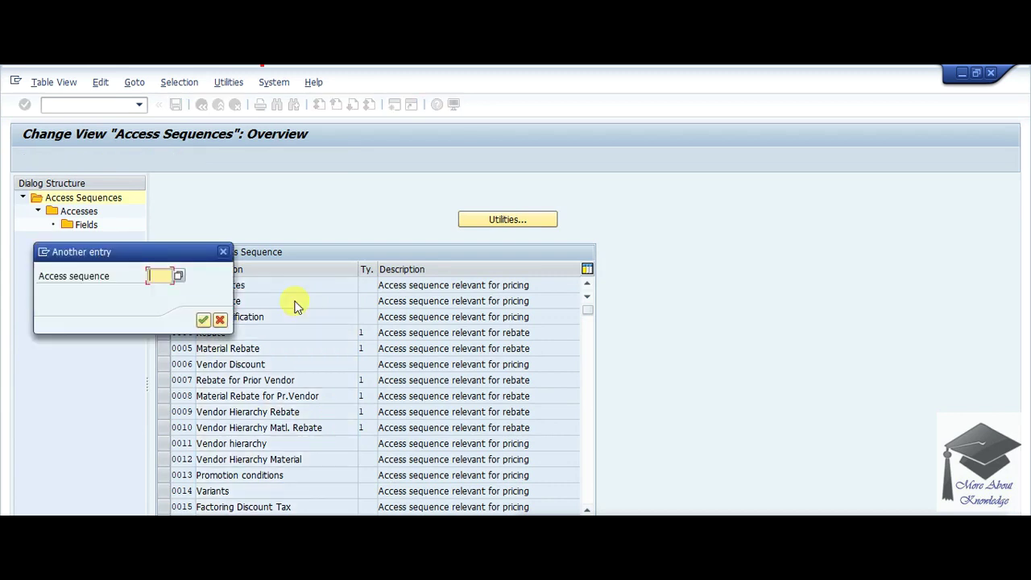
Step: Locate access sequence 0002 (Gross Price) in the overview and display its accesses
key(ctrl+v)
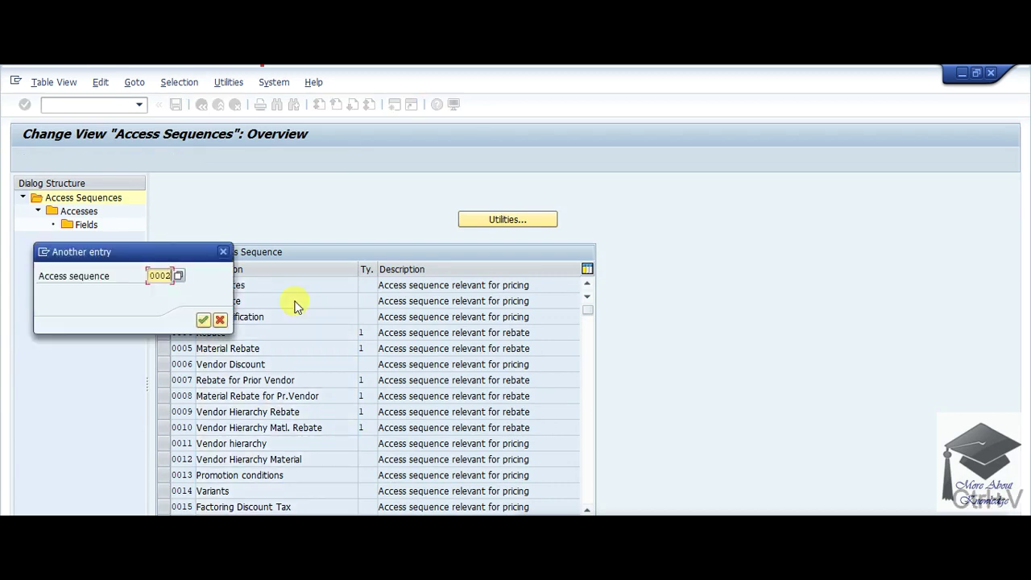
key(Return)
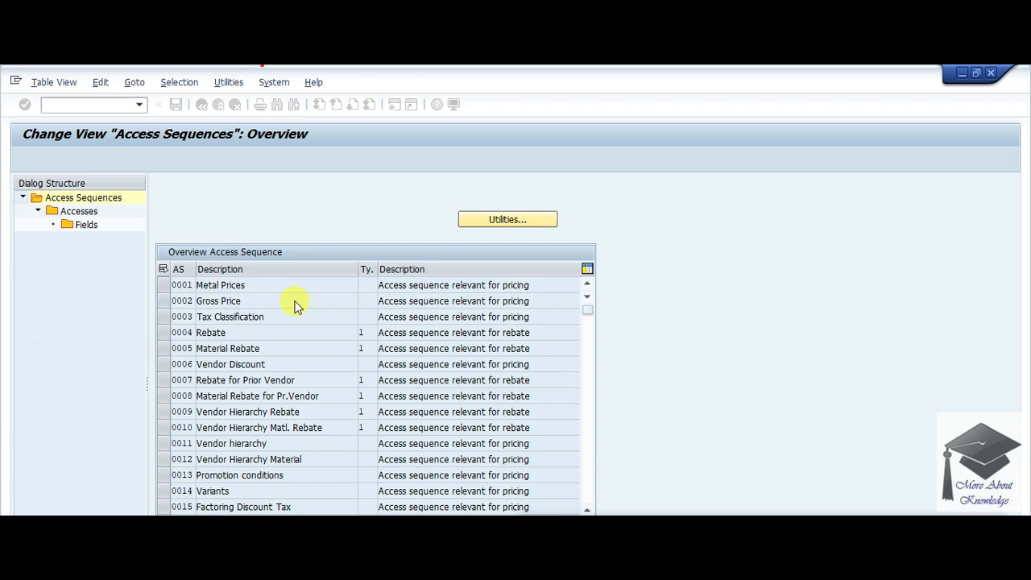
click(163, 285)
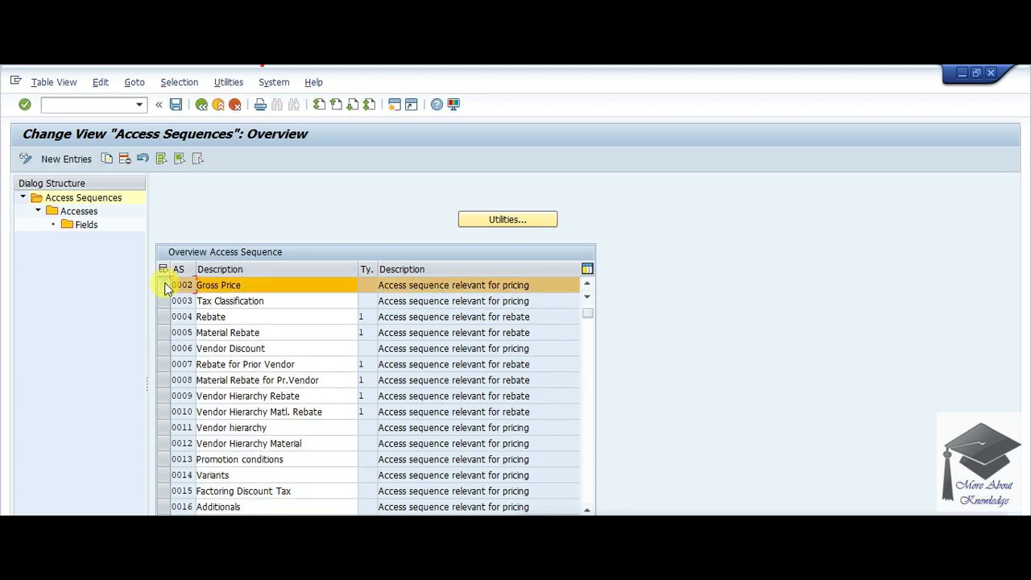
click(75, 212)
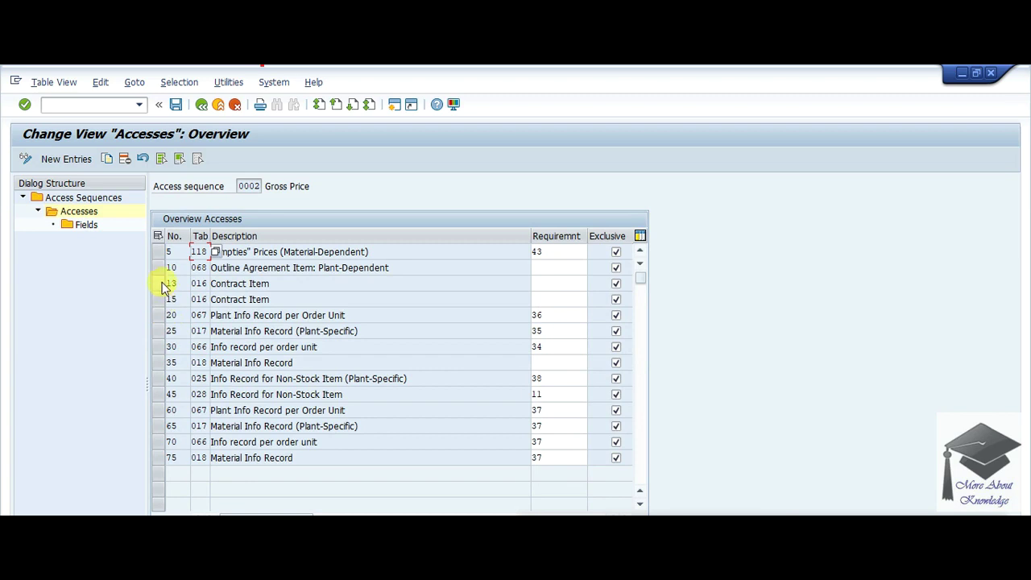
Step: Mark accesses 60 (table 067) and 70 (table 066) for info records per order unit in access sequence 0002
click(159, 316)
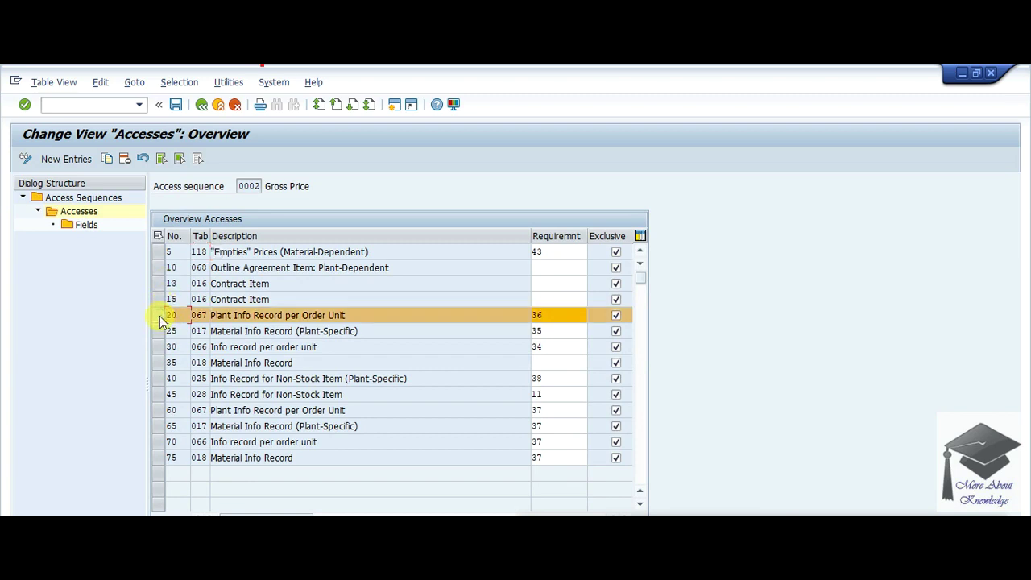
click(158, 318)
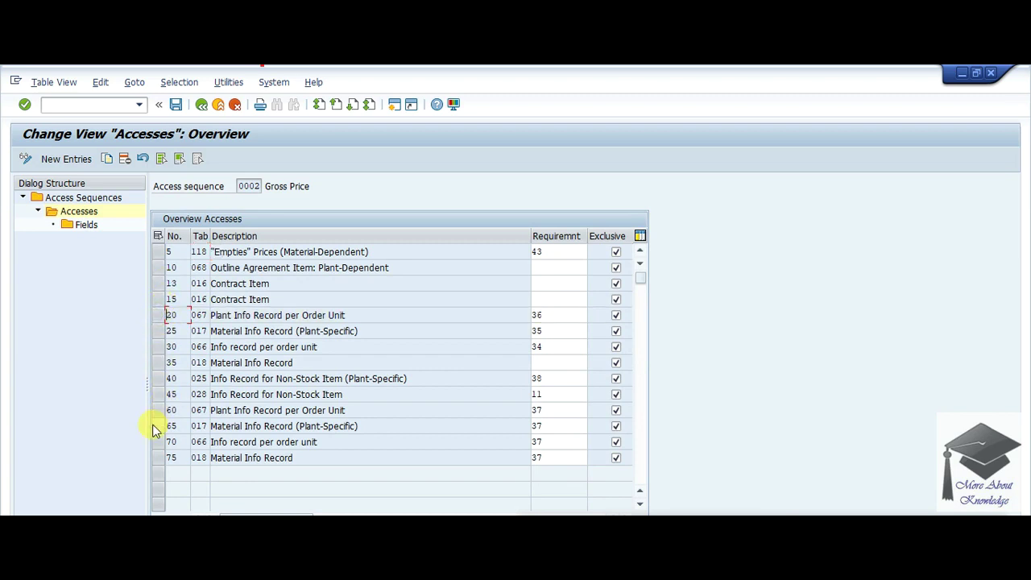
click(158, 443)
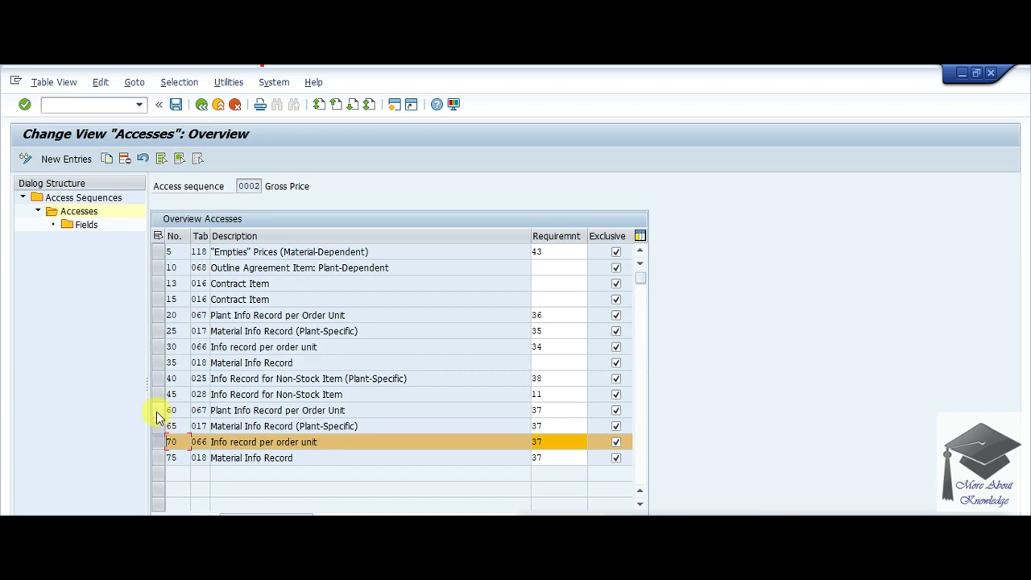
click(159, 411)
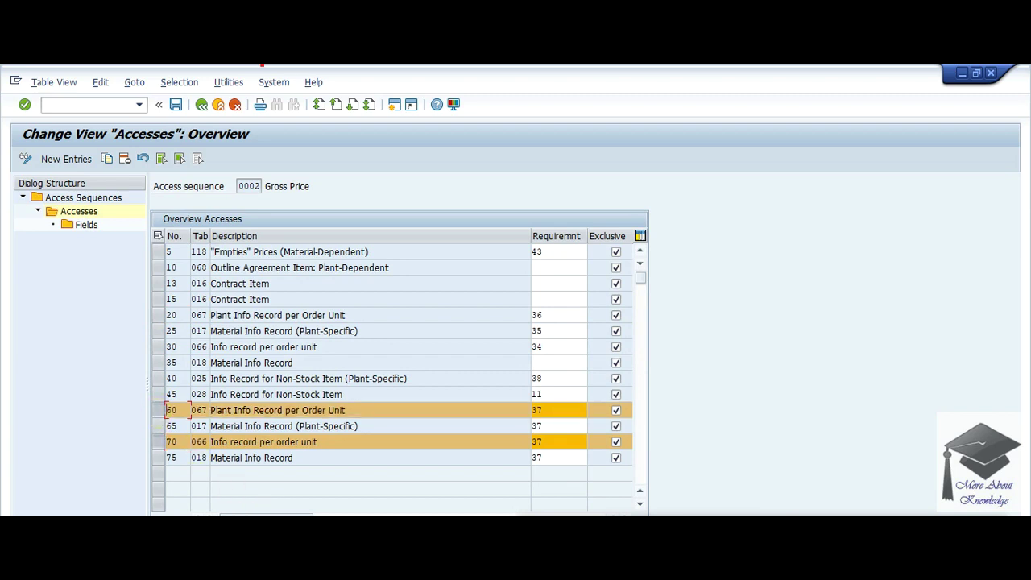
Step: Switch to the blog post in the browser and read the section on creating the info record
key(alt+Tab)
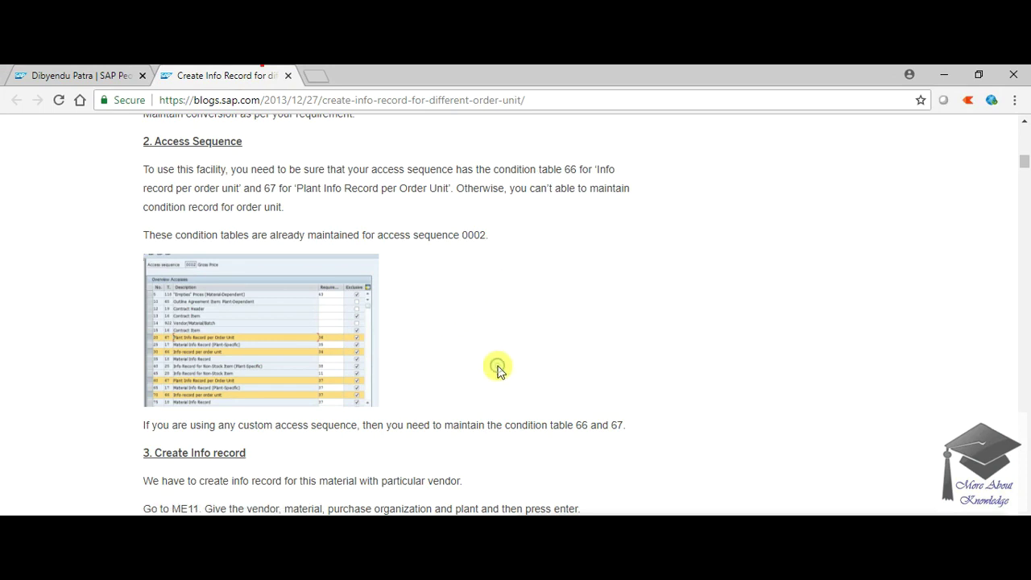
scroll(497, 370, down, 4)
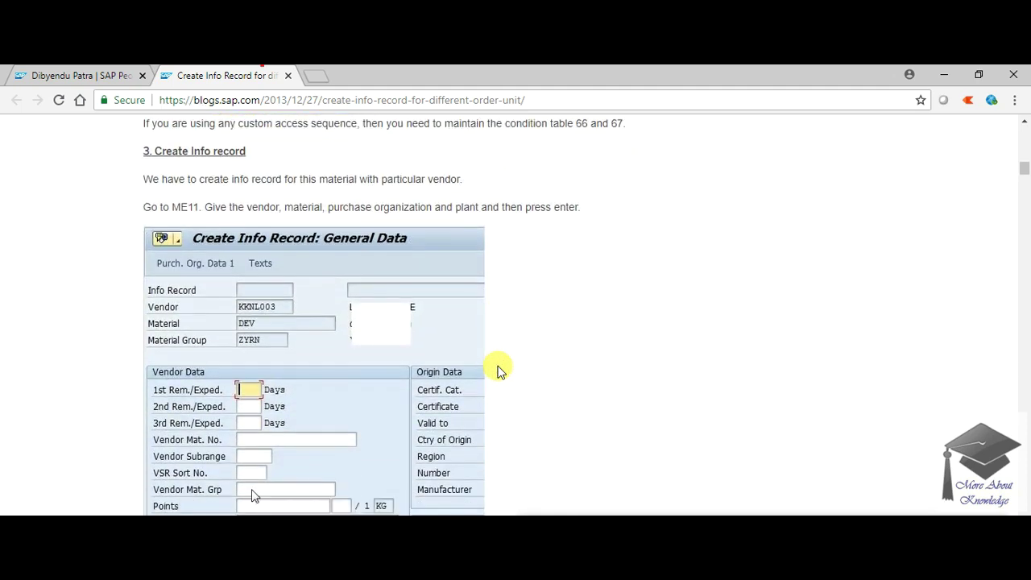
scroll(497, 370, down, 1)
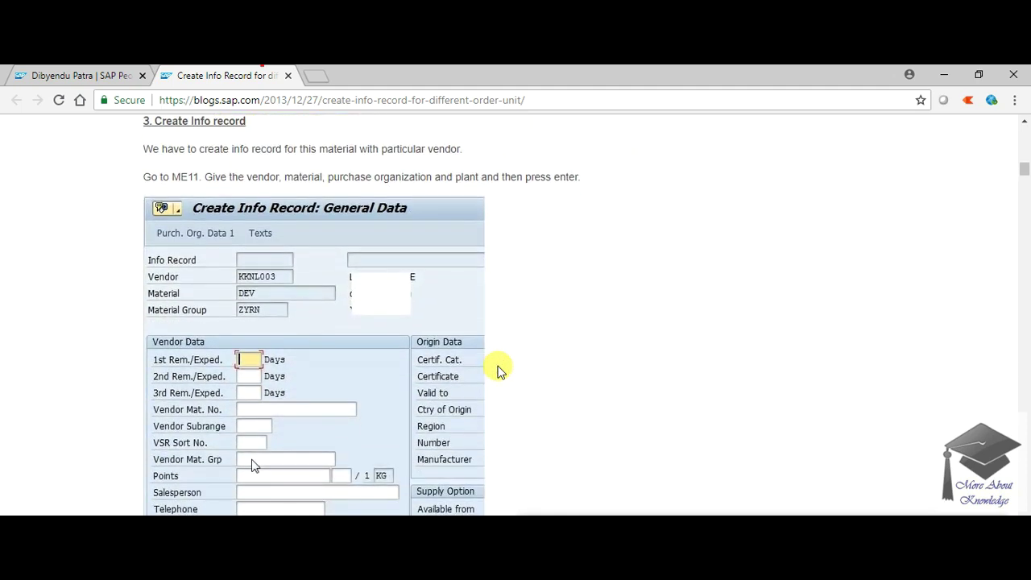
scroll(497, 370, down, 5)
scroll(497, 370, up, 4)
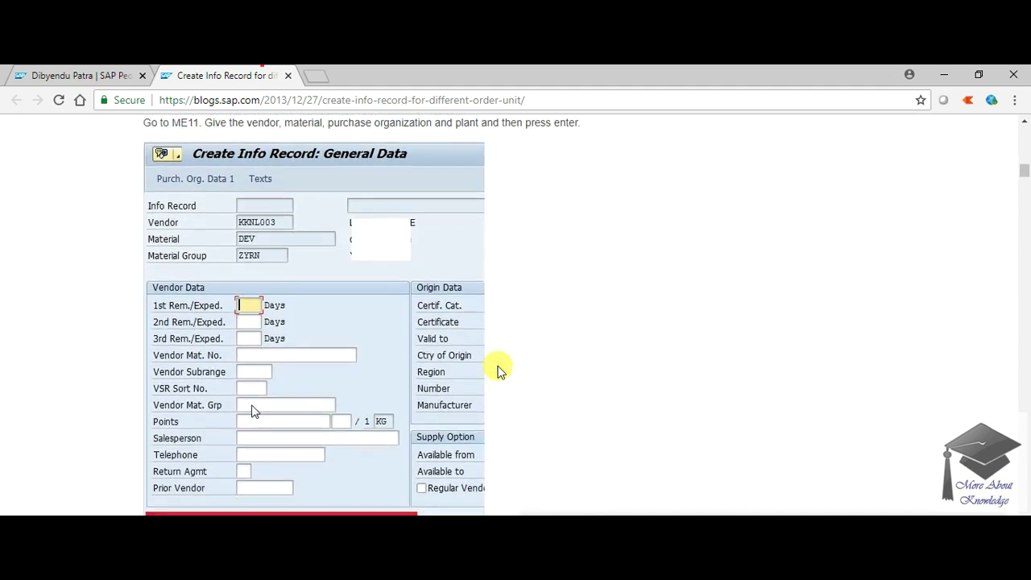
scroll(496, 370, down, 3)
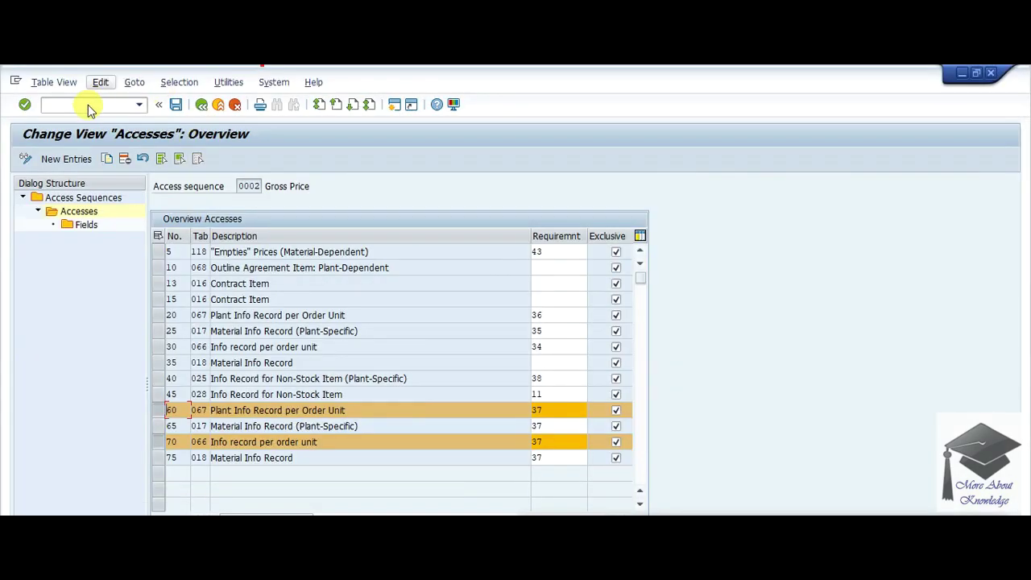
Step: Return to SAP GUI, start transaction ME12 and open the info record for material 703410 in purchasing organization KC11
click(90, 105)
text(/n)
key(Return)
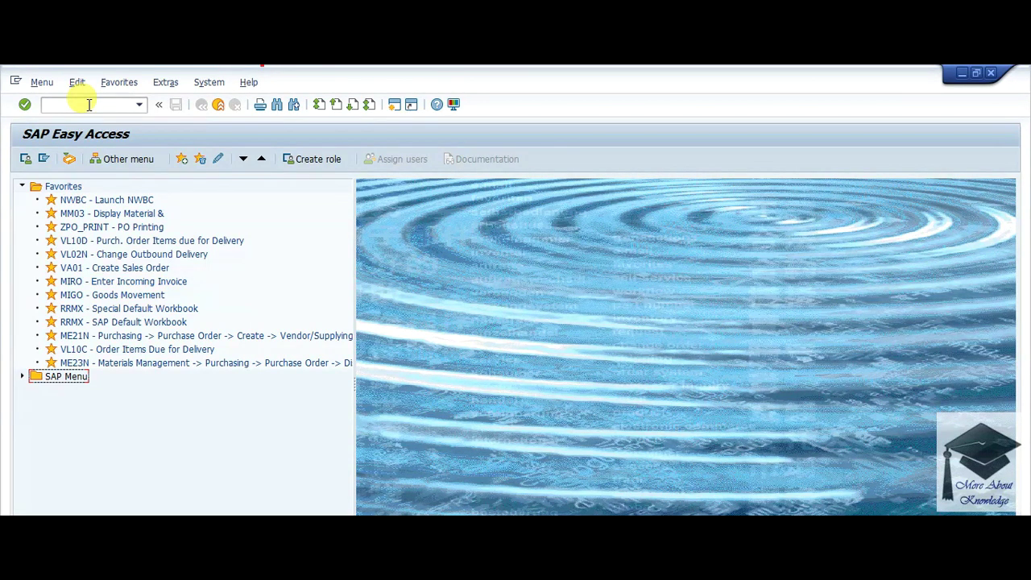
click(90, 104)
text(me12)
key(Return)
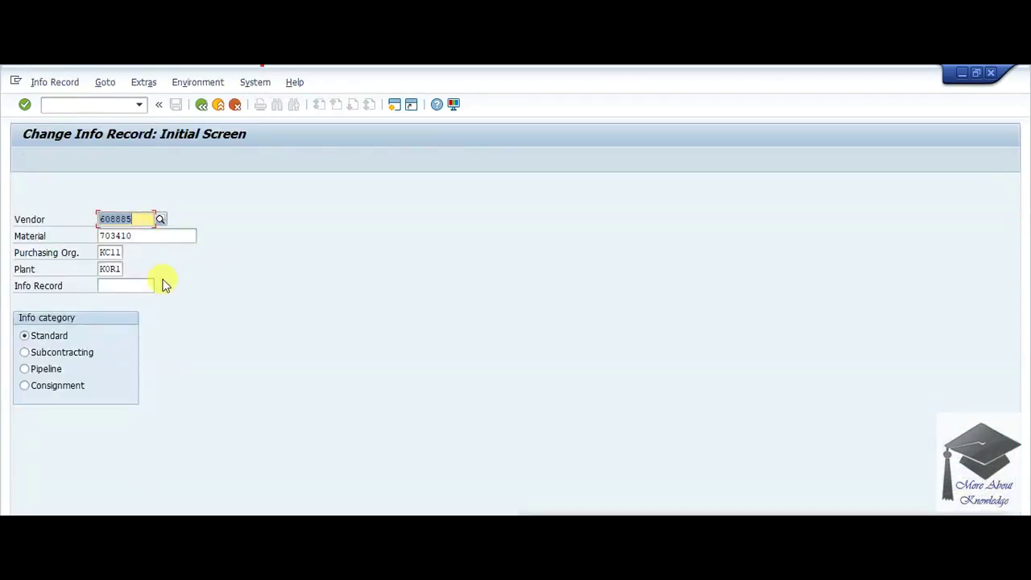
key(Return)
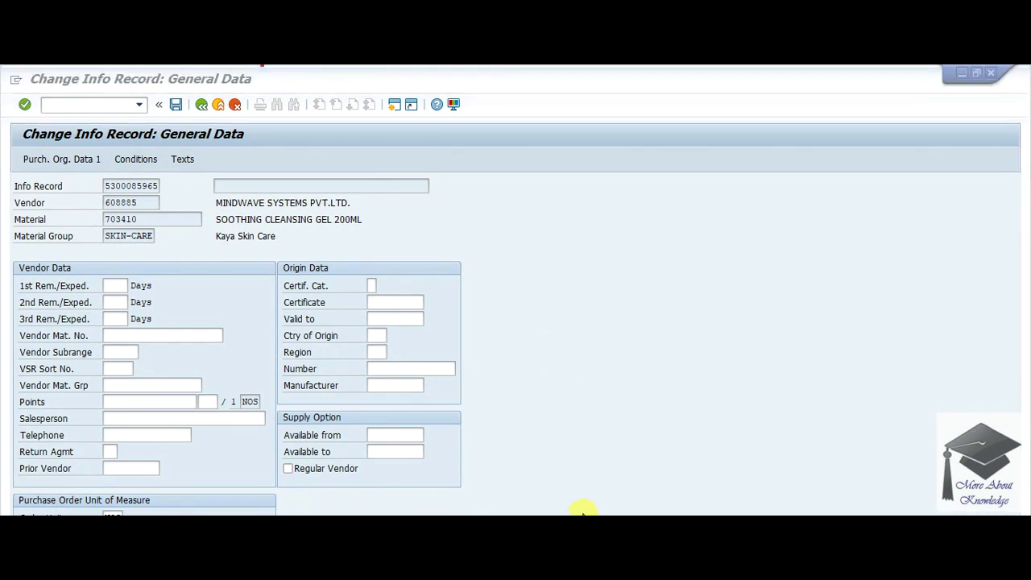
Step: Check the variable order unit in the info record's general data against the example in the blog post
click(1006, 379)
click(113, 456)
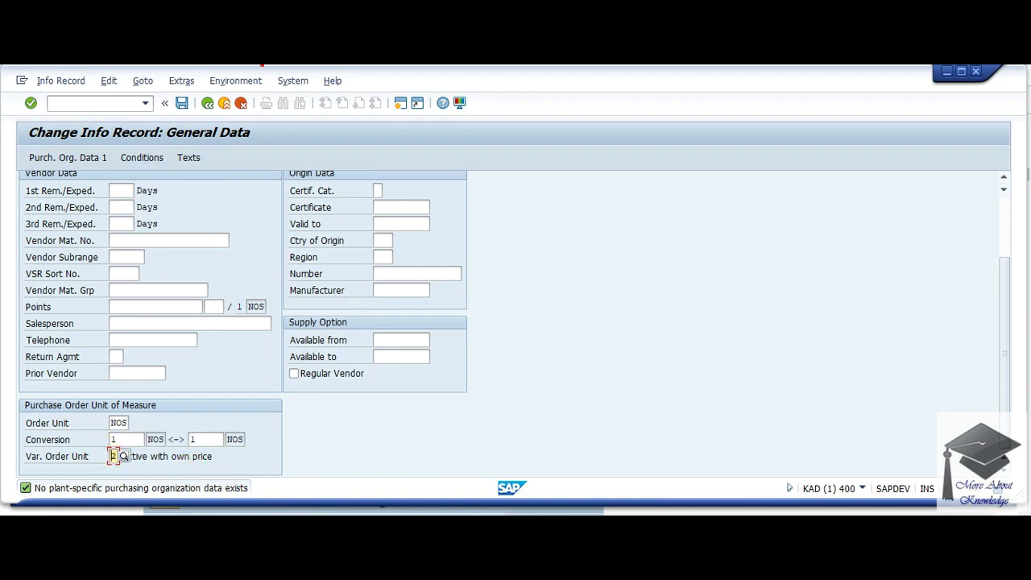
key(alt+Tab)
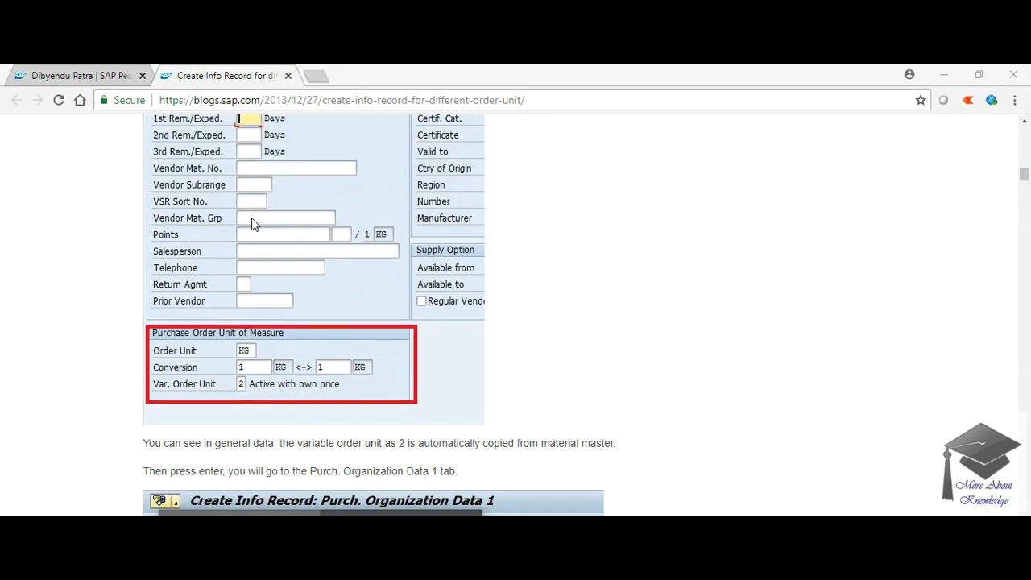
click(608, 356)
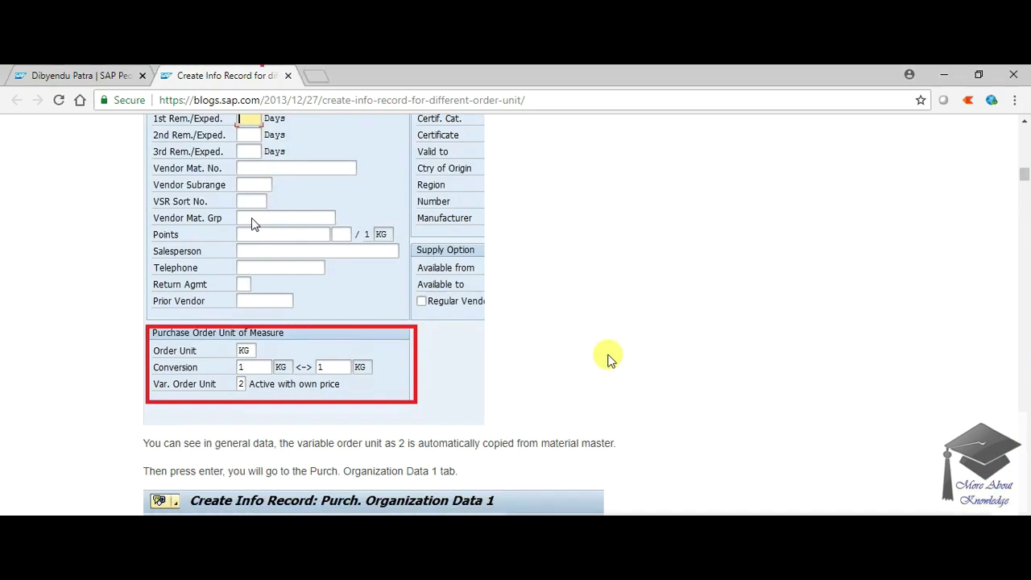
scroll(607, 356, down, 1)
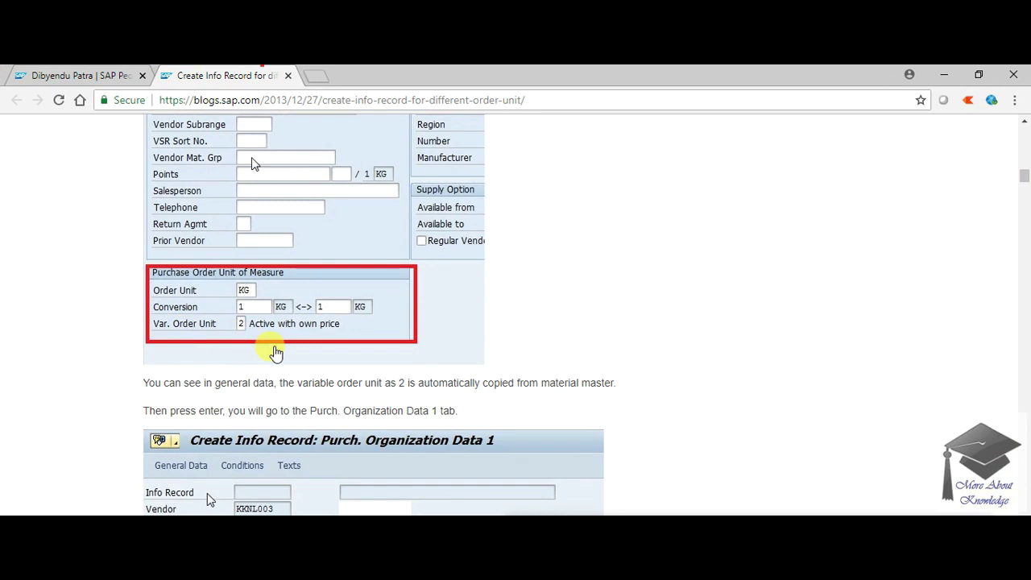
key(alt+Tab)
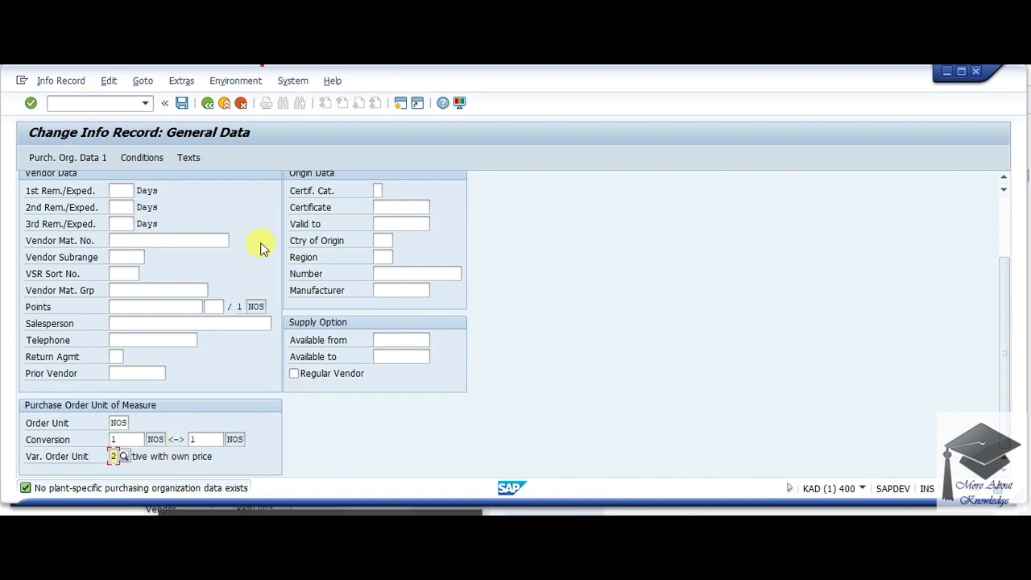
Step: Read the blog's passage on Purch. Organization Data 1 and save the info record, accepting the missing planned delivery time
click(182, 103)
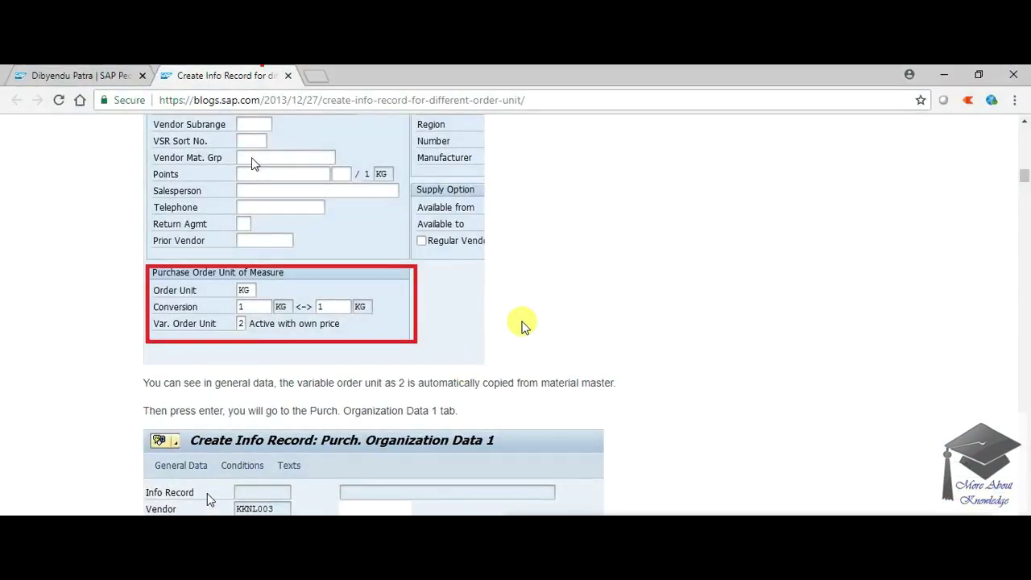
scroll(522, 325, down, 4)
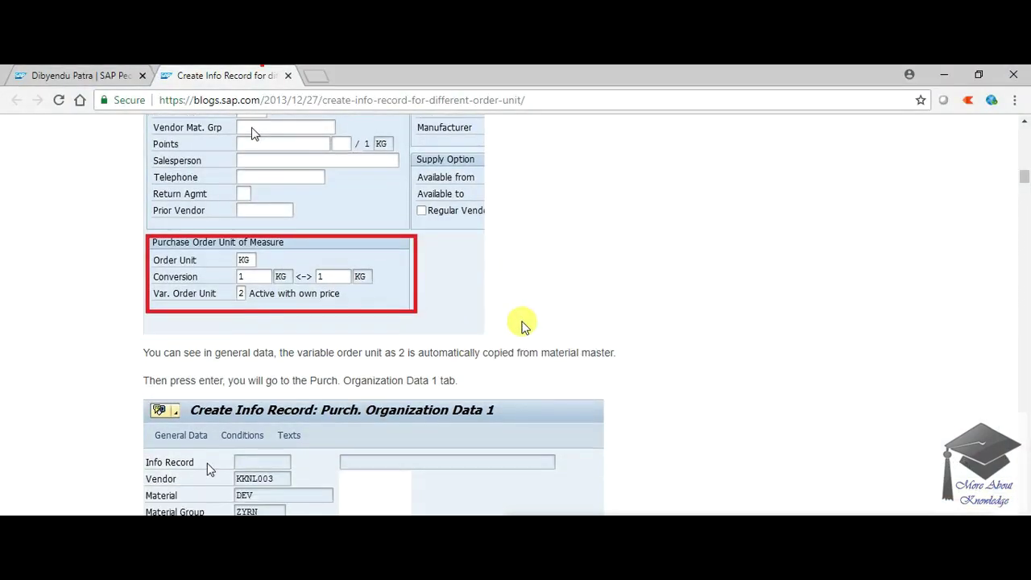
scroll(522, 326, up, 1)
scroll(522, 325, down, 1)
scroll(521, 325, up, 1)
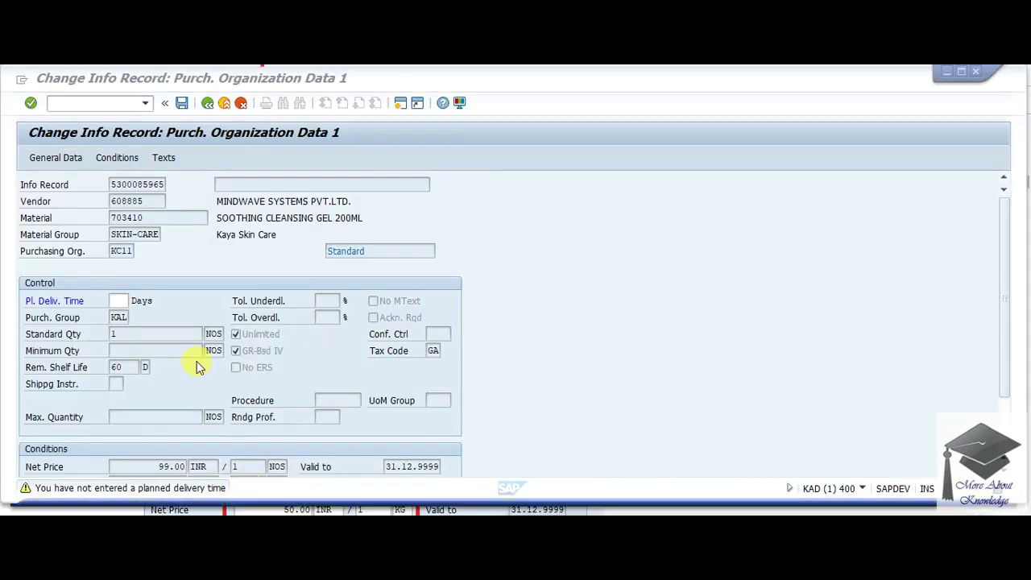
key(ctrl+s)
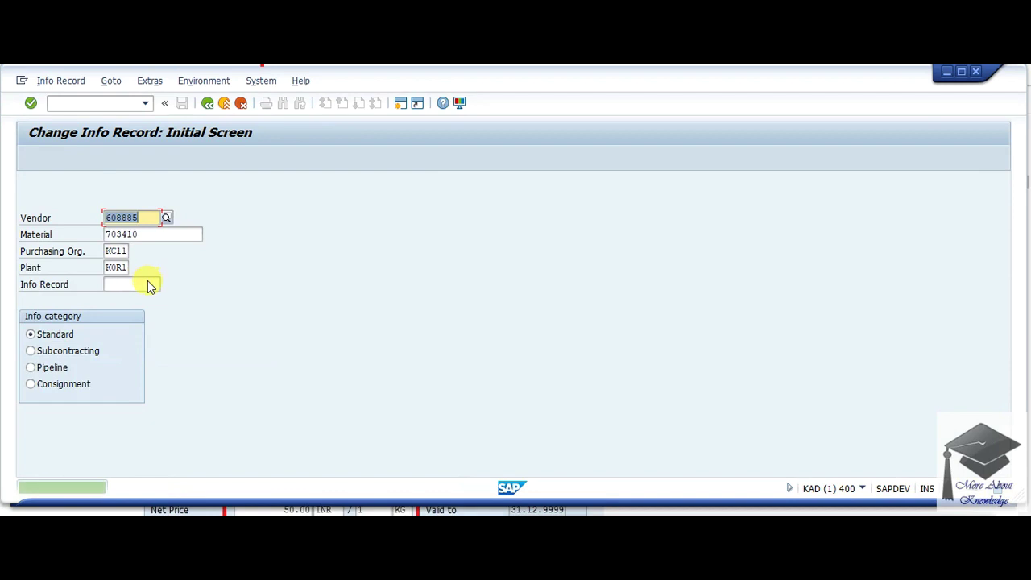
Step: Reopen the same info record and inspect the net price in its purchasing organization data
key(Return)
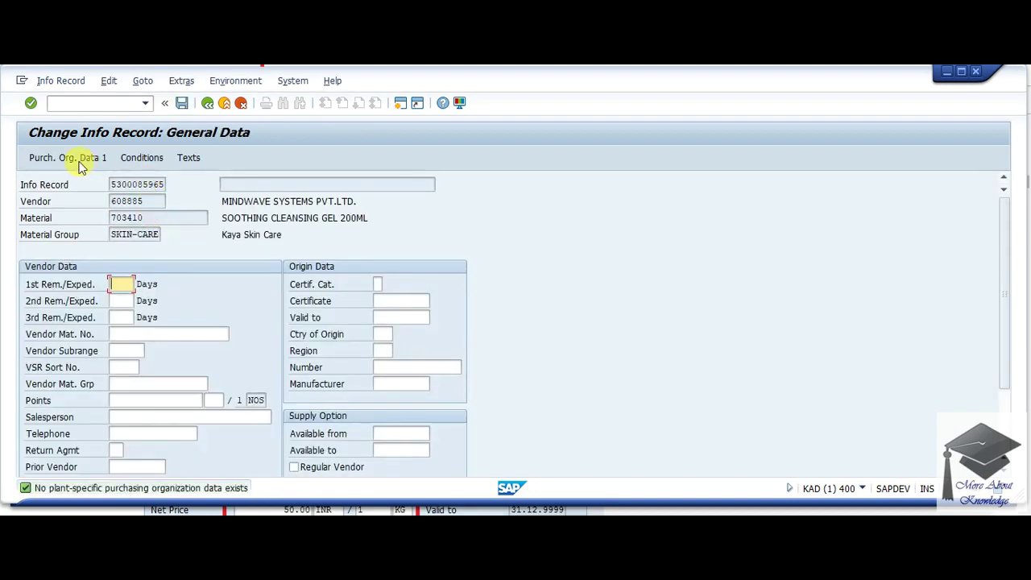
click(78, 162)
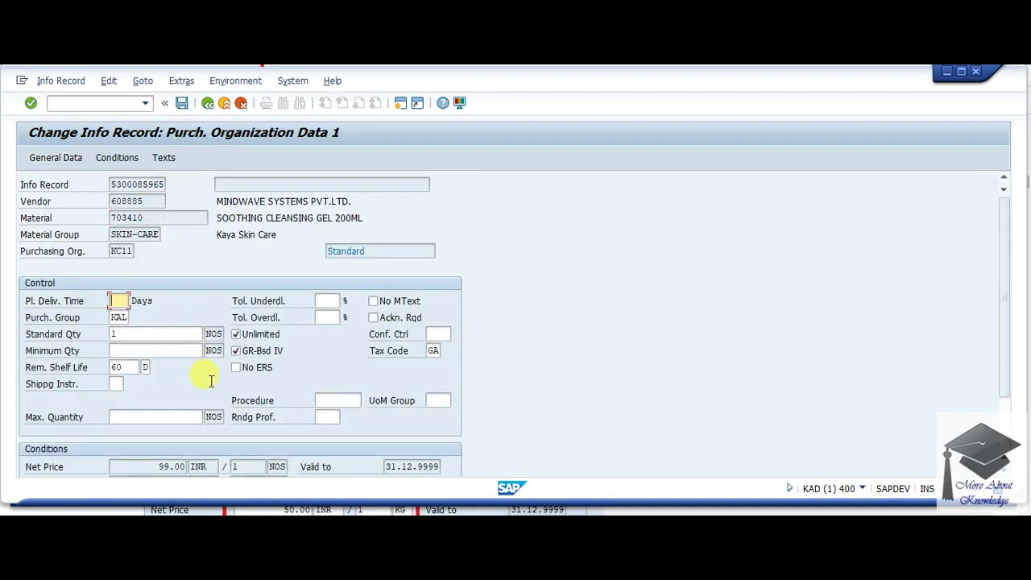
scroll(210, 382, down, 3)
drag(149, 392, 185, 390)
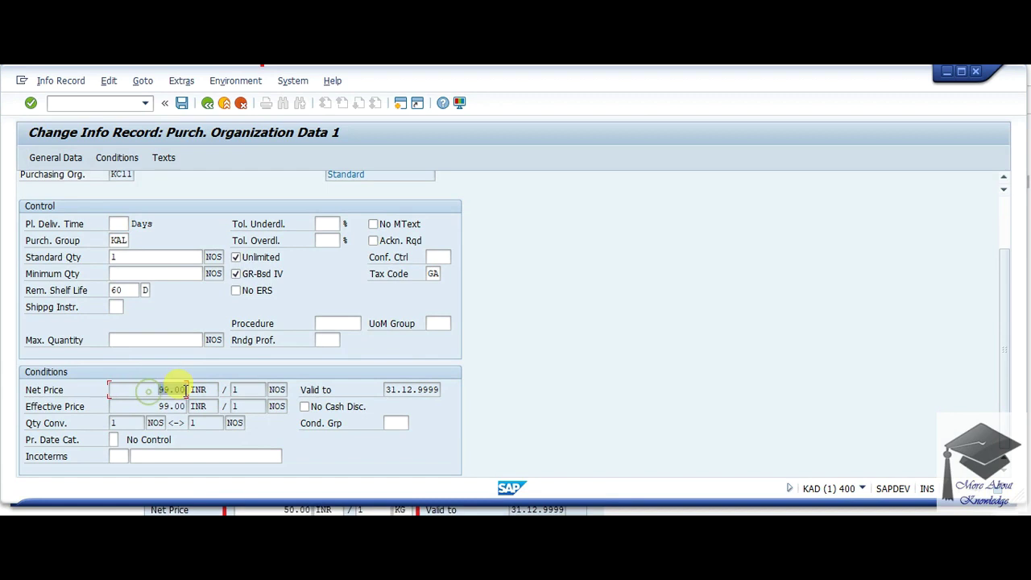
scroll(253, 363, up, 3)
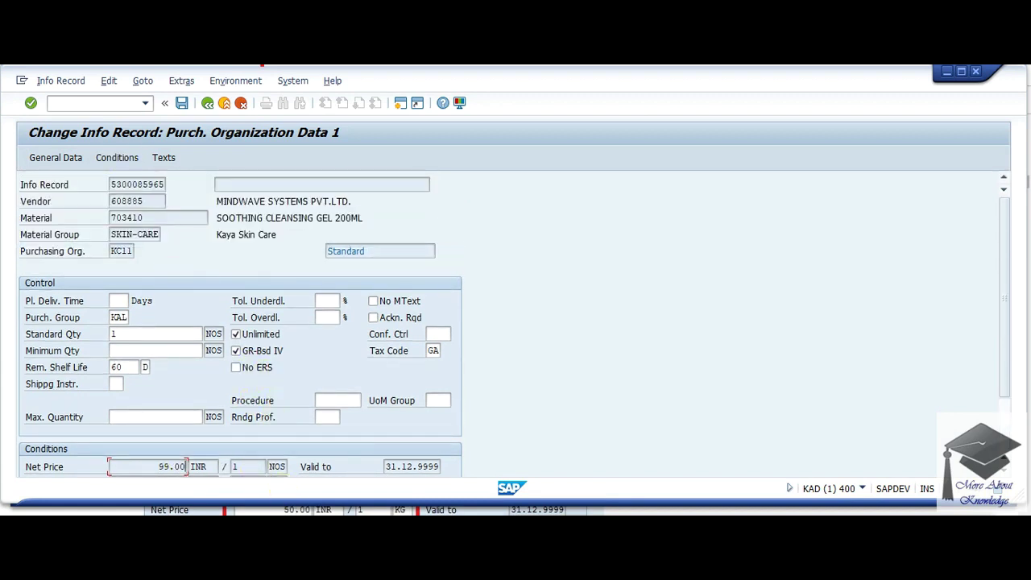
Step: Switch to the blog post and read the instructions on entering the net price and opening the conditions
click(334, 508)
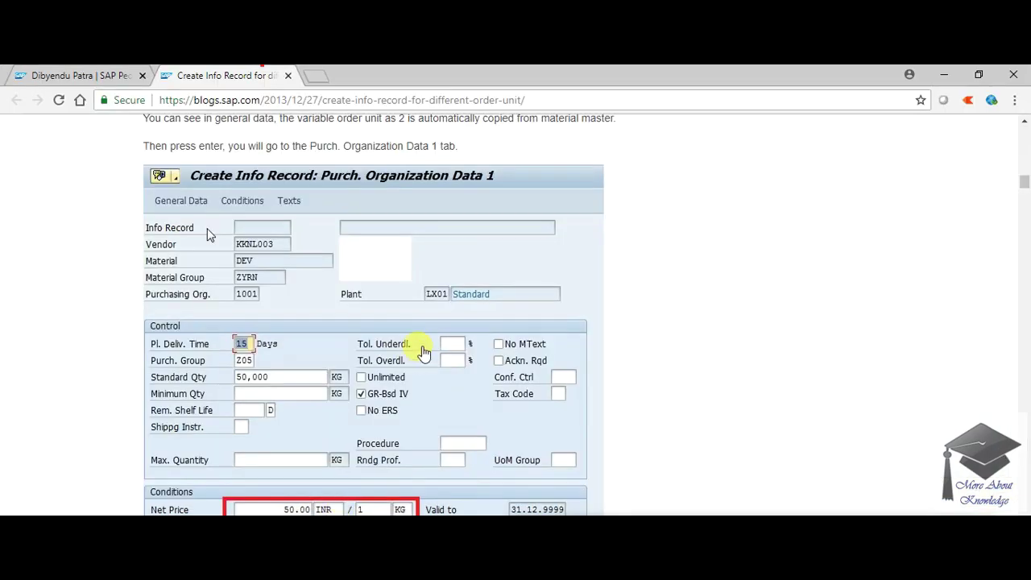
scroll(424, 353, down, 4)
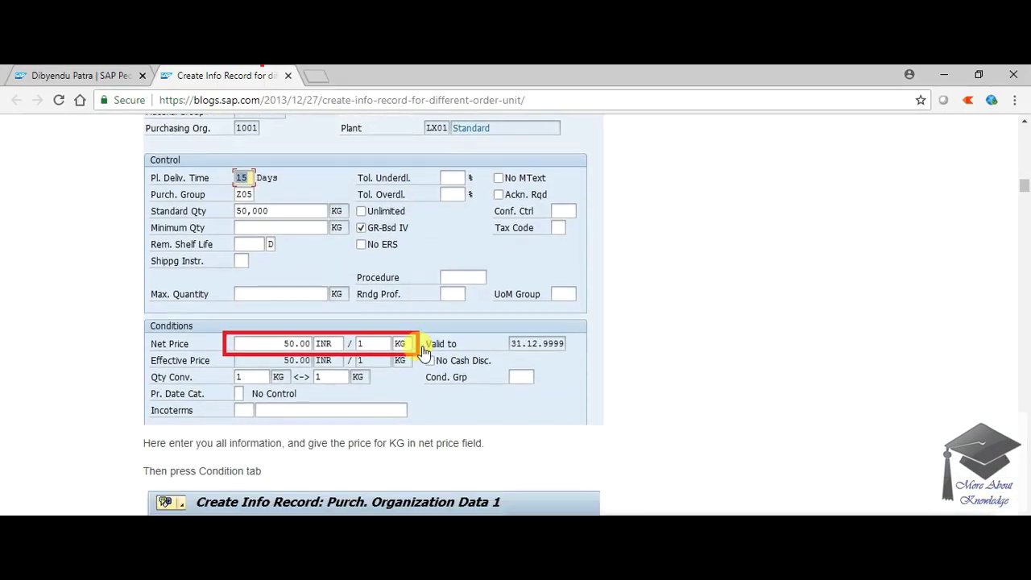
scroll(424, 353, down, 4)
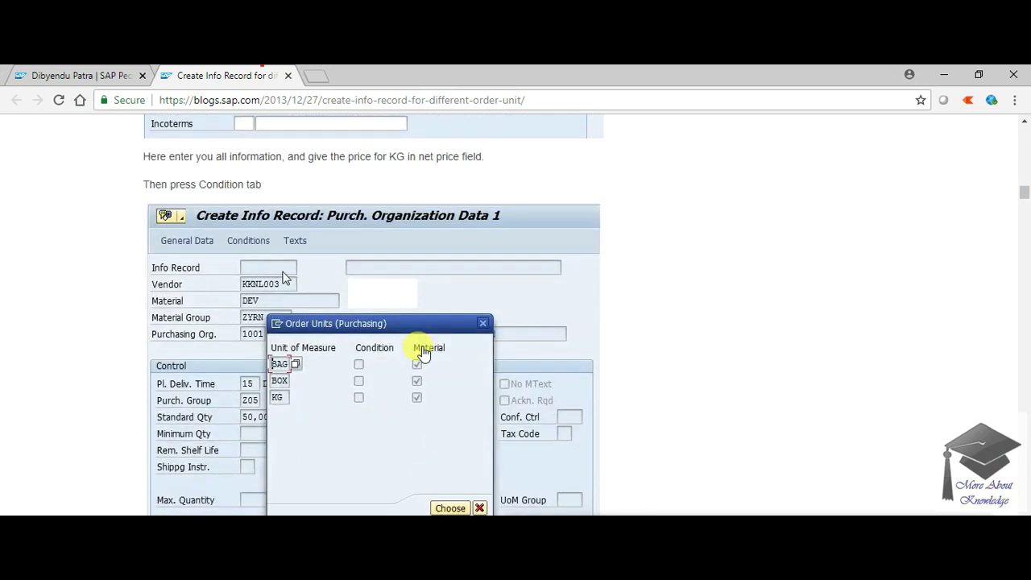
Step: Return to SAP GUI, open the info record's conditions and move the order units dialog off the record data
key(alt+Tab)
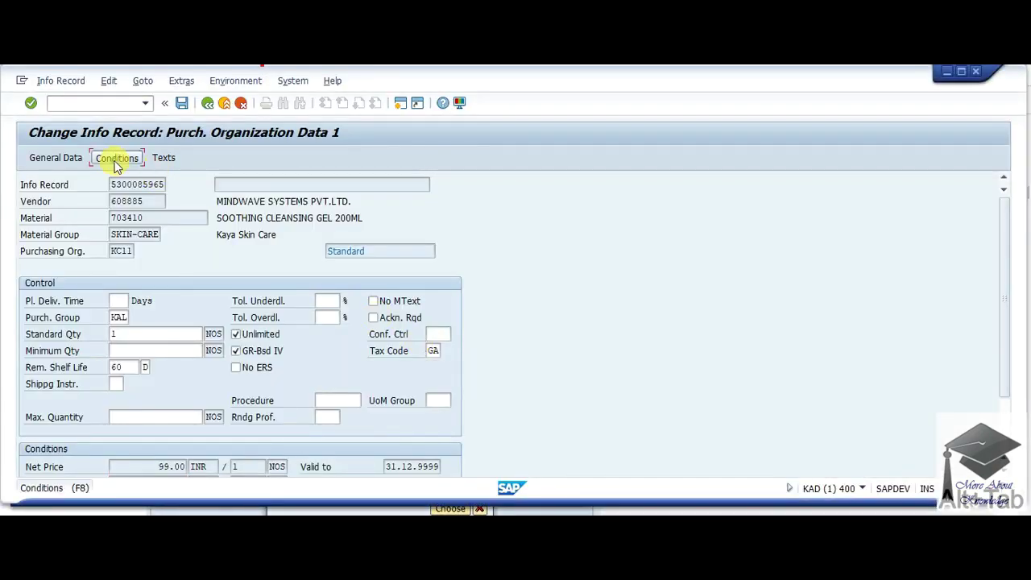
click(115, 159)
key(Return)
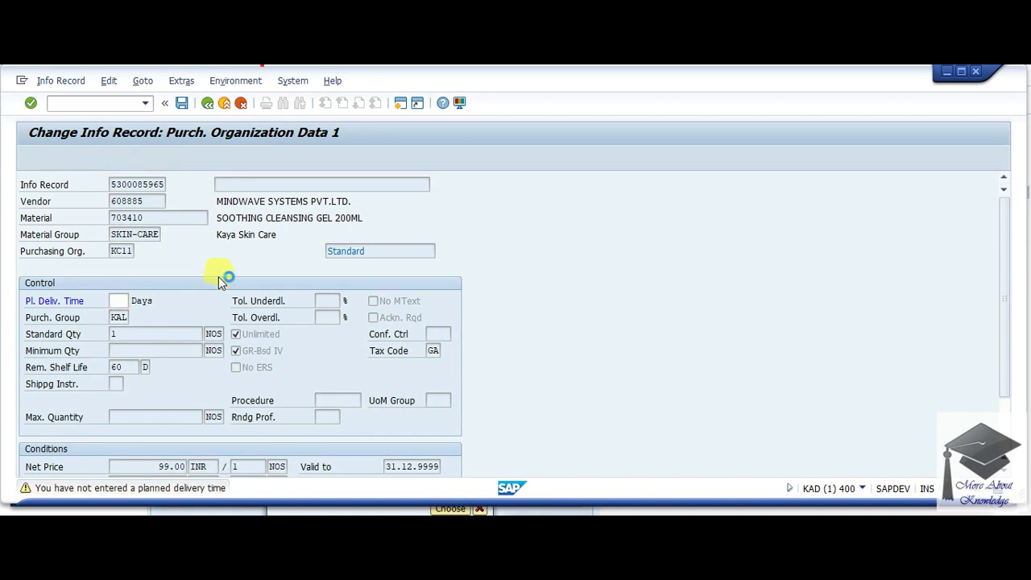
drag(194, 332, 440, 191)
Step: Go through the order units CS, EA, KL, L and NOS and confirm the unit selection
click(325, 233)
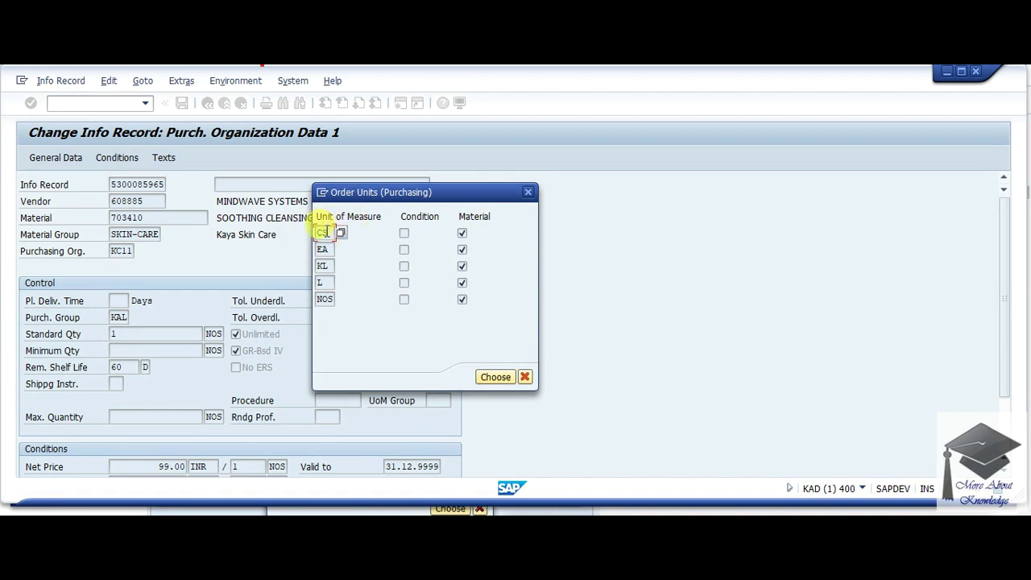
click(323, 249)
click(323, 265)
click(323, 282)
click(324, 299)
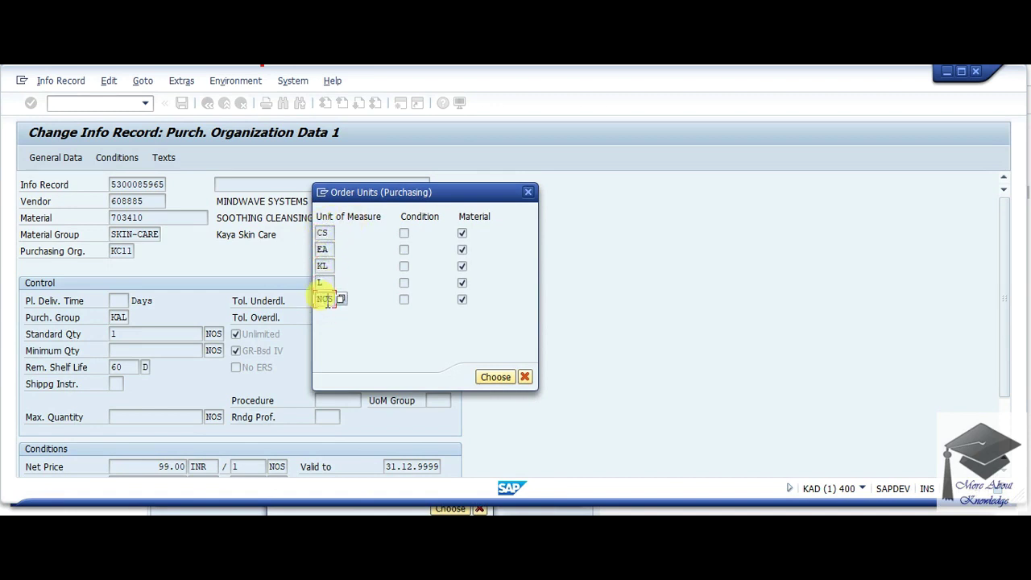
click(324, 233)
click(343, 299)
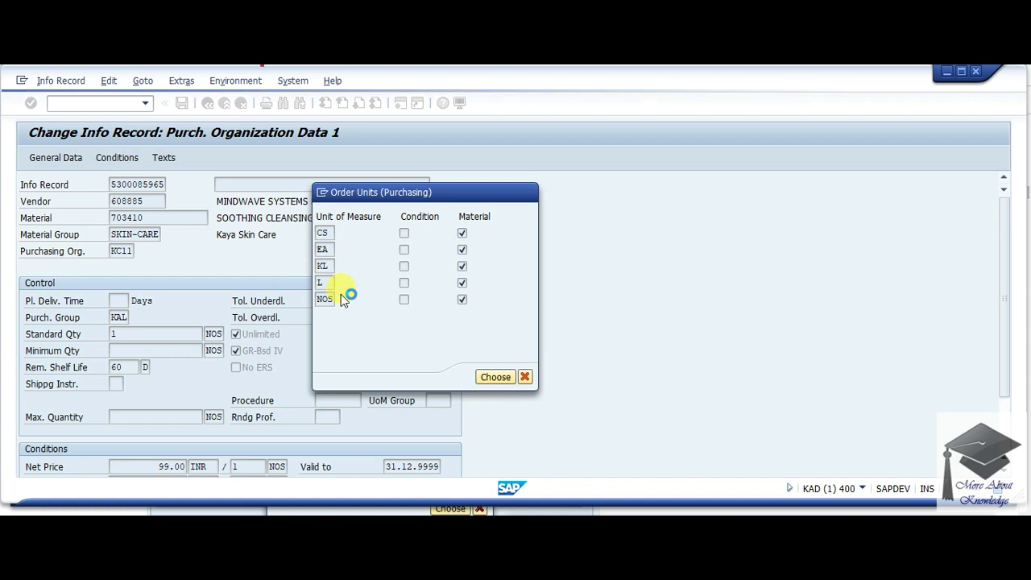
click(480, 382)
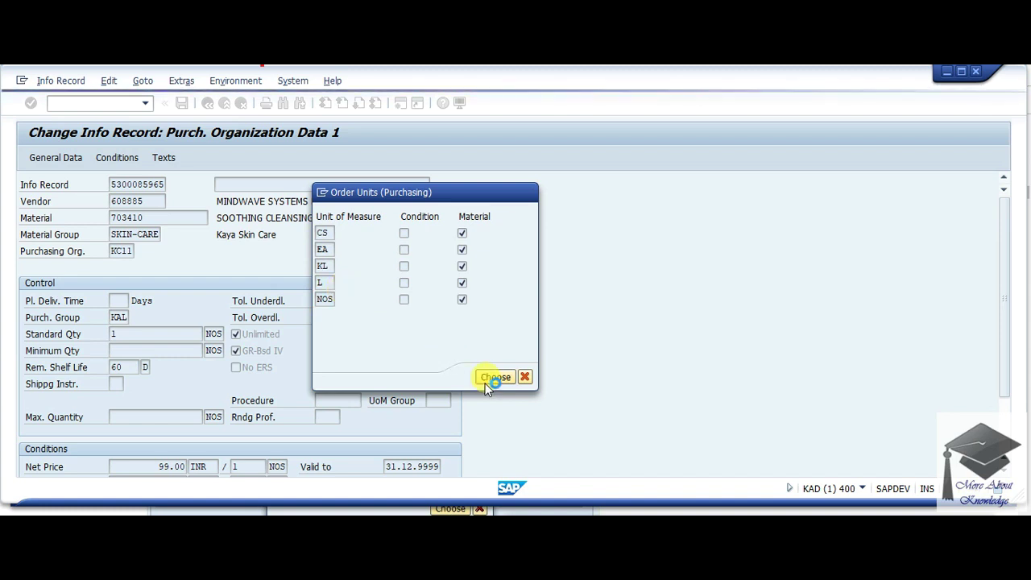
Step: Switch to the blog post and read the instructions on choosing an order unit and maintaining its price in the conditions
key(alt+Tab)
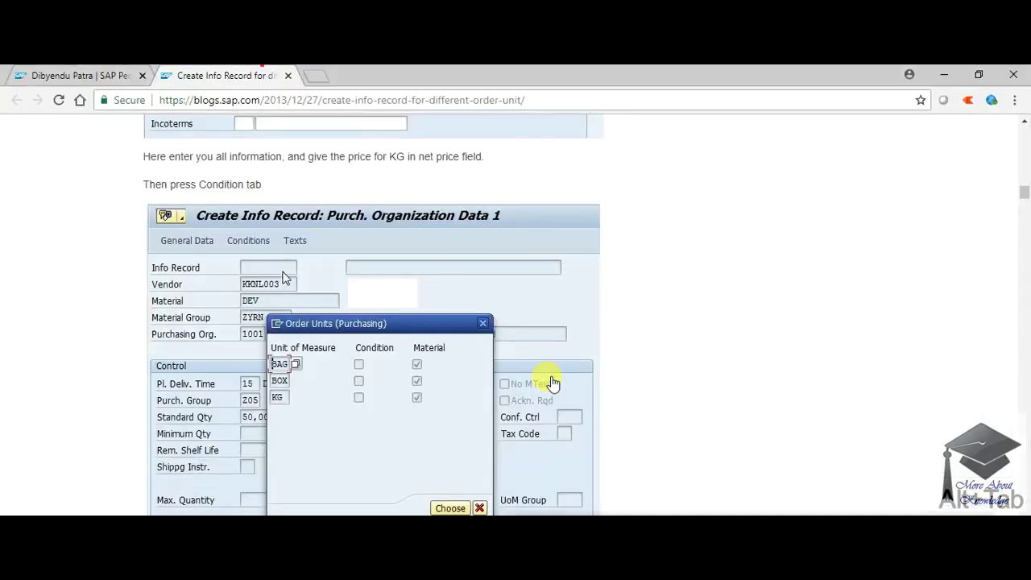
scroll(743, 352, down, 3)
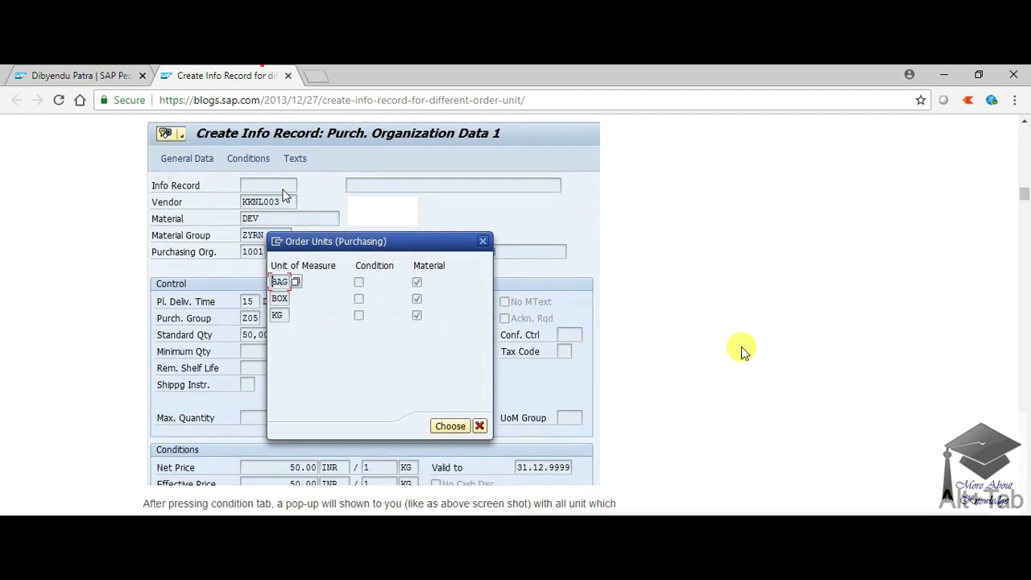
scroll(743, 352, down, 3)
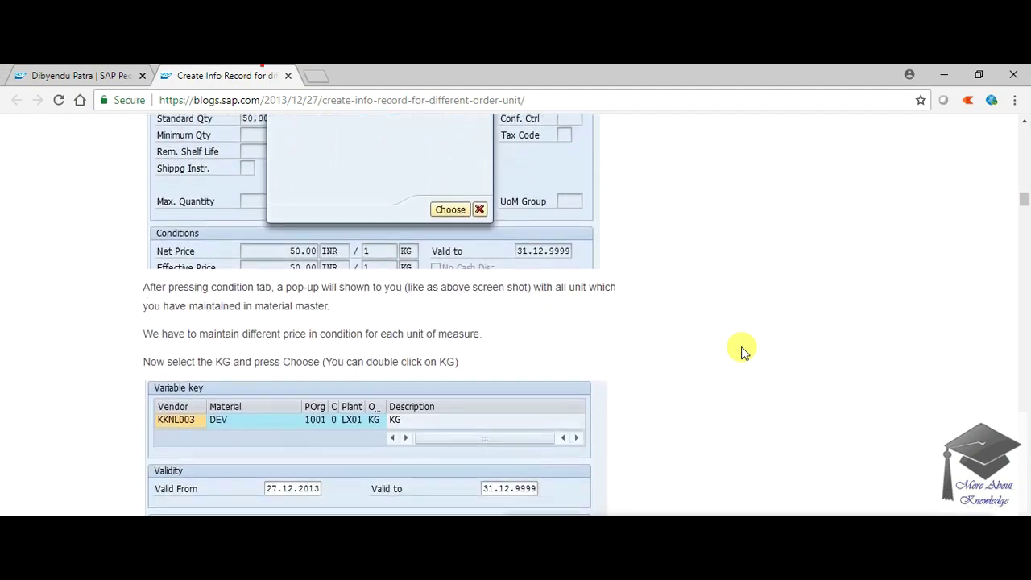
scroll(740, 351, down, 2)
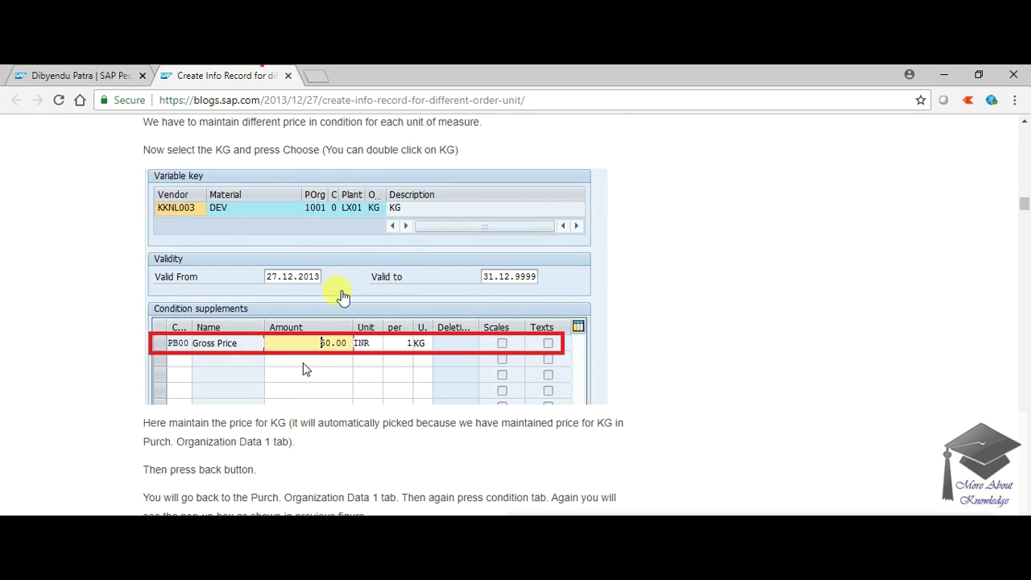
Step: Return to SAP GUI and set the PB00 basic price amount for order unit CS to 100 INR
key(alt+Tab)
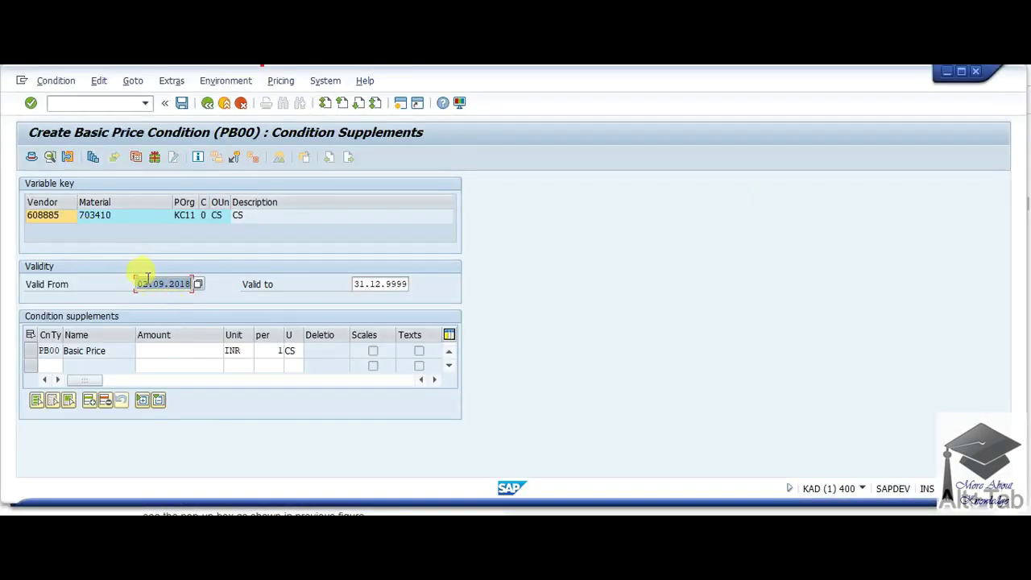
click(62, 351)
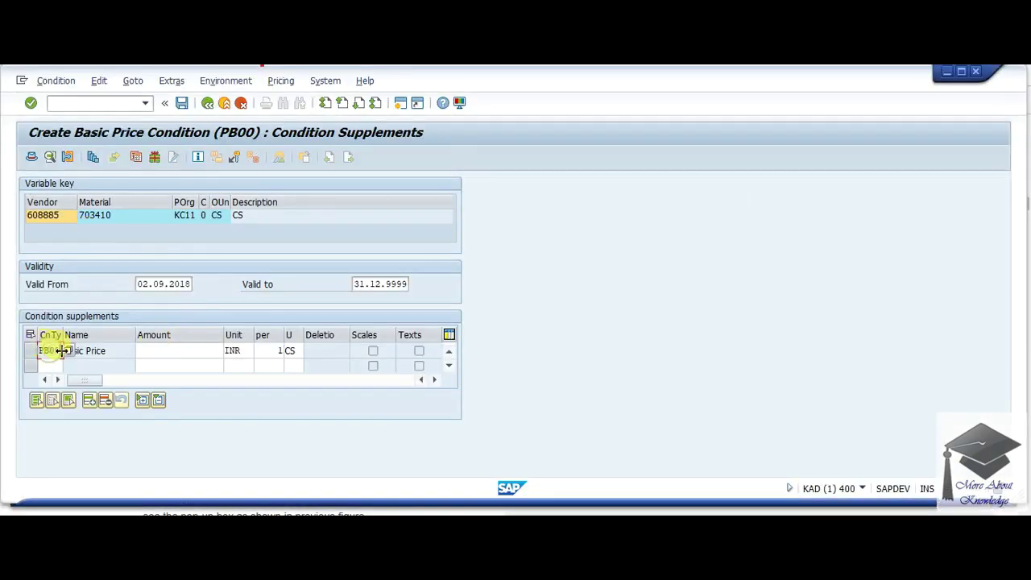
click(193, 350)
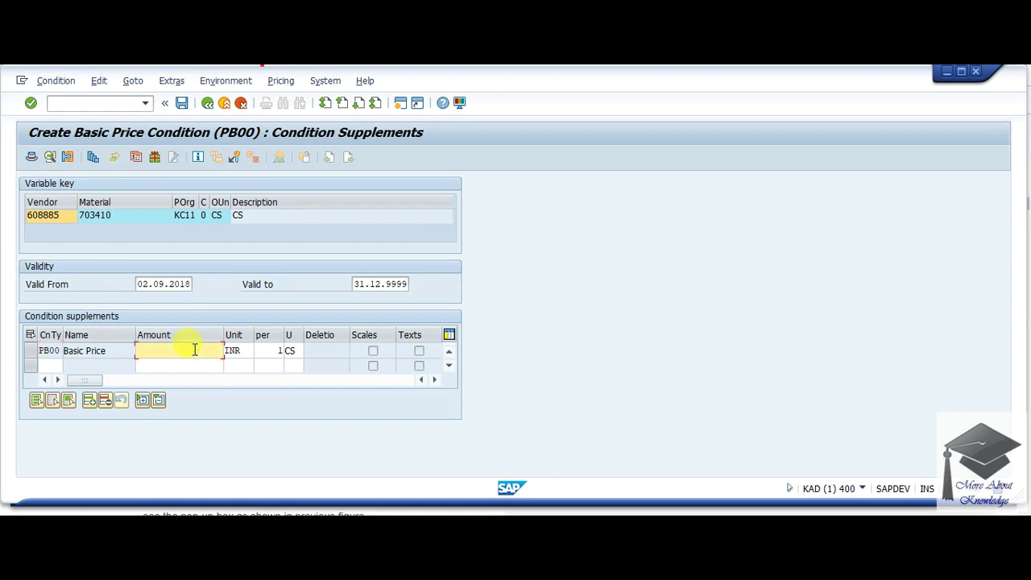
text(1000)
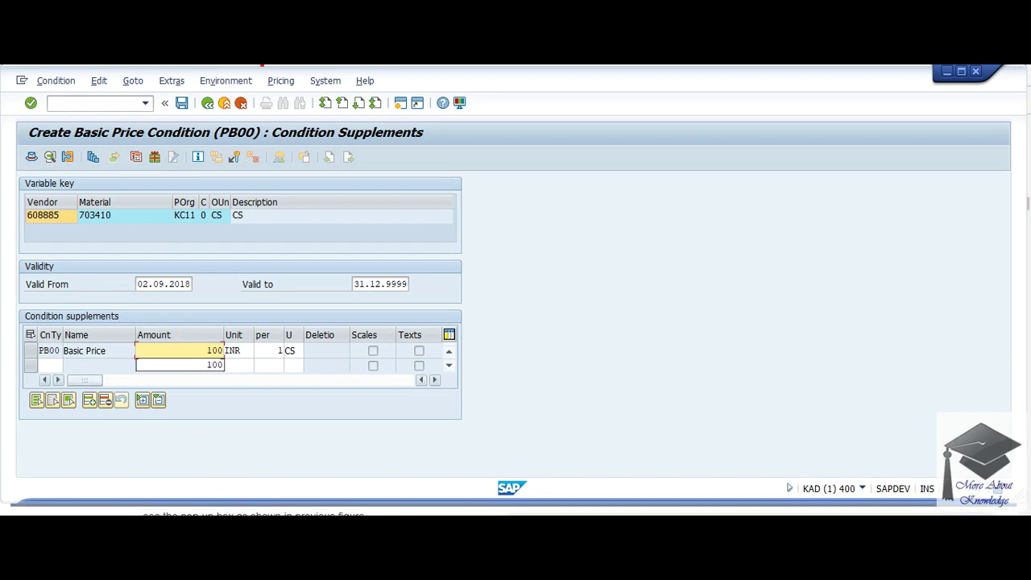
Step: Switch to a blank Excel workbook, move it clear of the condition data and note CS in A1 and 100 in B1
click(284, 396)
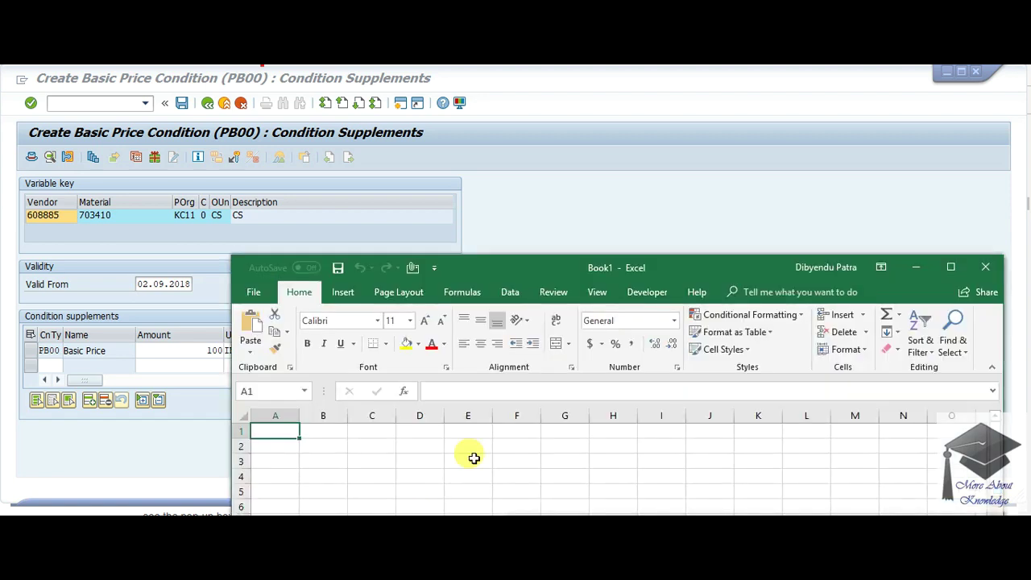
drag(562, 272, 819, 169)
click(556, 332)
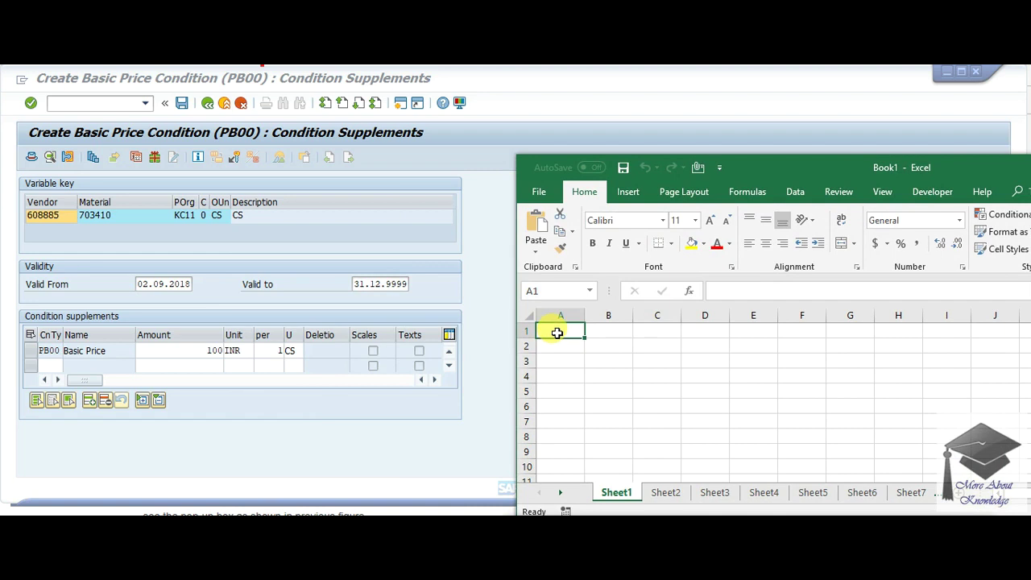
text(CS)
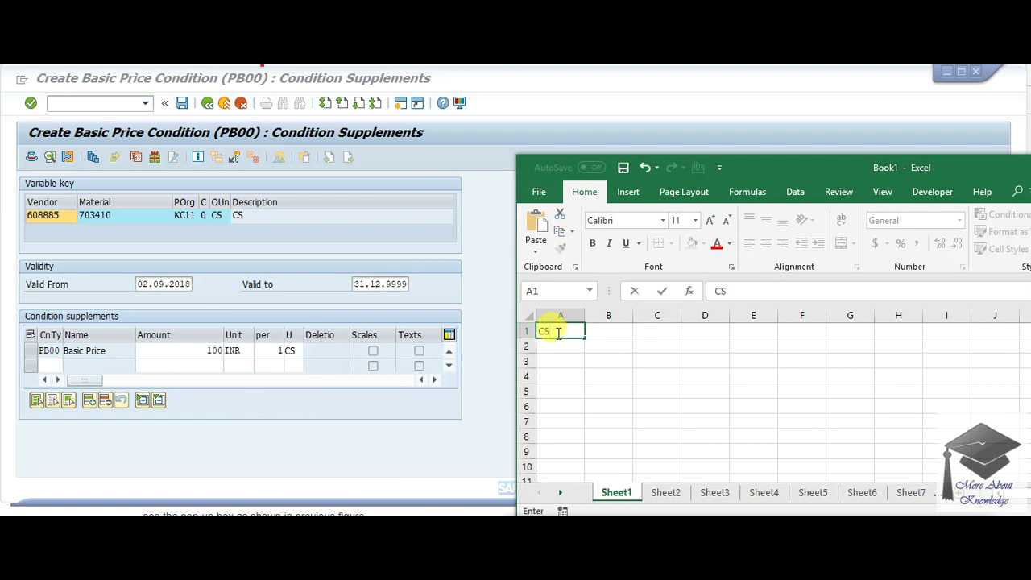
key(Return)
click(557, 333)
key(Tab)
text(100)
key(Return)
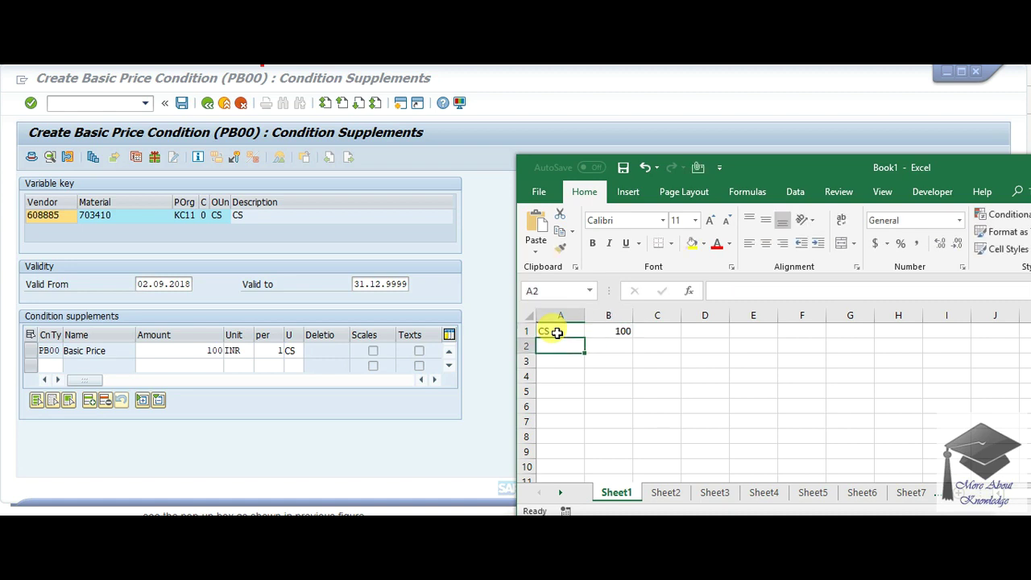
Step: Return to SAP GUI, leave the CS condition and maintain a PB00 basic price of 10 INR for order unit EA
key(alt+Tab)
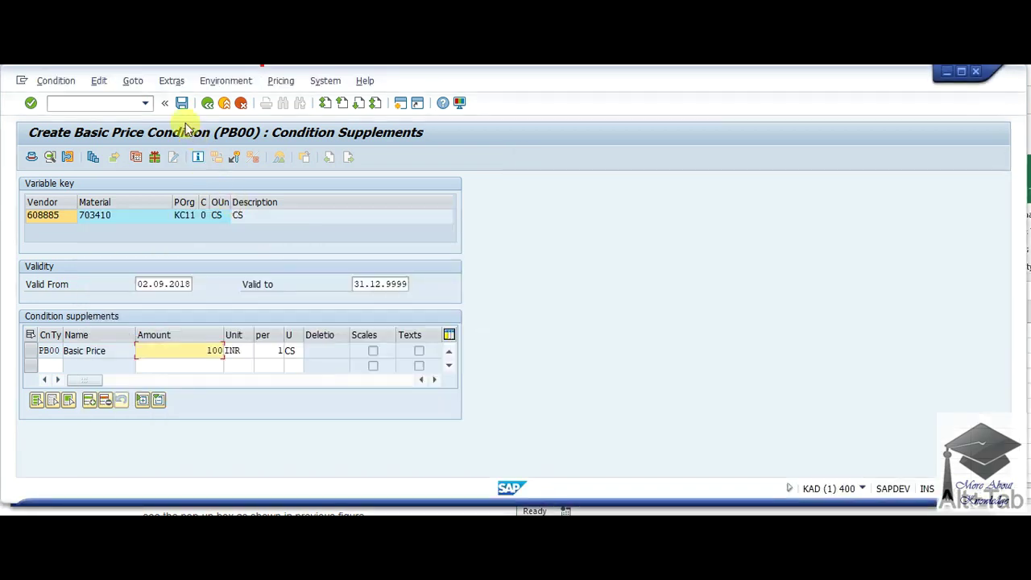
click(206, 104)
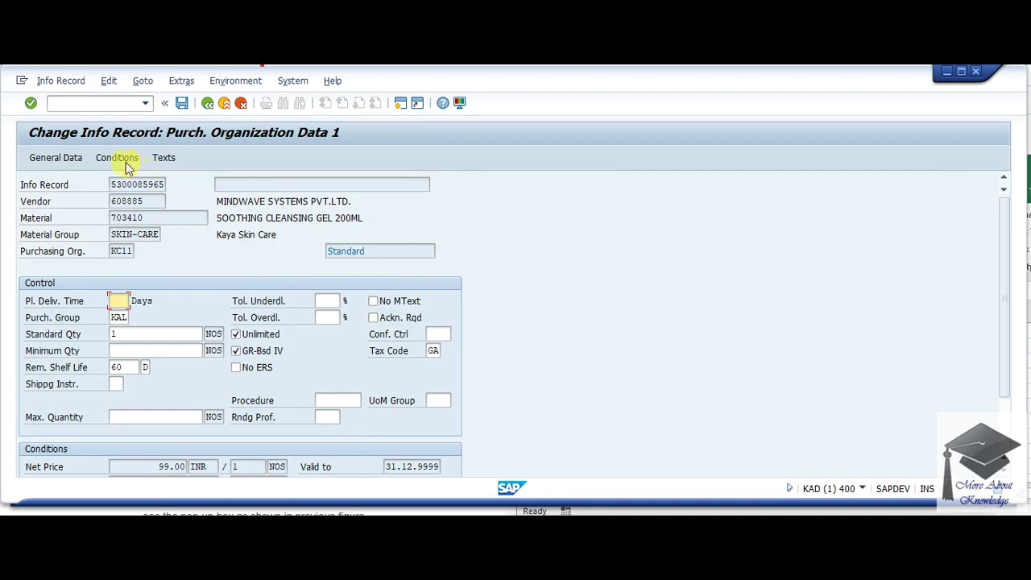
click(125, 165)
key(Return)
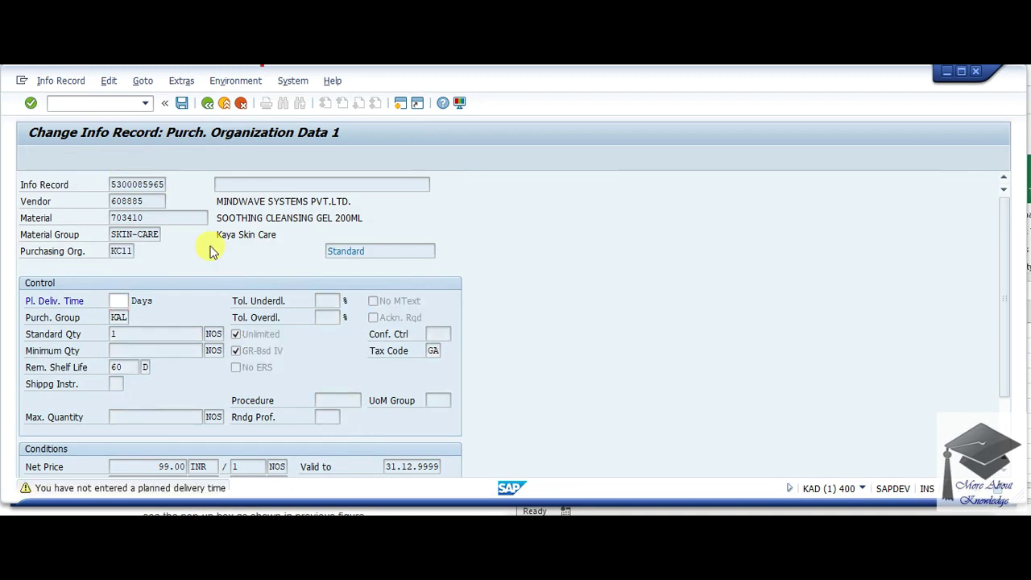
drag(205, 333, 698, 134)
double_click(572, 191)
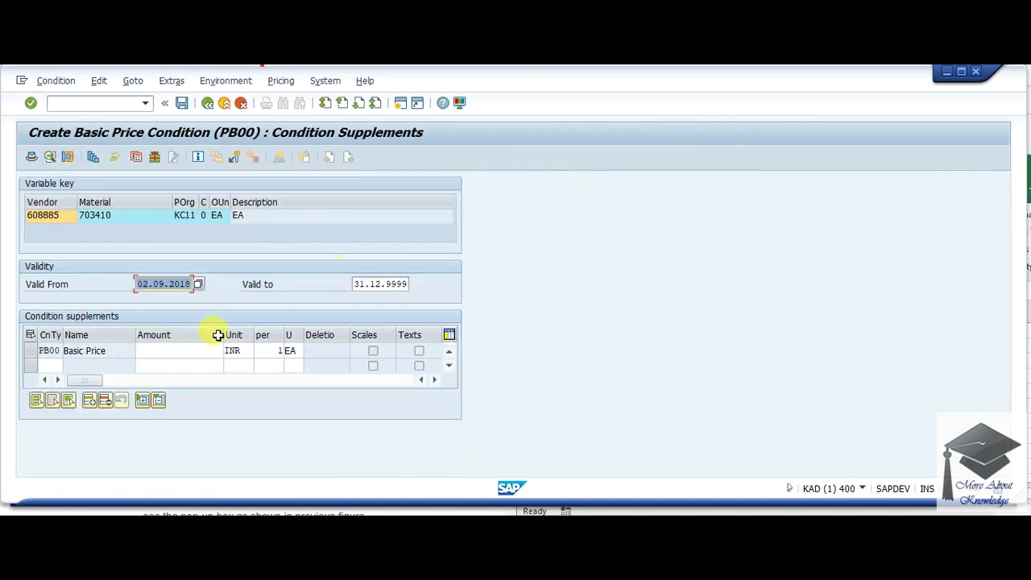
click(177, 351)
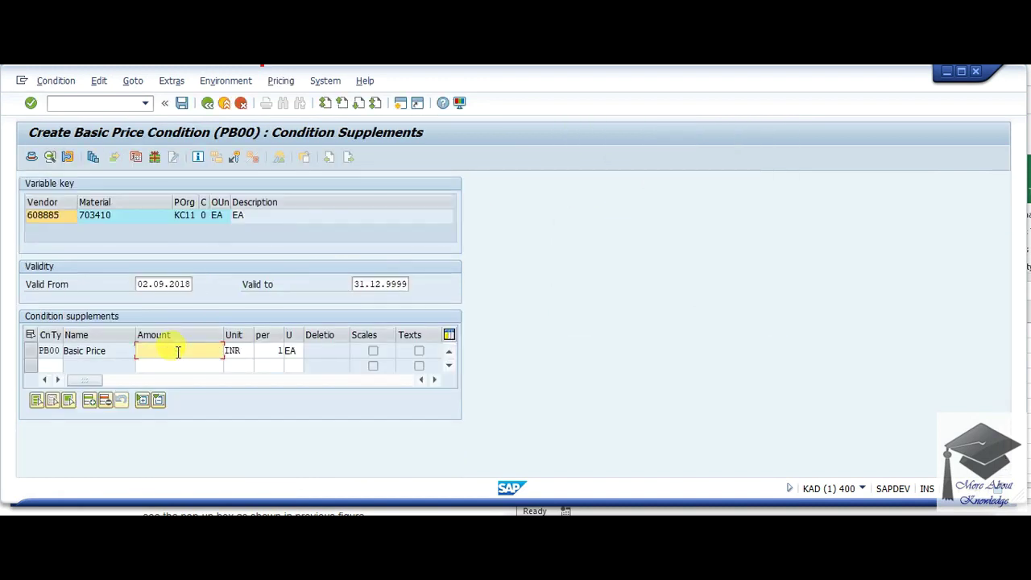
text(10)
click(179, 351)
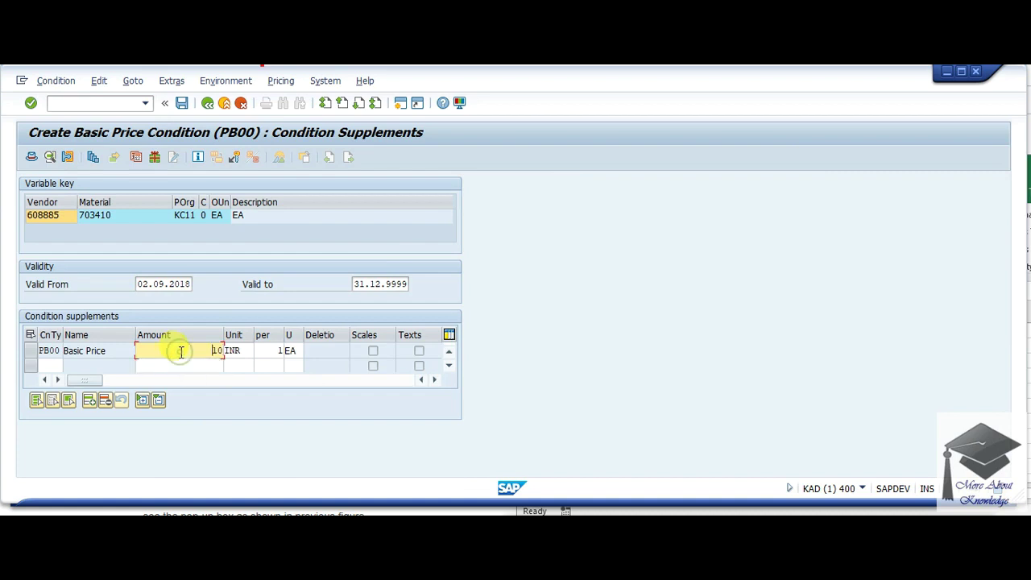
click(205, 106)
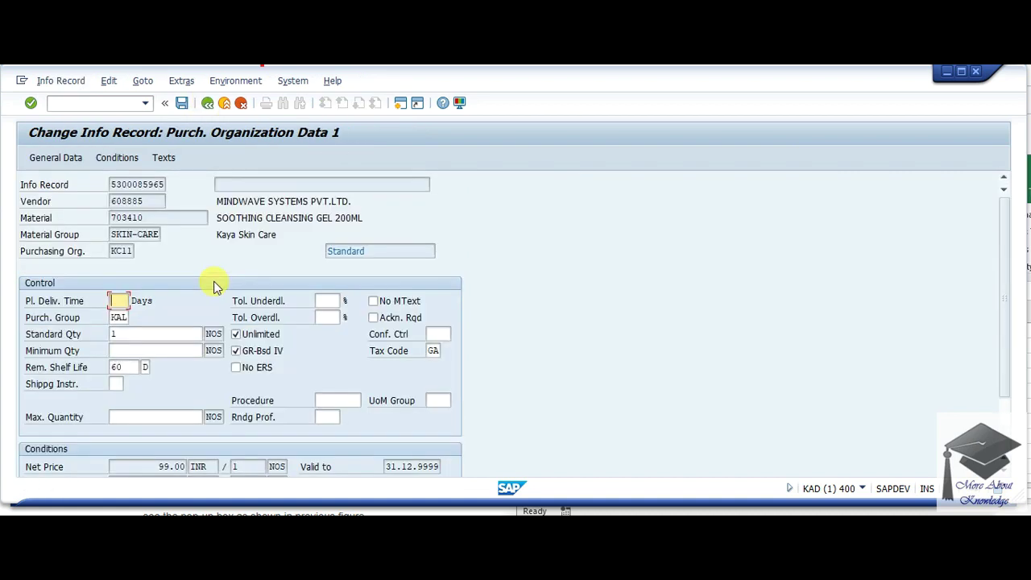
Step: Open the info record's condition for order unit KL, set its PB00 basic price to 3000 INR and go back
click(126, 156)
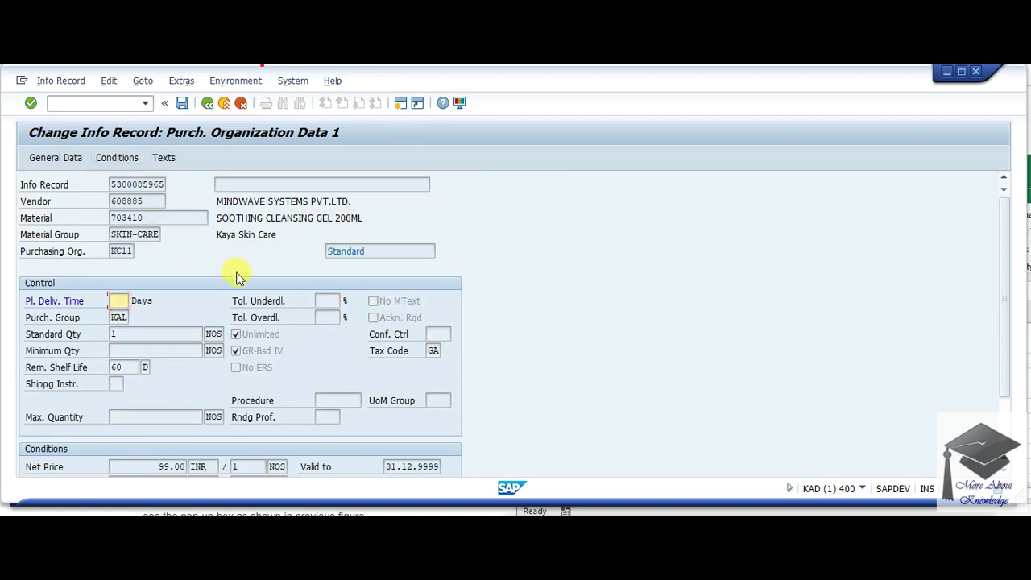
key(Return)
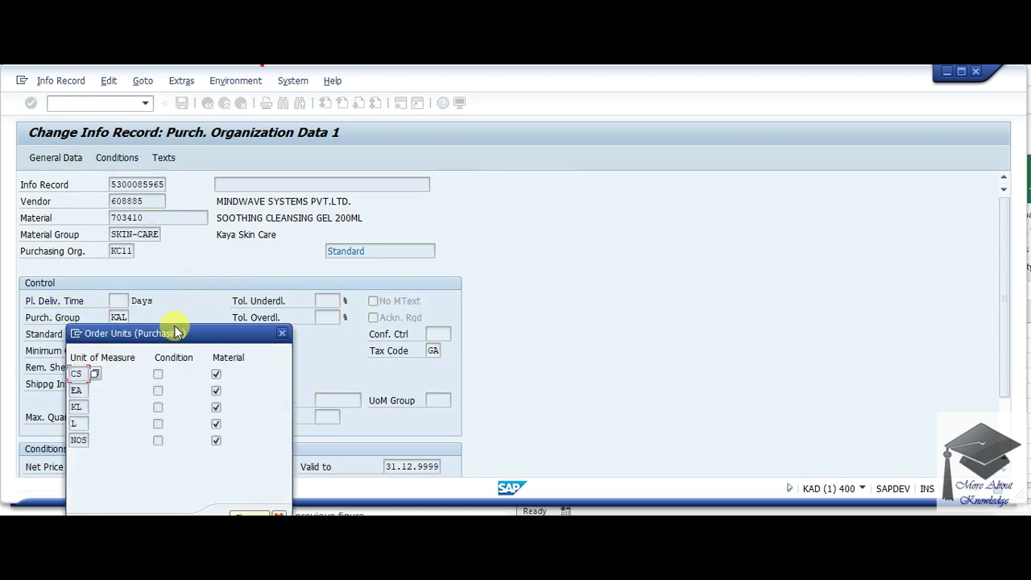
drag(176, 333, 624, 140)
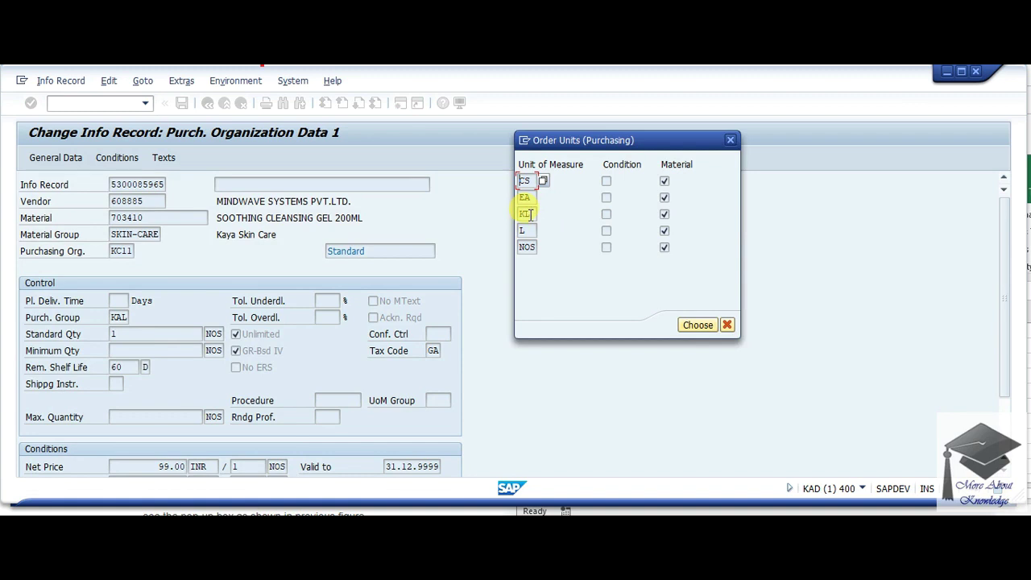
double_click(526, 213)
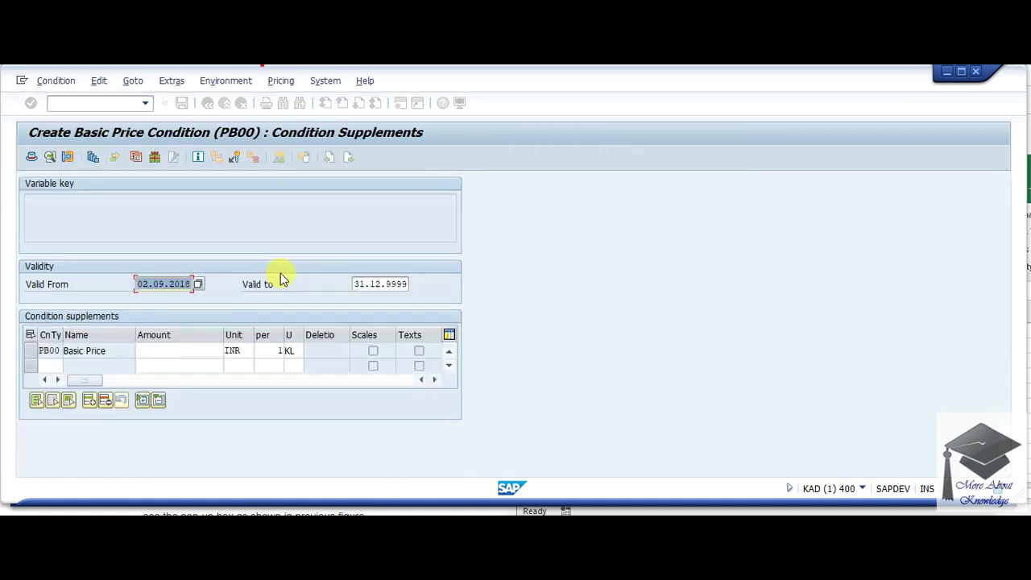
click(190, 351)
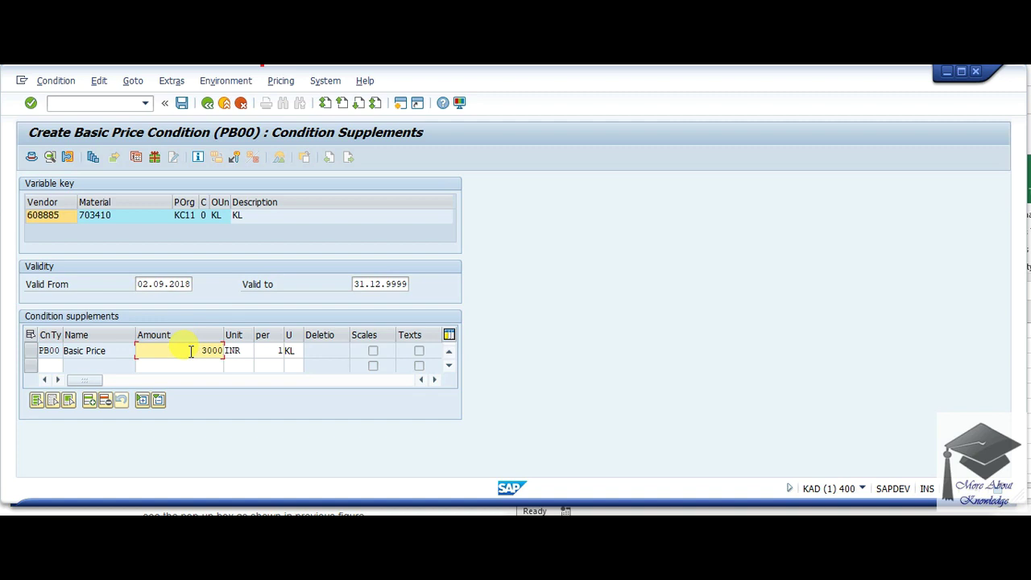
key(Return)
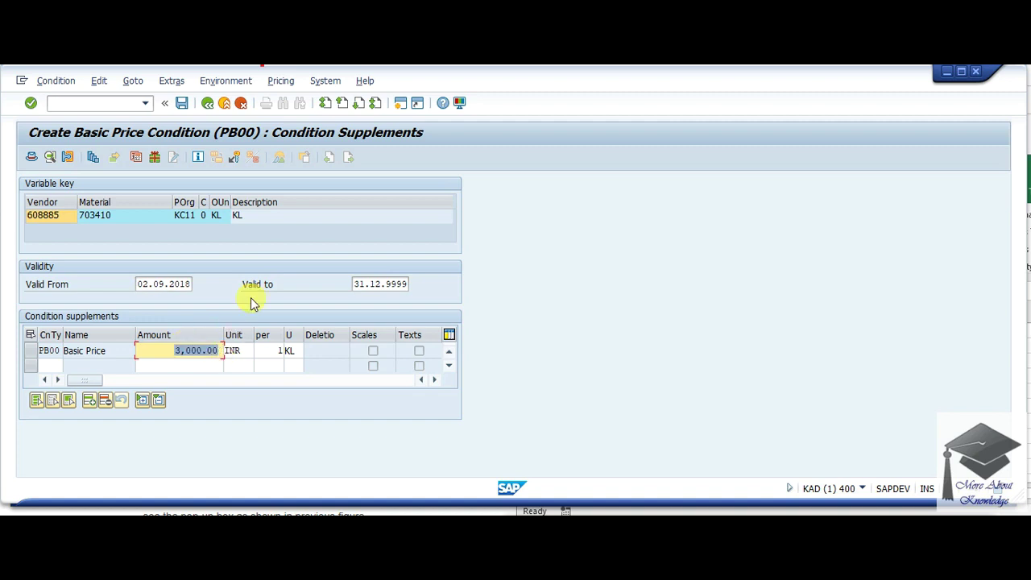
click(206, 103)
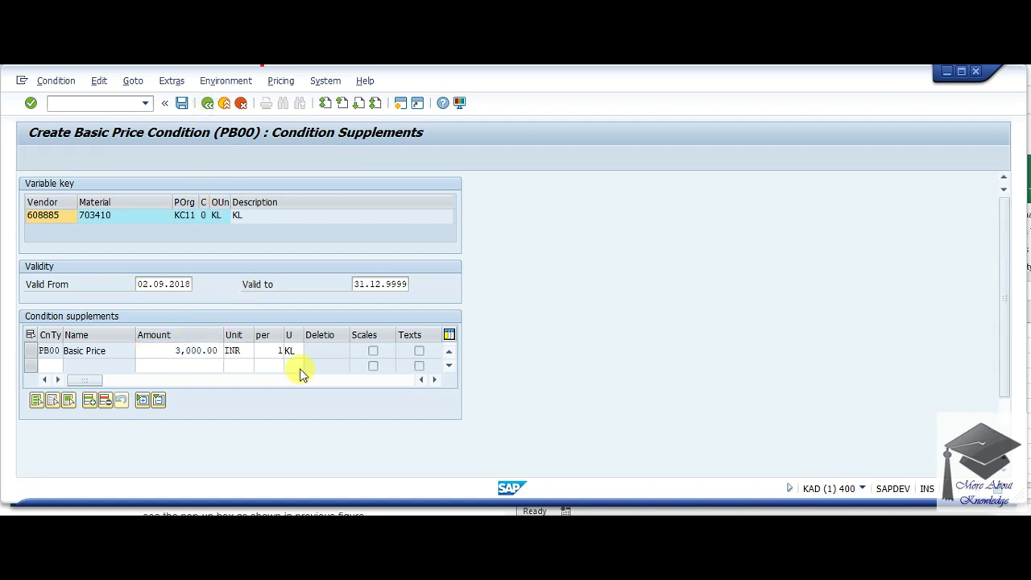
Step: Switch to the Excel workbook and note KL in A3 with 3000 in B3
key(alt+Tab)
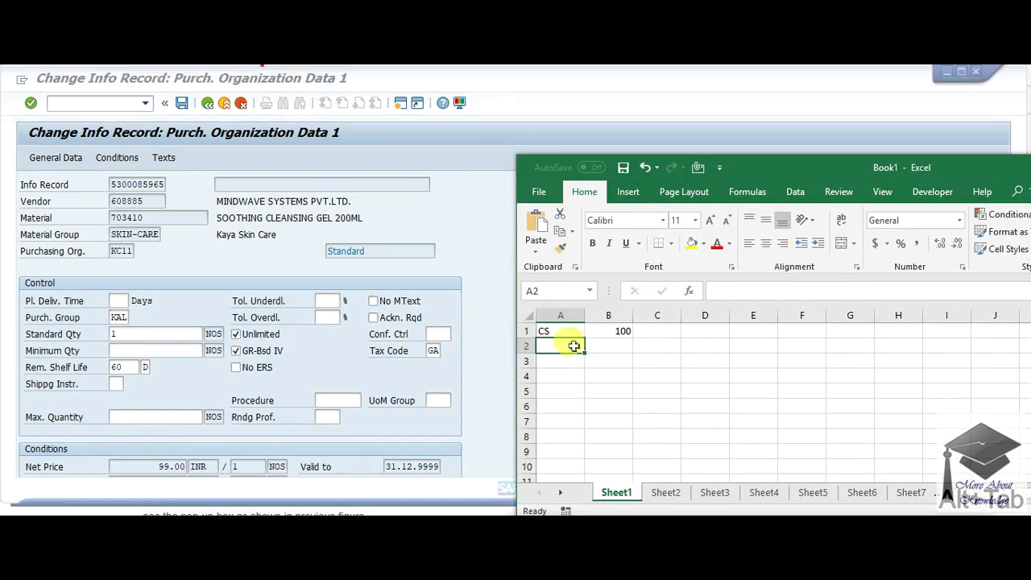
key(Up)
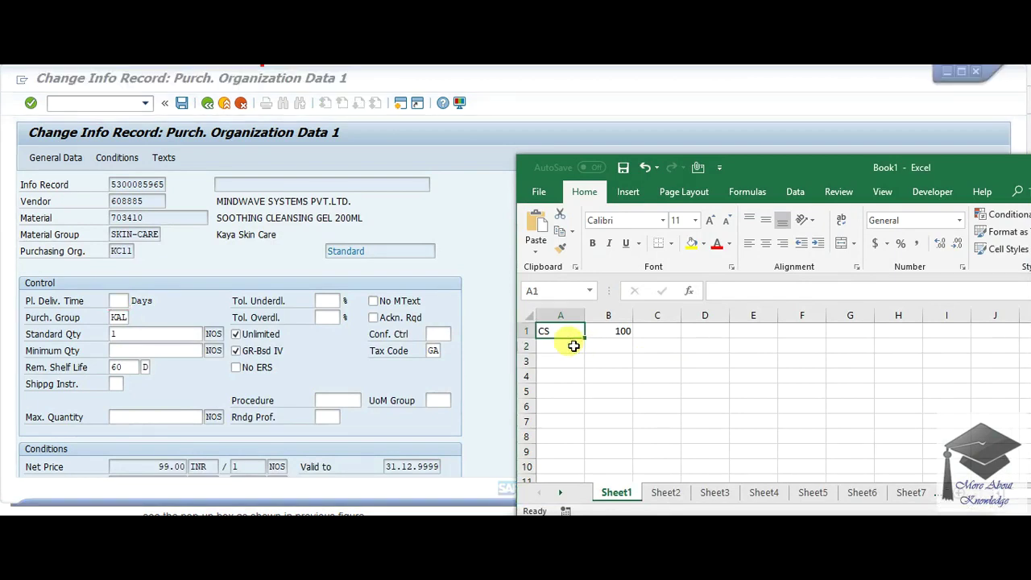
text(K)
key(Down)
key(Down)
text(KL)
key(Tab)
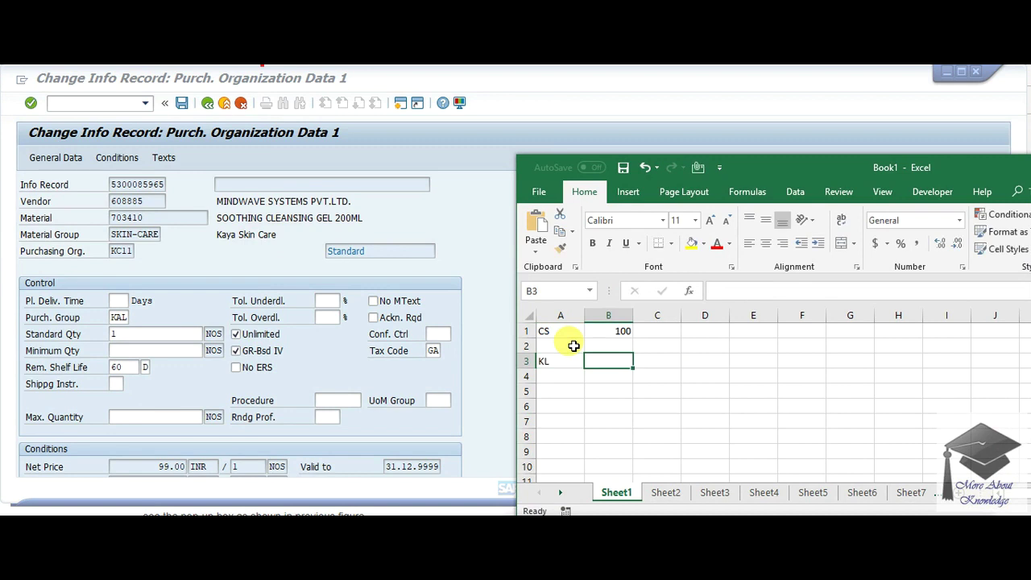
text(3000)
Step: Note EA in A2 with 10 in B2
click(573, 345)
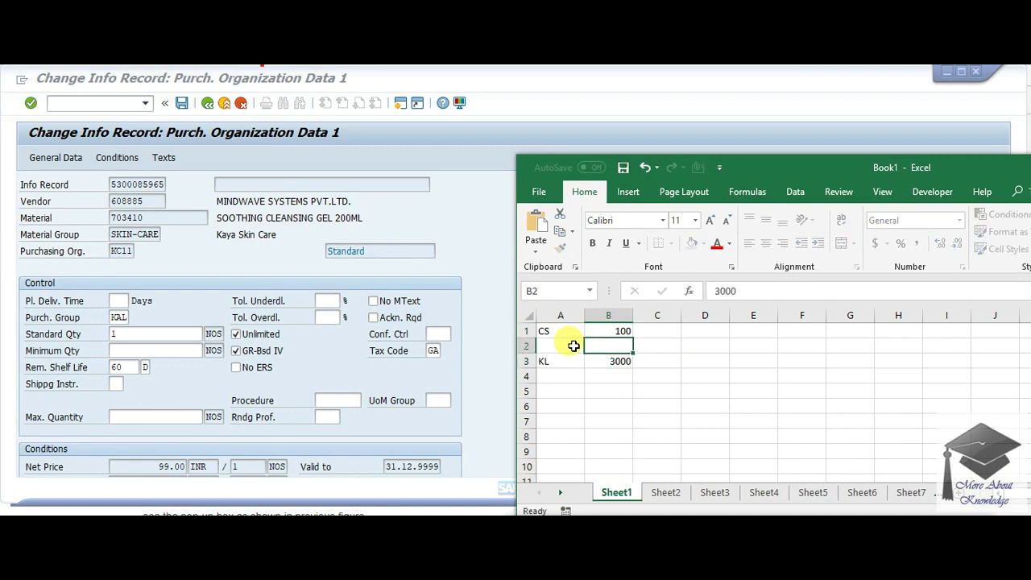
text(EA)
key(Tab)
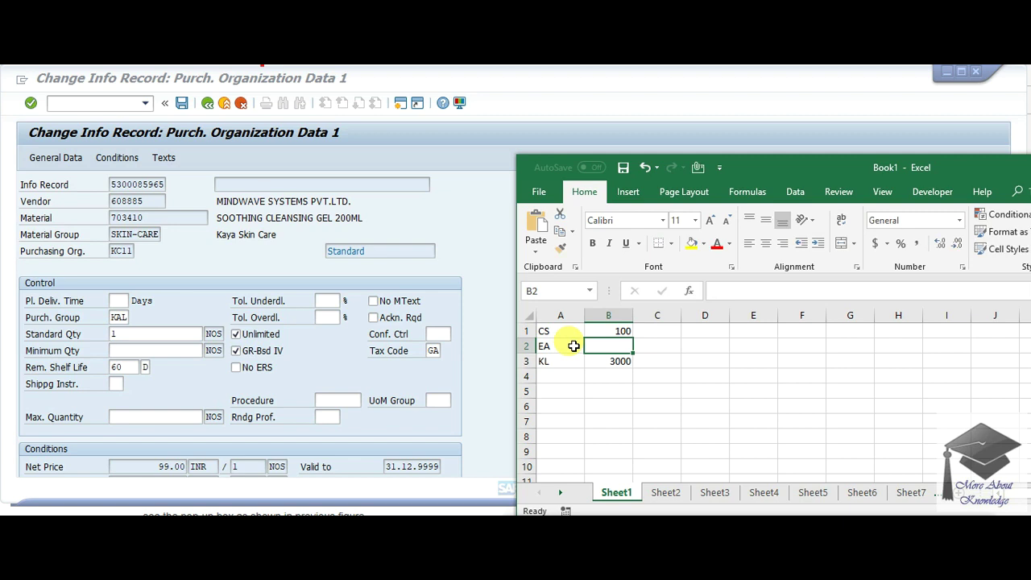
text(10)
key(ctrl+Return)
Step: Return to SAP GUI, check the basic price condition for order unit EA and go back to the info record
click(282, 193)
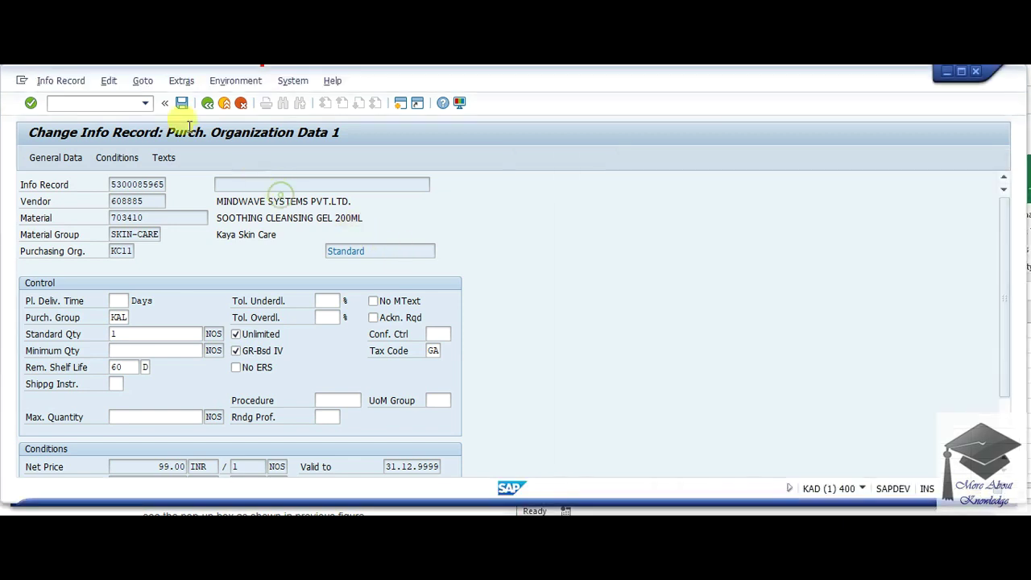
click(123, 159)
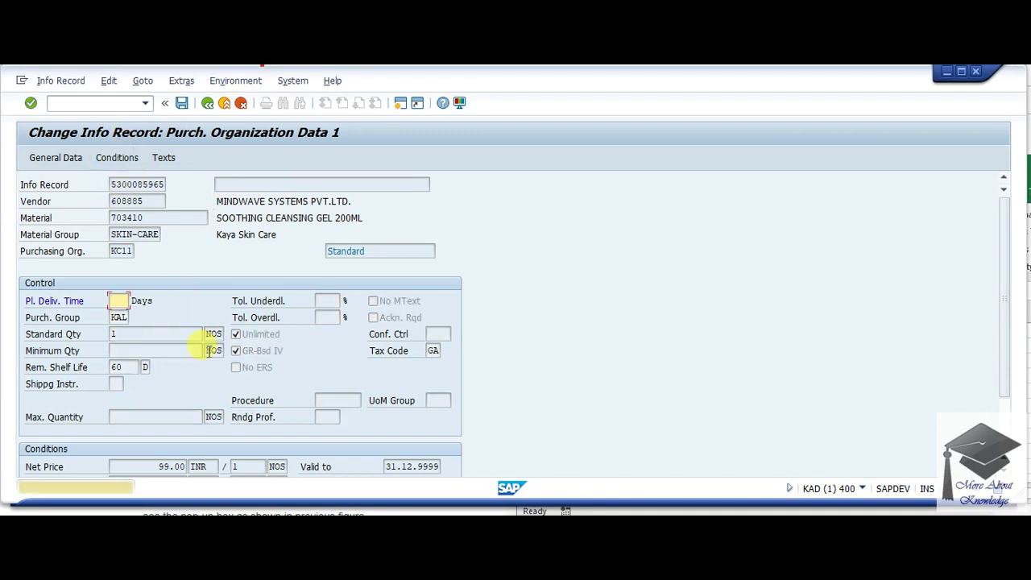
key(Return)
double_click(76, 391)
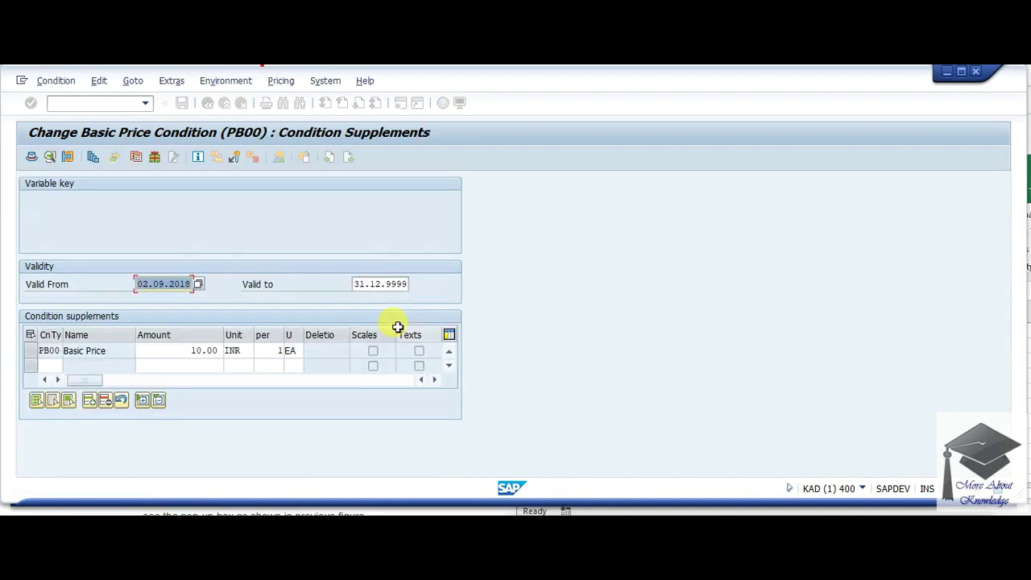
click(207, 103)
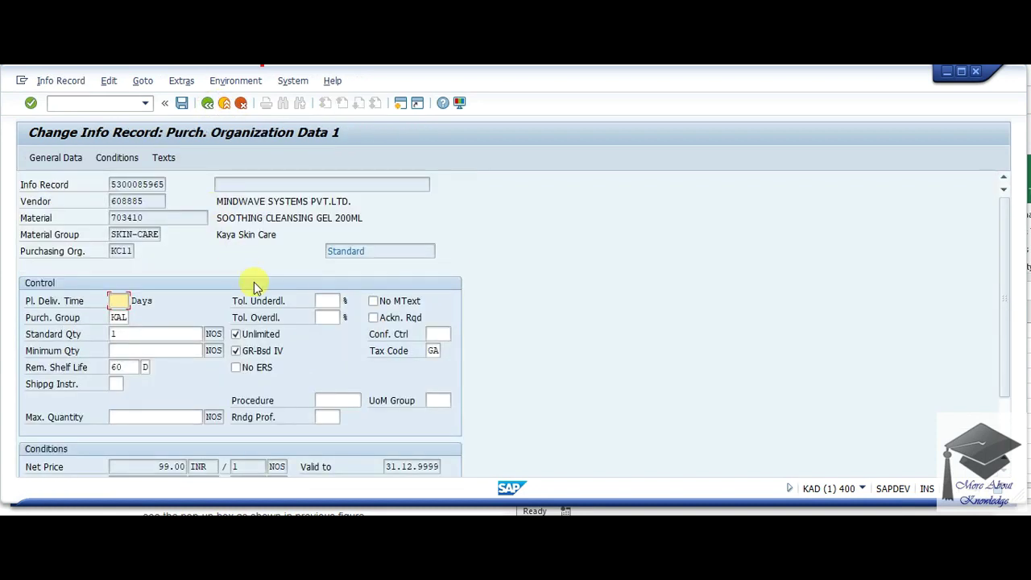
Step: Accept the missing planned delivery time and save the changed info record
key(Return)
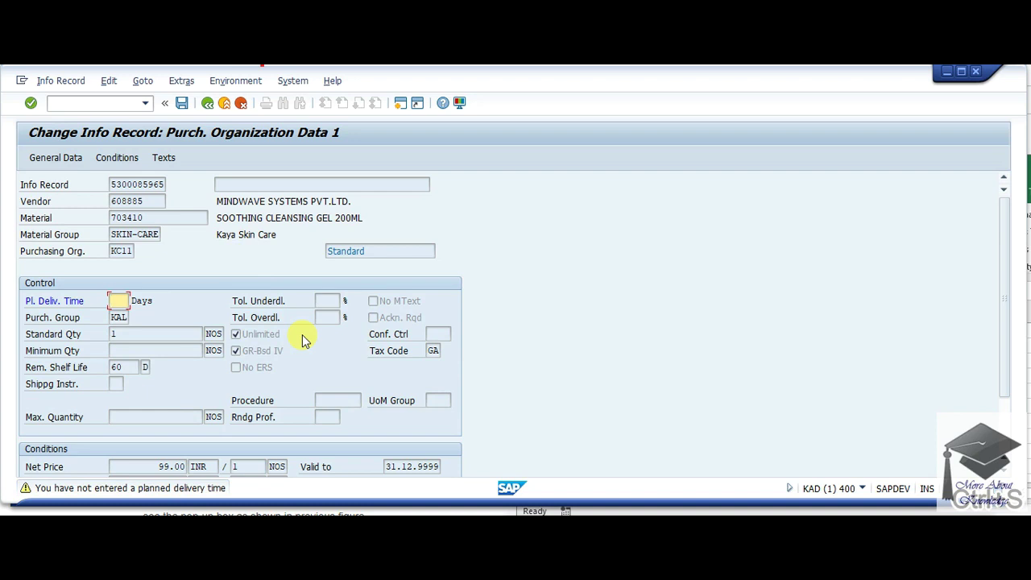
key(ctrl+s)
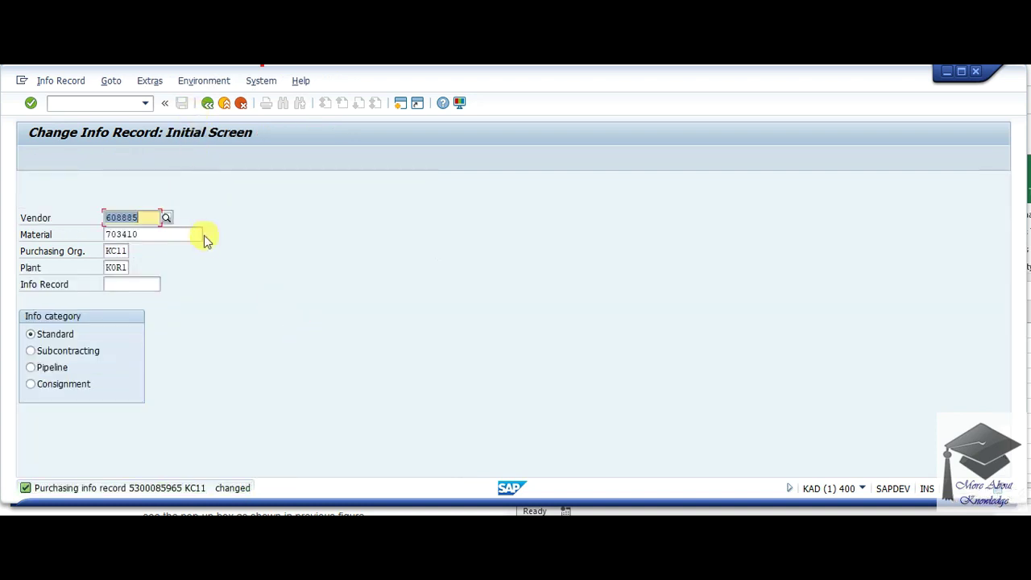
Step: Switch to the SAP blog post in the browser and read on to the Result section about creating a purchase order
key(alt+Tab)
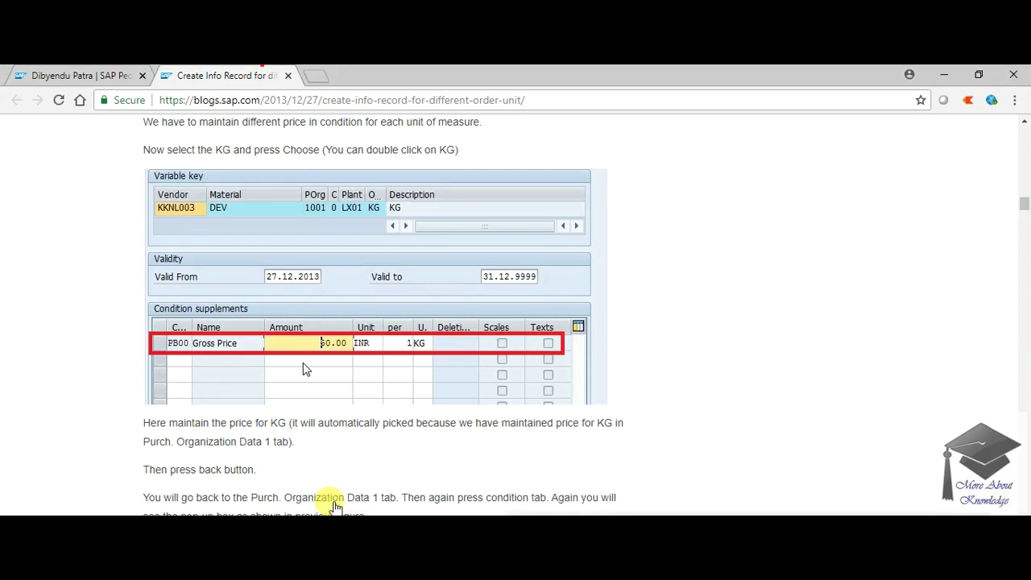
click(287, 488)
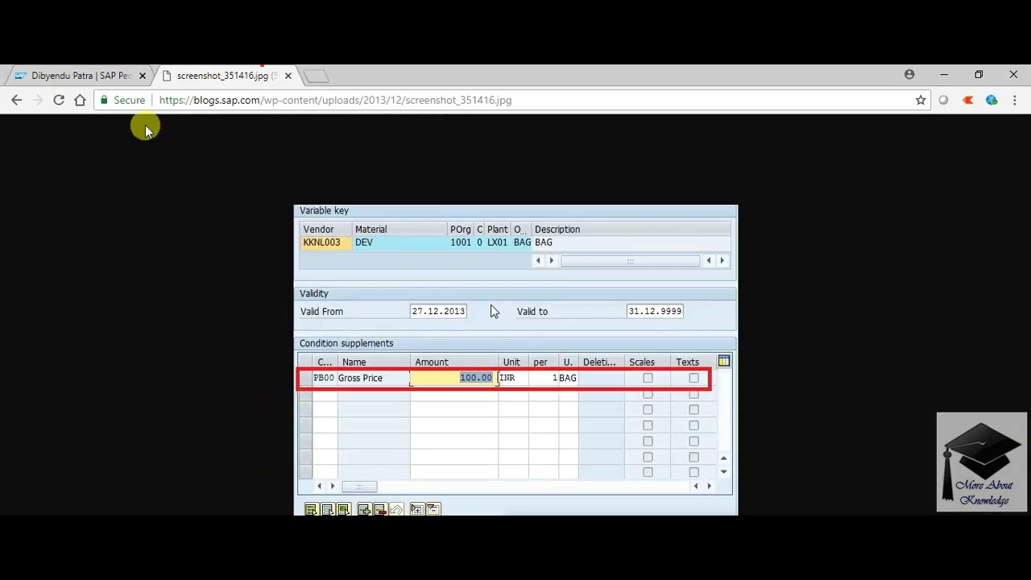
click(16, 100)
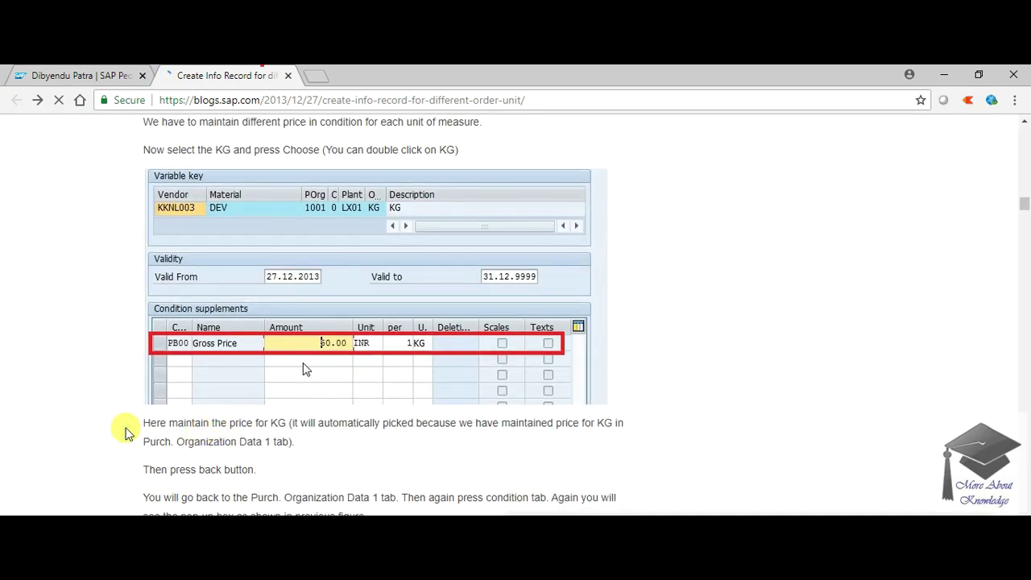
scroll(125, 432, down, 4)
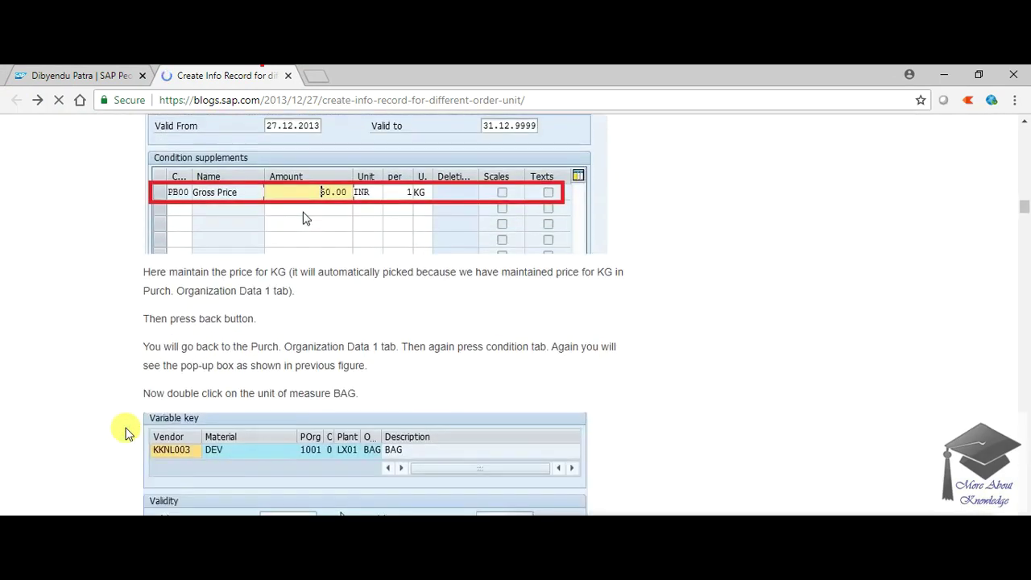
scroll(125, 432, down, 3)
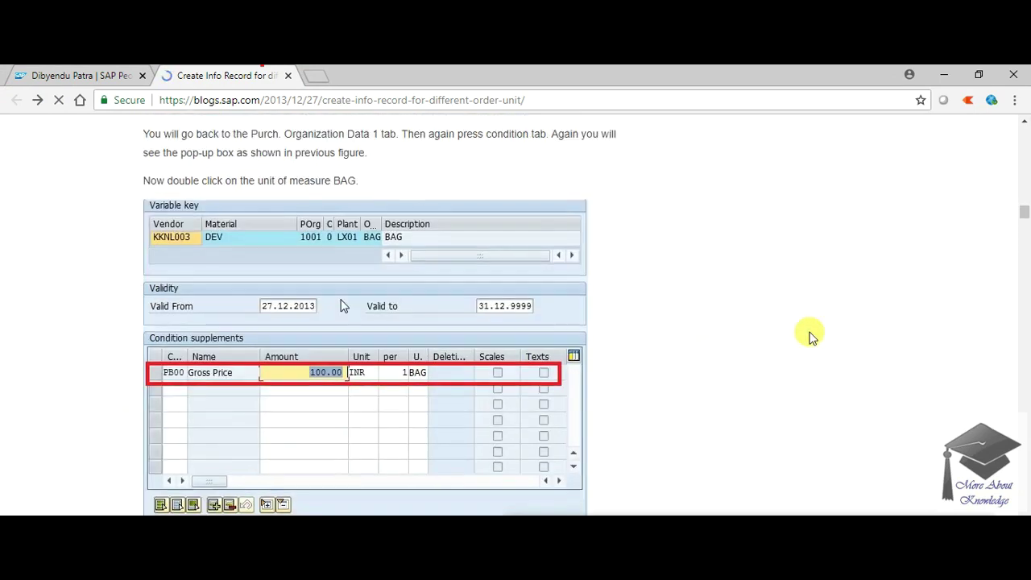
scroll(809, 337, down, 7)
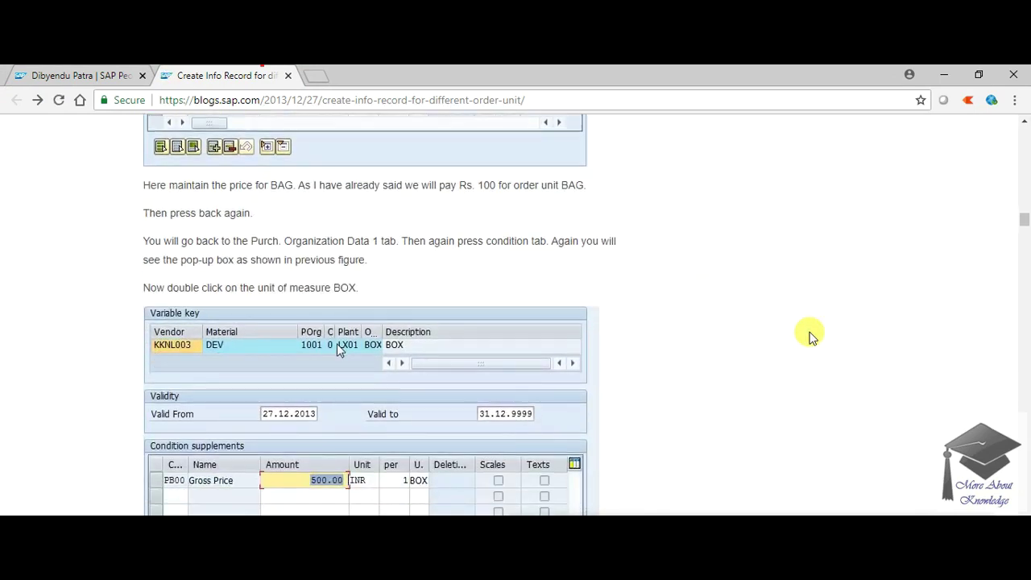
scroll(810, 336, down, 10)
scroll(809, 337, down, 2)
scroll(809, 337, up, 1)
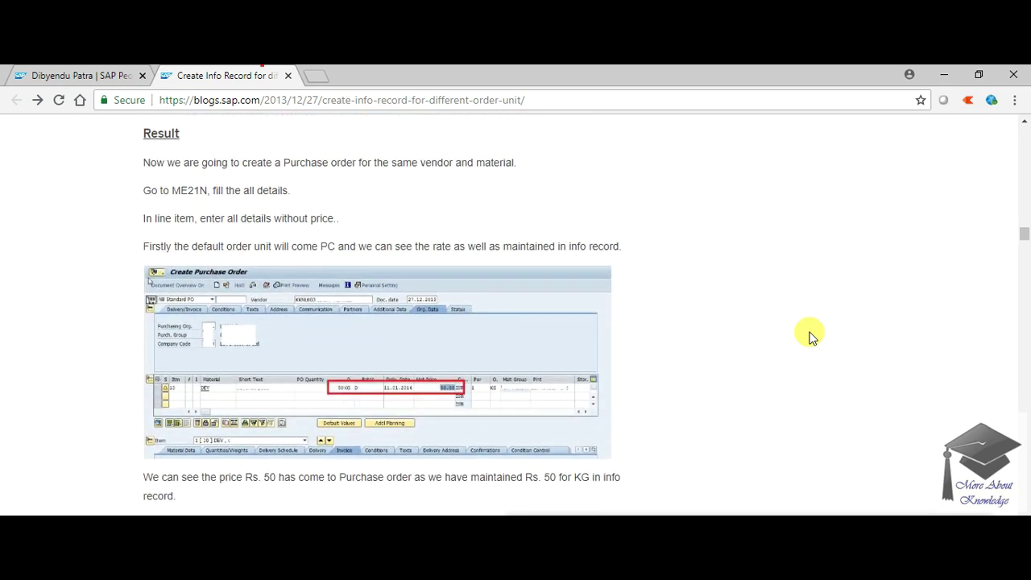
double_click(217, 190)
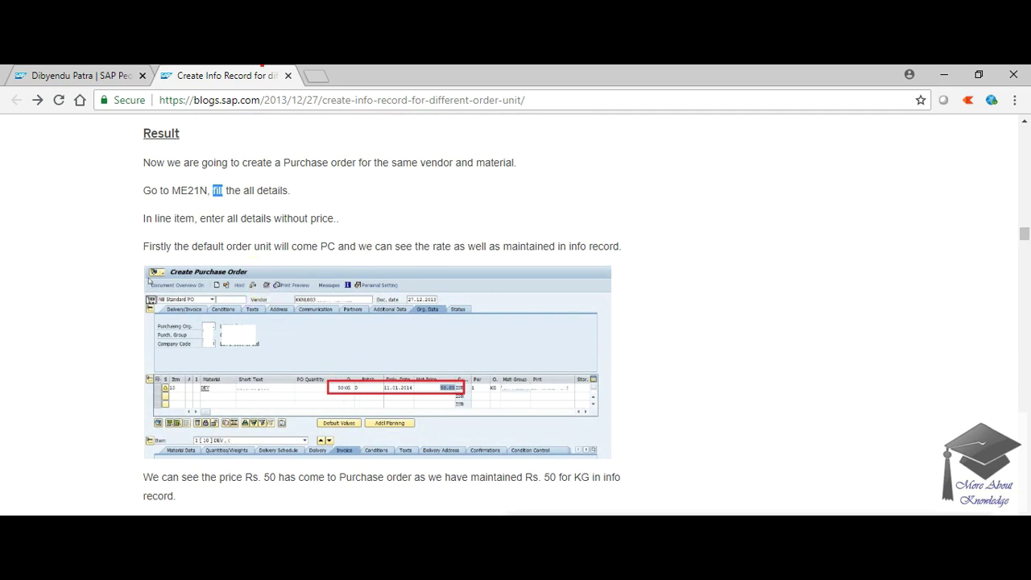
Step: Return to SAP GUI, start transaction ME21N and set MINDWAVE SYSTEMS as the purchase order's vendor
key(alt+Tab)
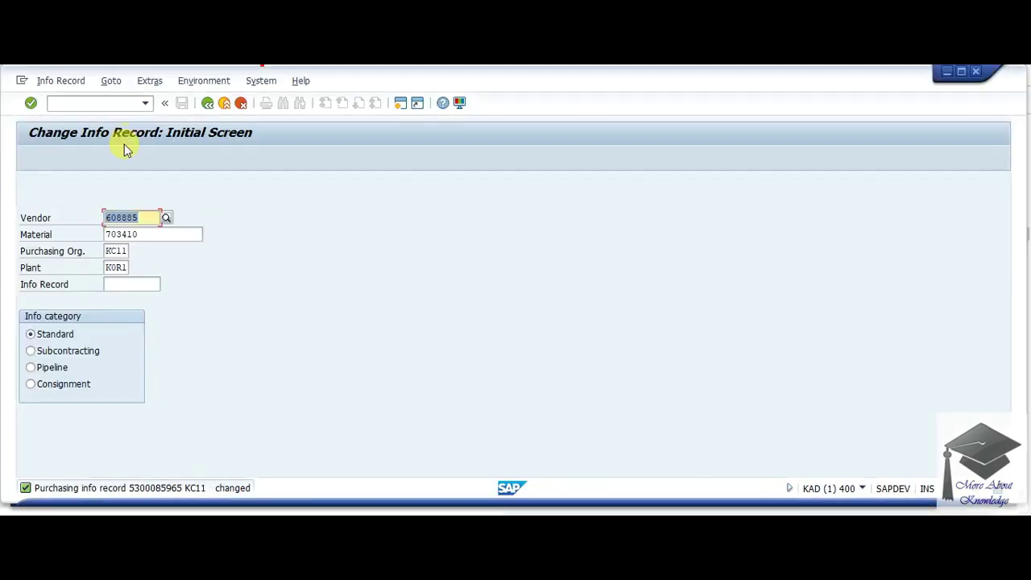
click(79, 102)
text(/nme21n)
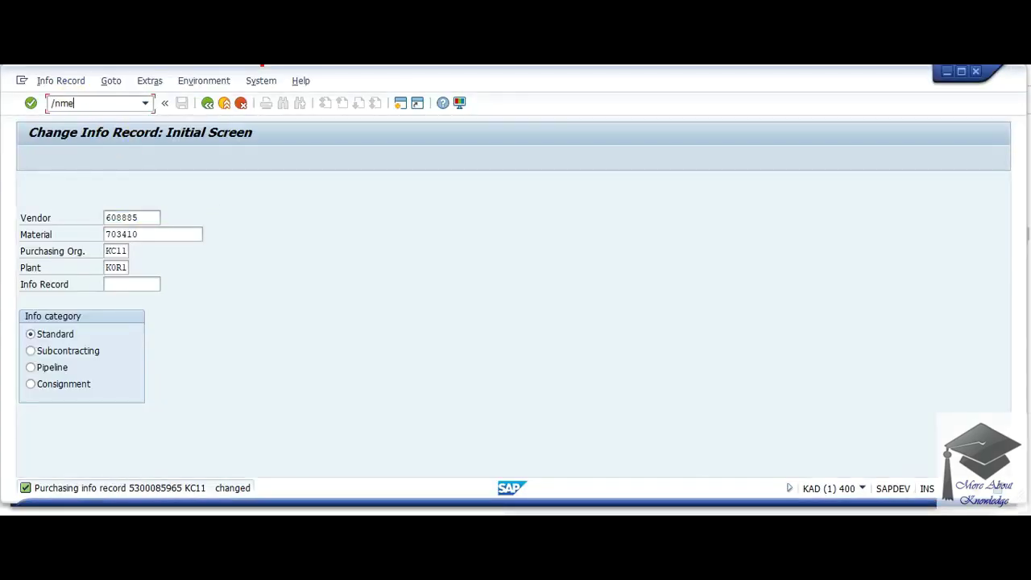
key(Return)
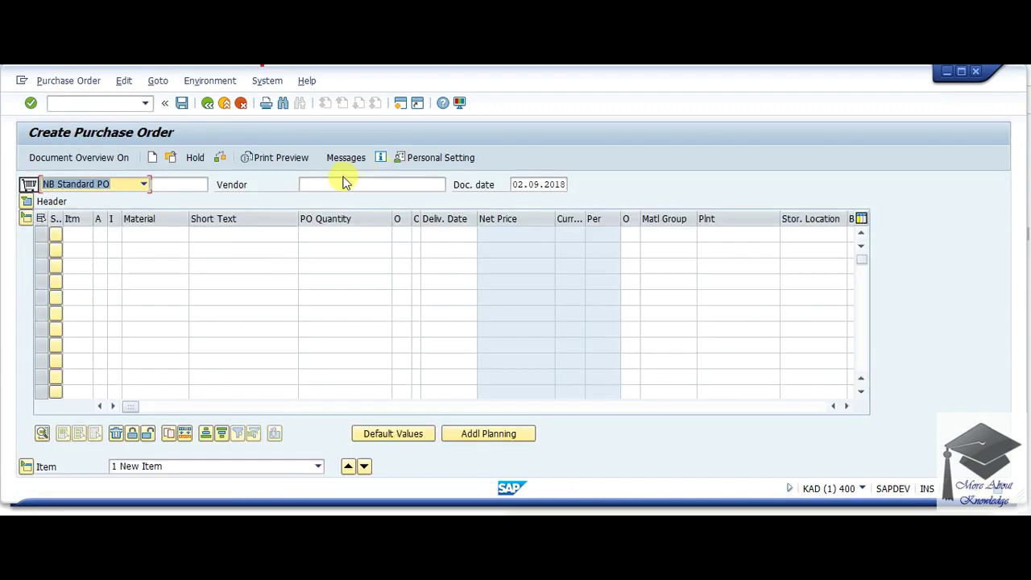
click(341, 180)
click(341, 198)
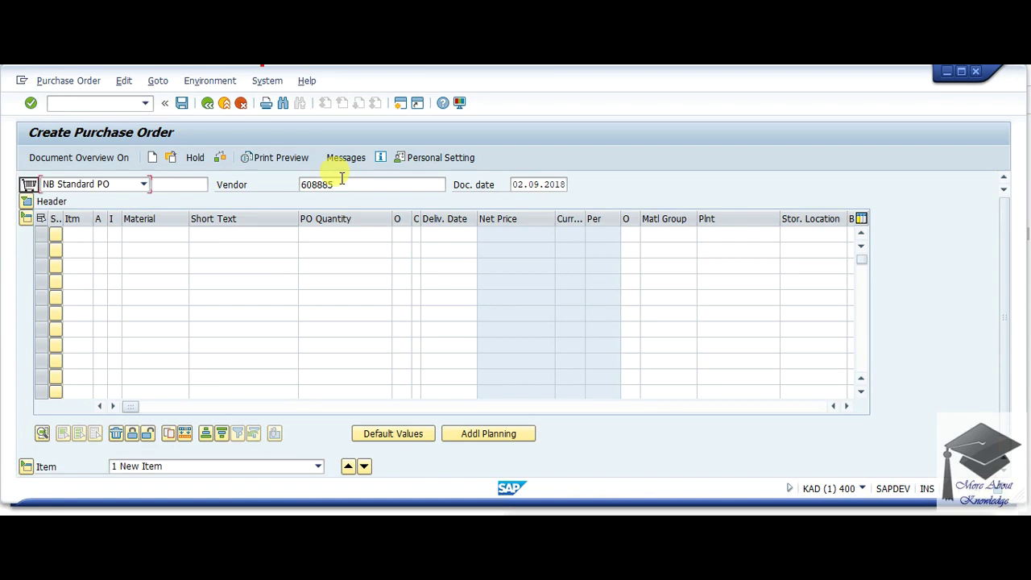
key(Return)
Step: Add an item for material 703410 with quantity 10 and plant K0R1, leaving the order unit and price empty
click(155, 268)
key(Down)
key(Tab)
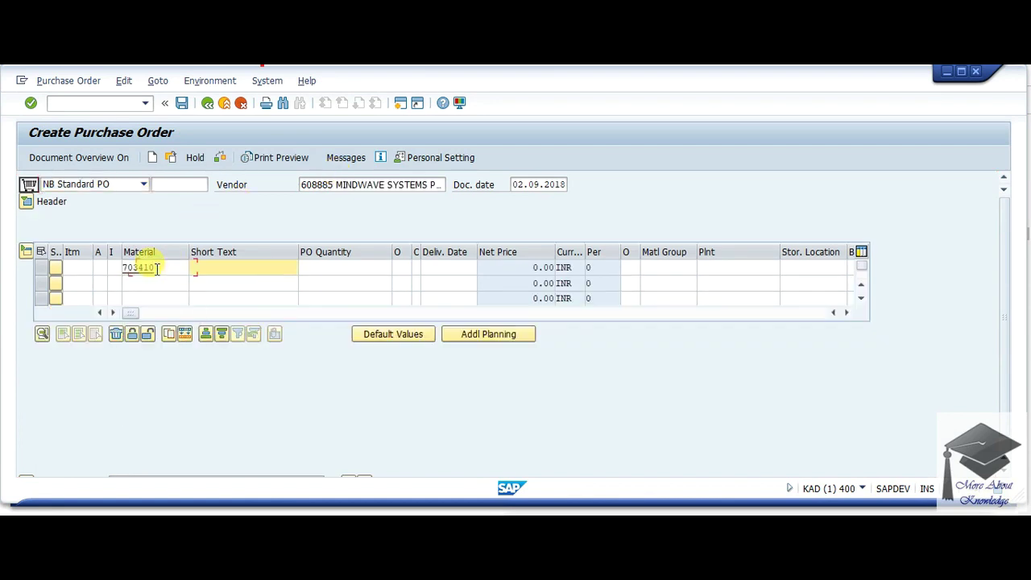
key(Tab)
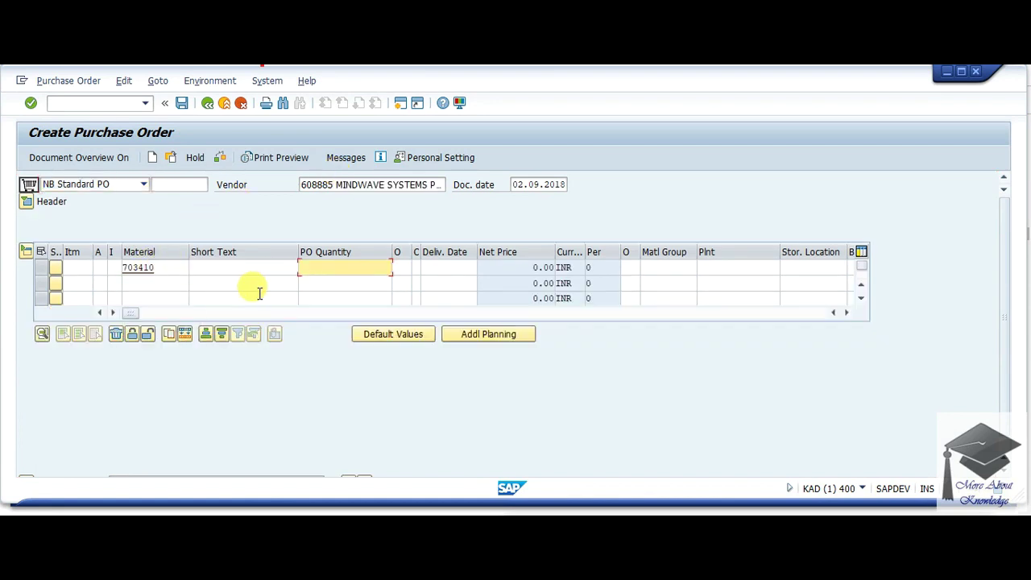
text(10)
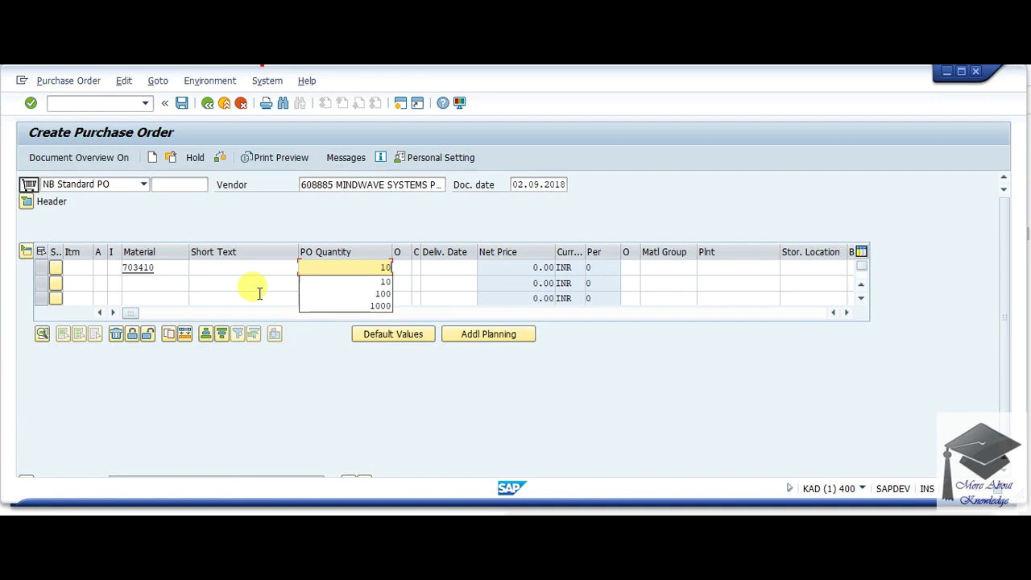
click(395, 268)
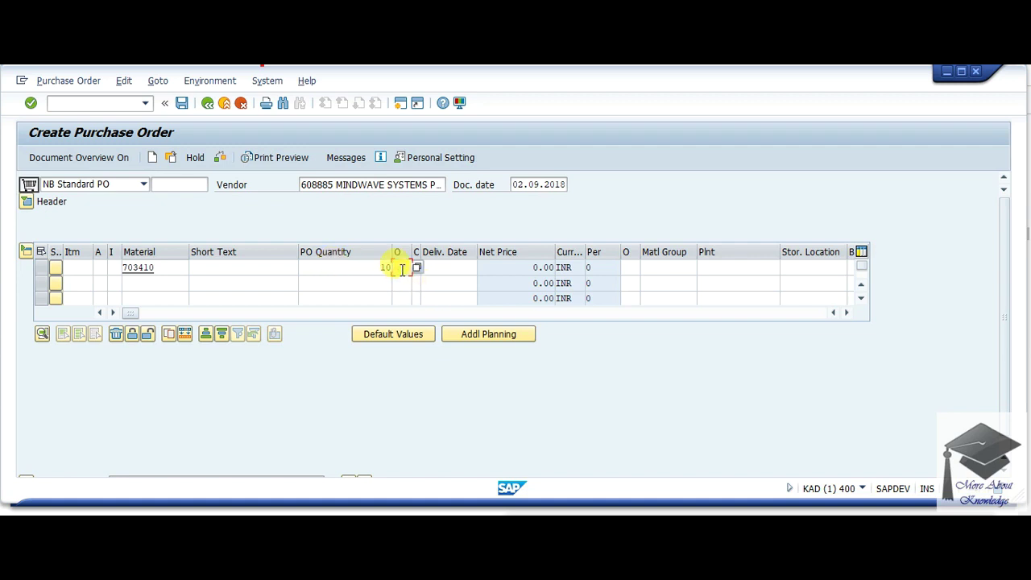
click(628, 268)
click(401, 268)
click(726, 267)
text(k)
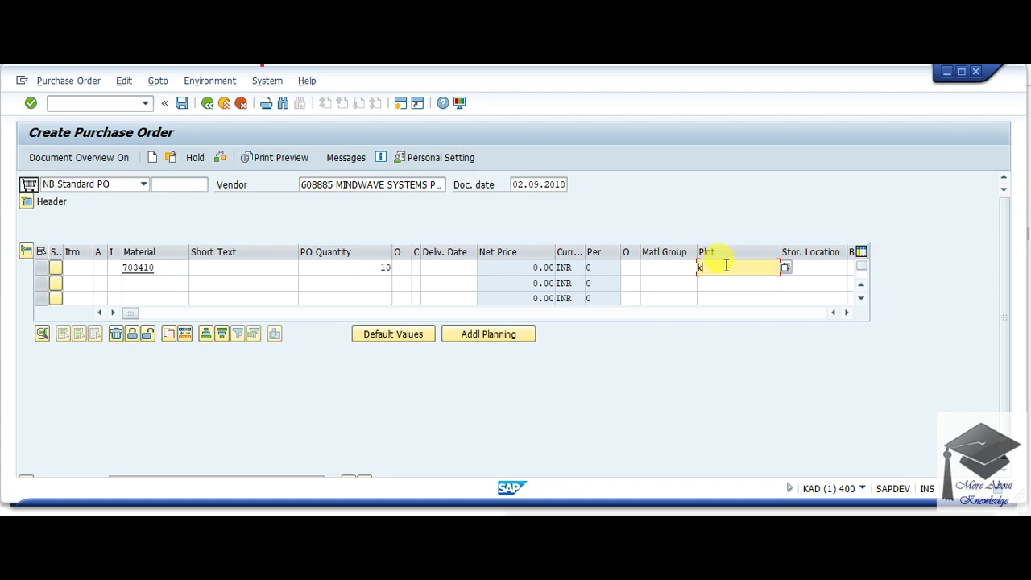
text(0r1)
key(Return)
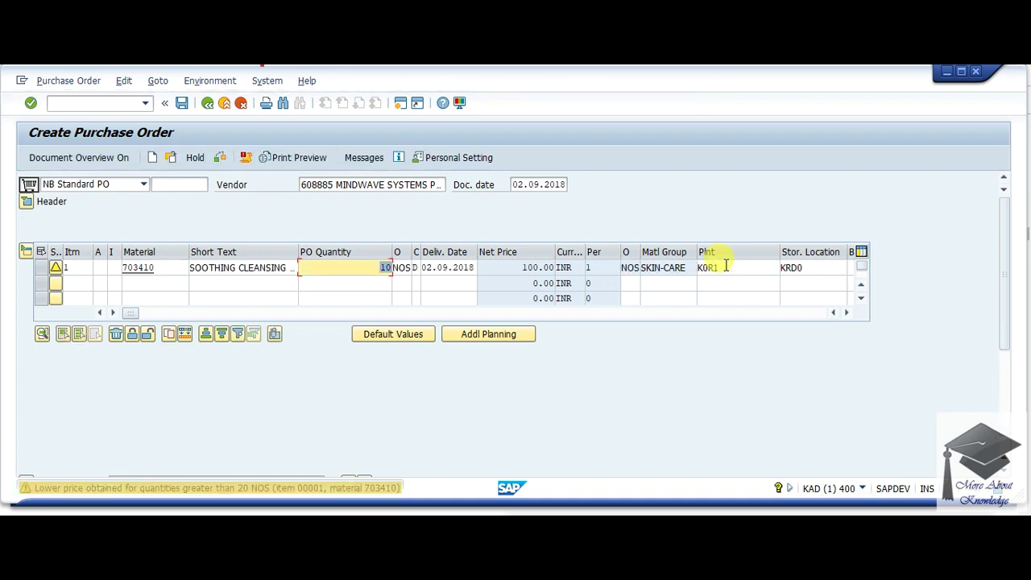
Step: Consult the price notes in Excel, return to SAP GUI, set the item's order unit to CS and check its net price
click(372, 268)
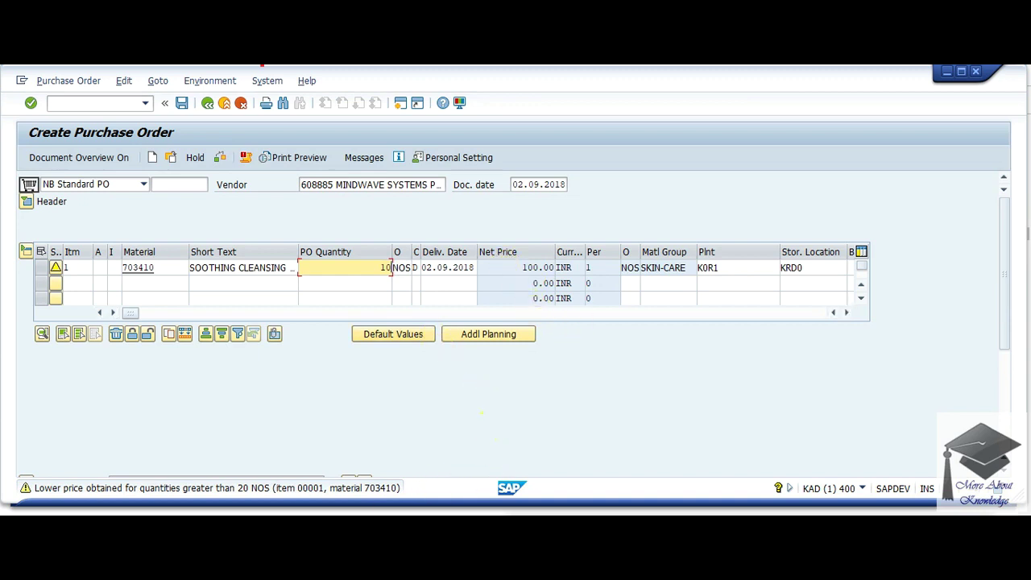
key(alt+Tab)
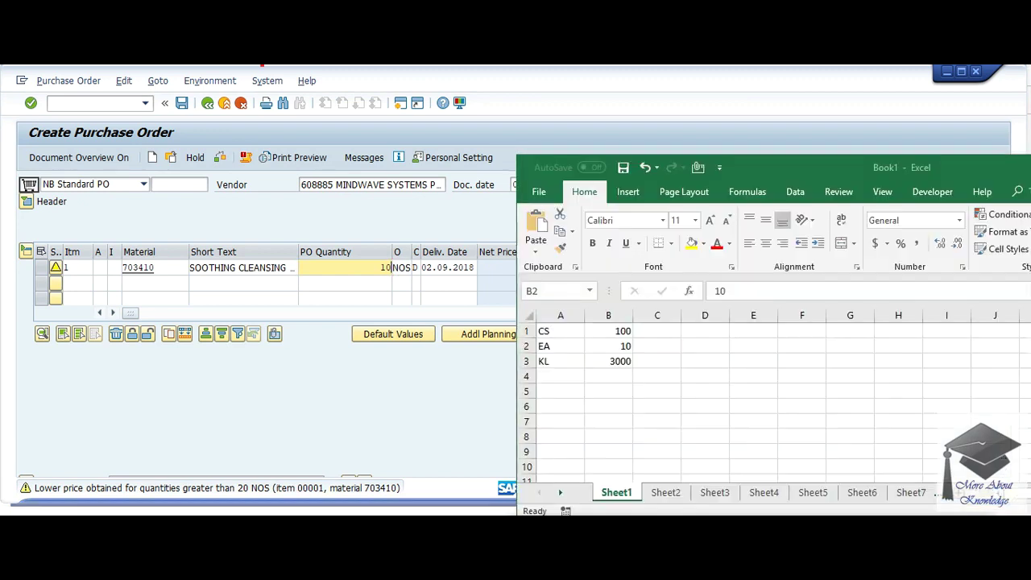
key(alt+Tab)
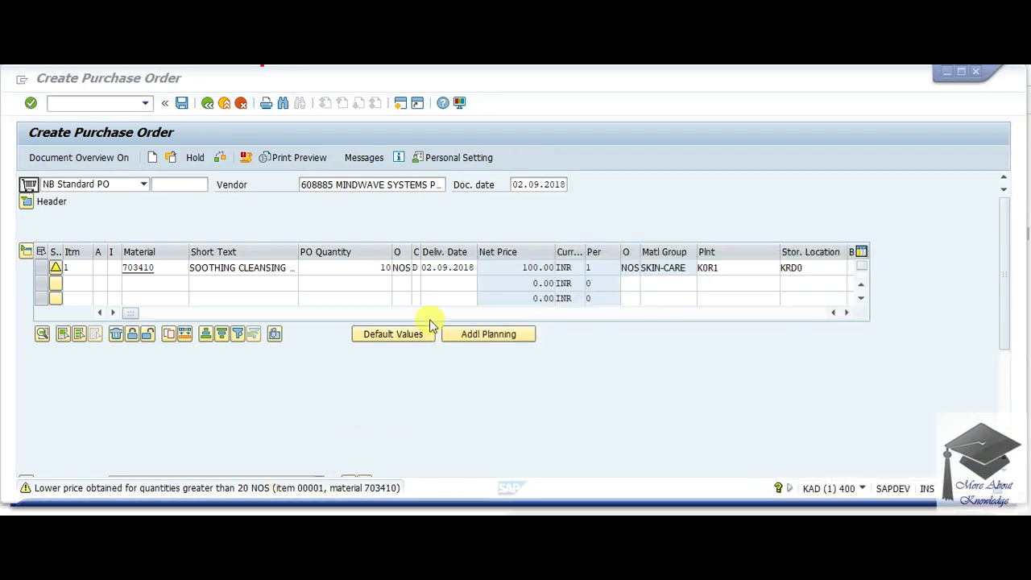
click(394, 269)
text(CS)
key(Return)
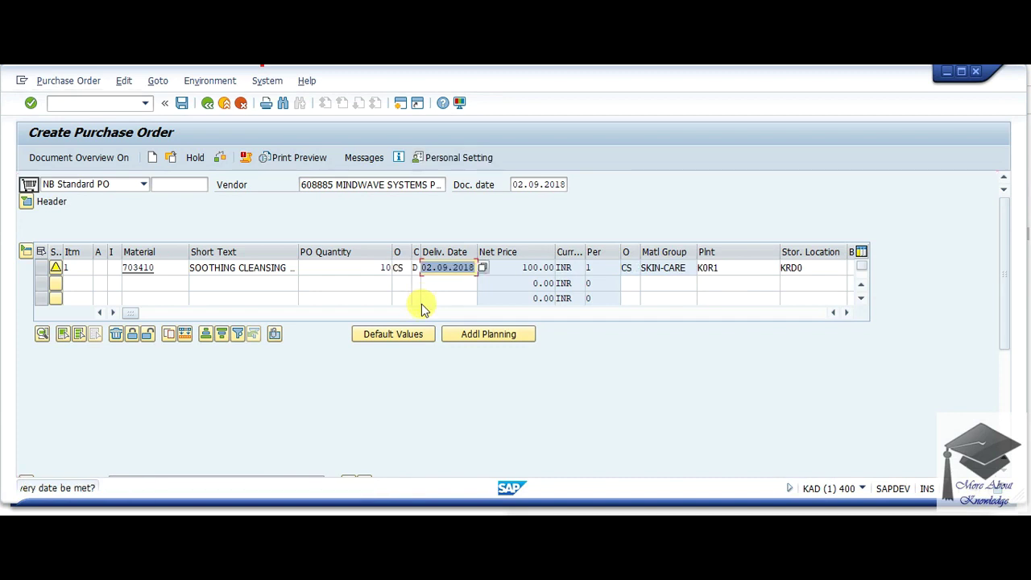
drag(509, 267, 562, 268)
click(560, 268)
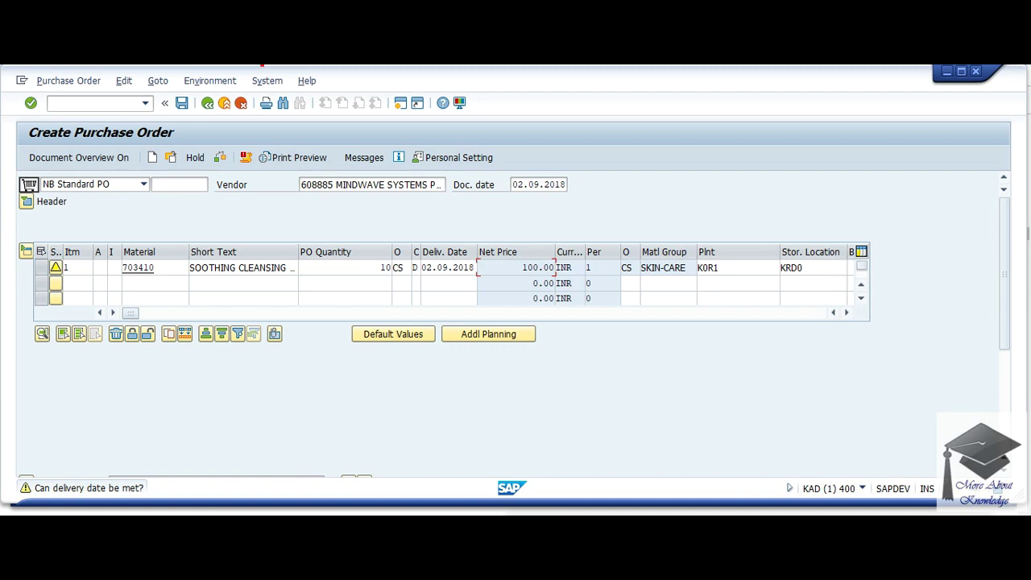
Step: Look up the second order unit in Excel, set the purchase order item's unit to EA in SAP GUI and check its net price
key(alt+Tab)
click(553, 347)
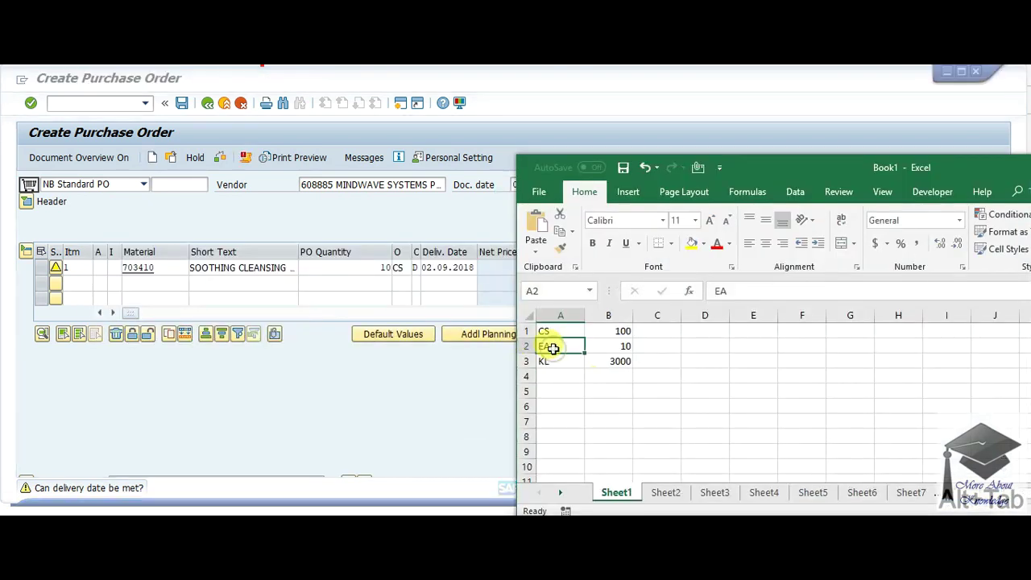
key(alt+Tab)
click(397, 267)
key(BackSpace)
key(BackSpace)
text(EA)
key(Return)
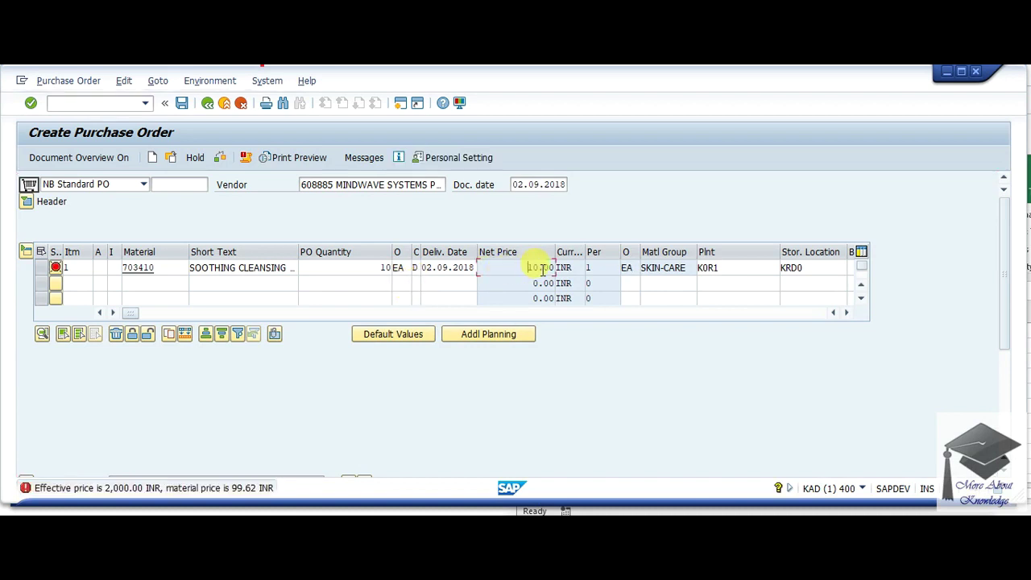
click(553, 267)
drag(507, 268, 577, 267)
click(559, 268)
click(577, 268)
drag(507, 267, 579, 267)
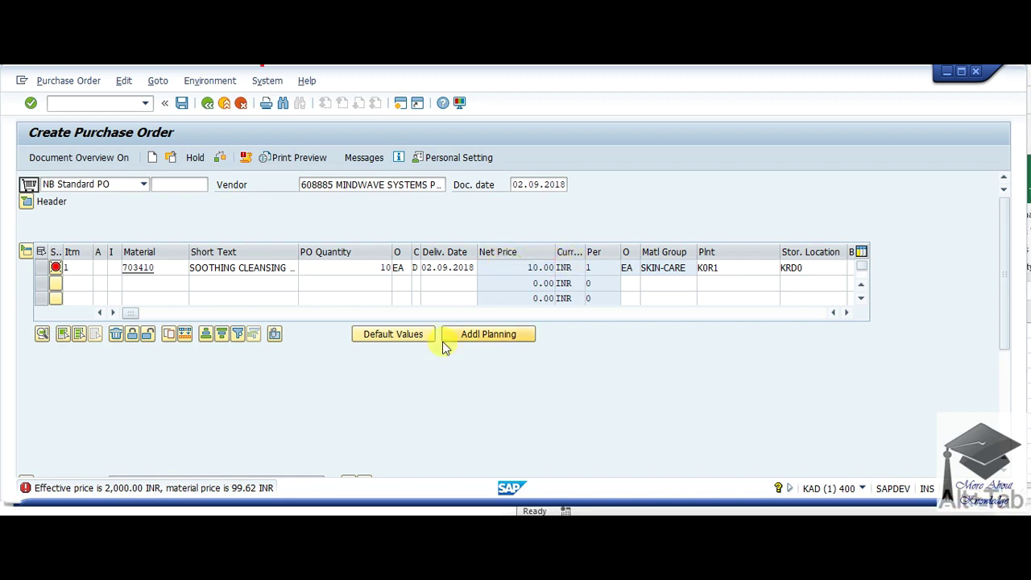
Step: Copy the order unit KL from A3 in Excel into the purchase order item in SAP GUI and check its net price
key(alt+Tab)
click(552, 361)
key(ctrl+c)
key(alt+Tab)
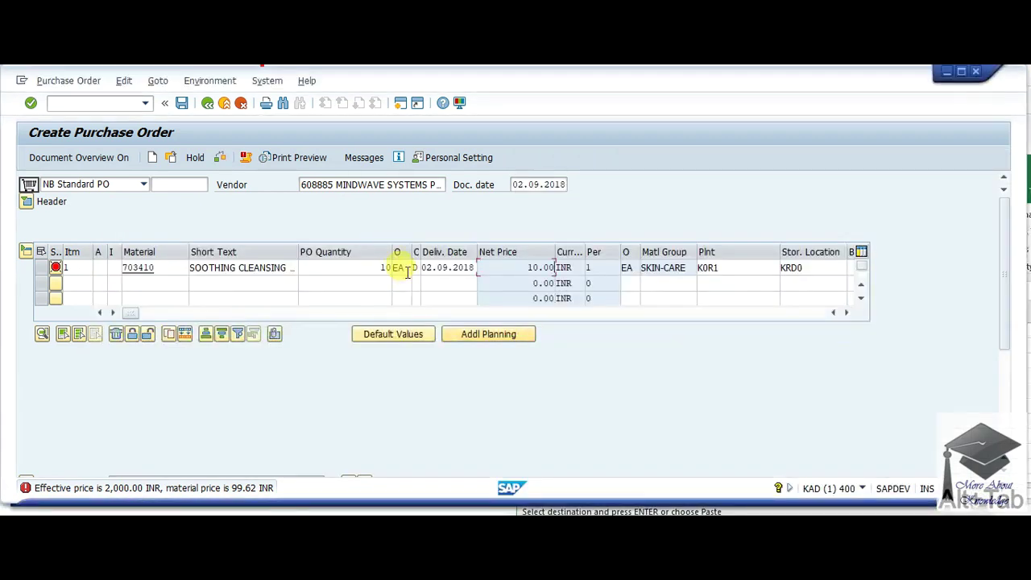
click(407, 268)
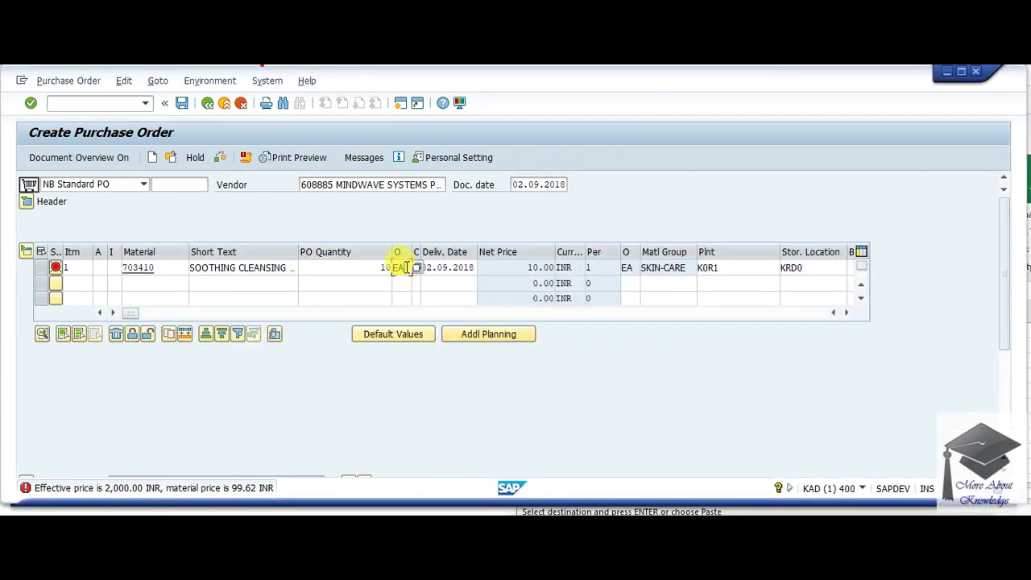
key(ctrl+v)
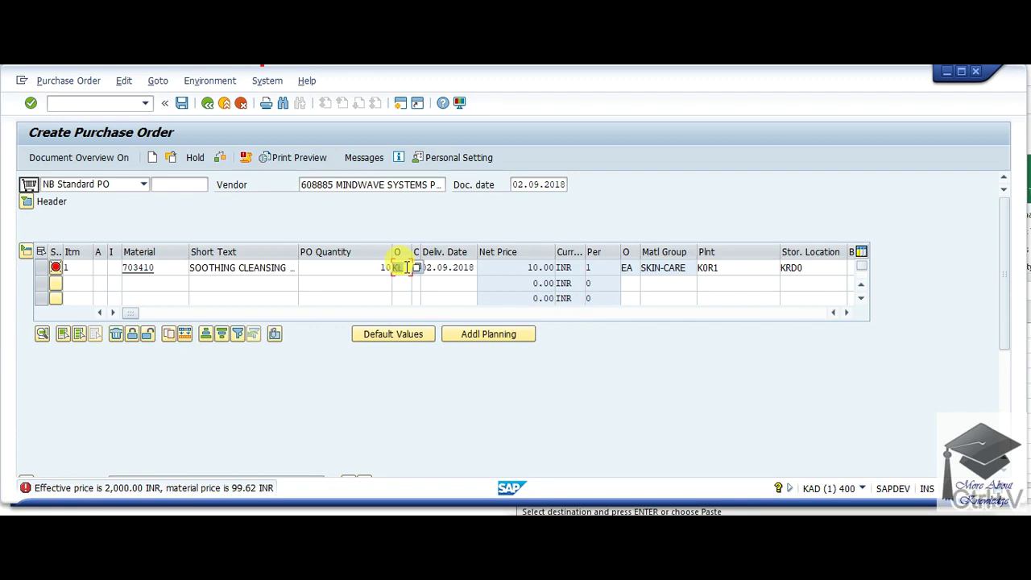
key(Return)
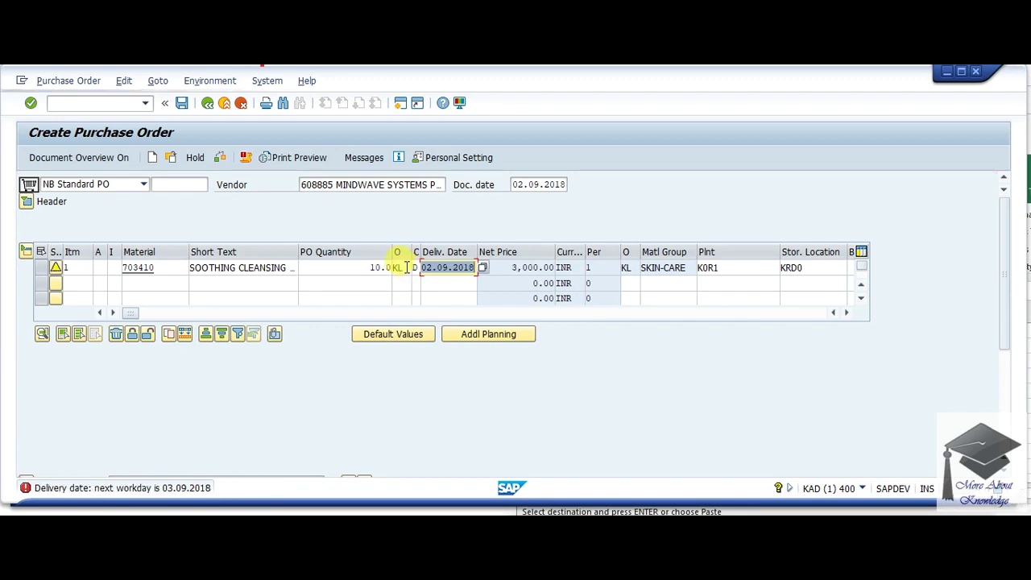
drag(512, 267, 556, 272)
key(ctrl+c)
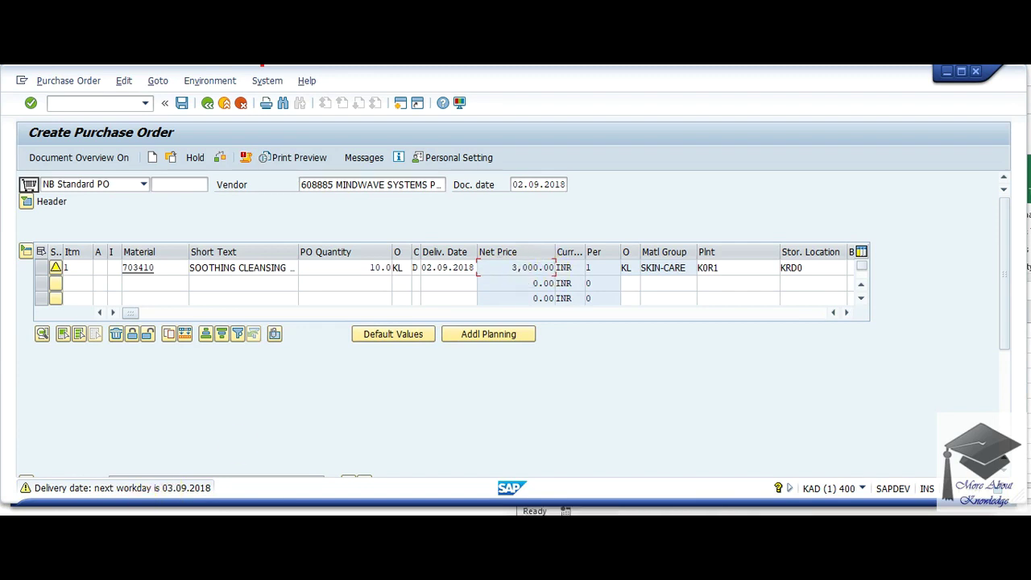
Step: Switch back to the SAP blog post and read the remaining purchase order examples for BAG and BOX
key(alt+Tab)
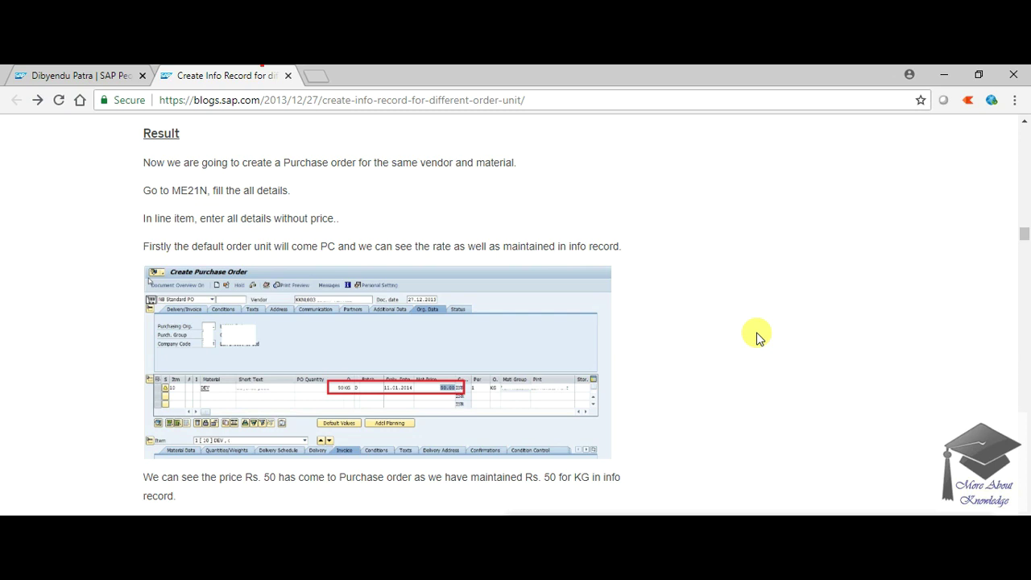
scroll(757, 336, down, 8)
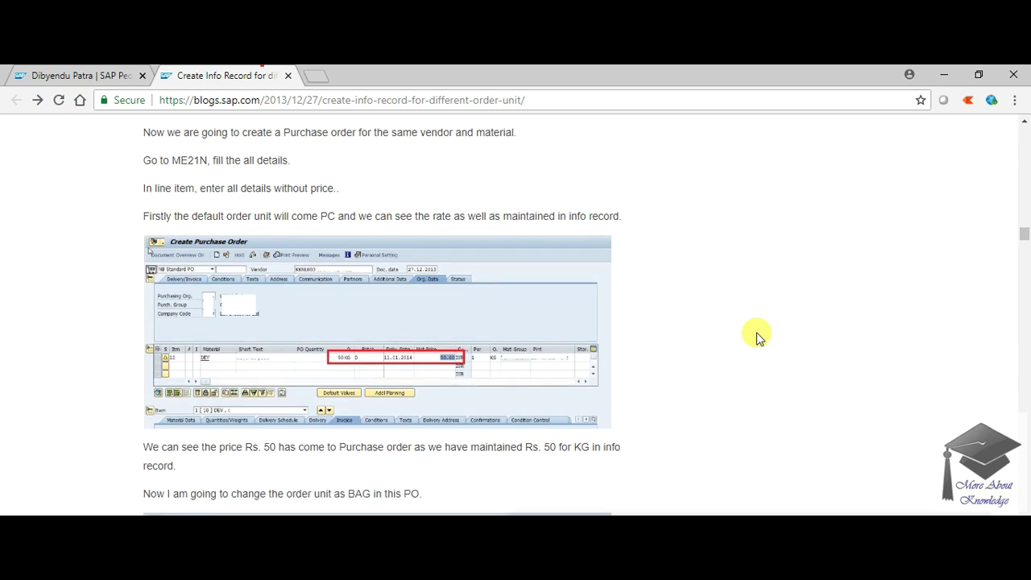
scroll(757, 337, down, 2)
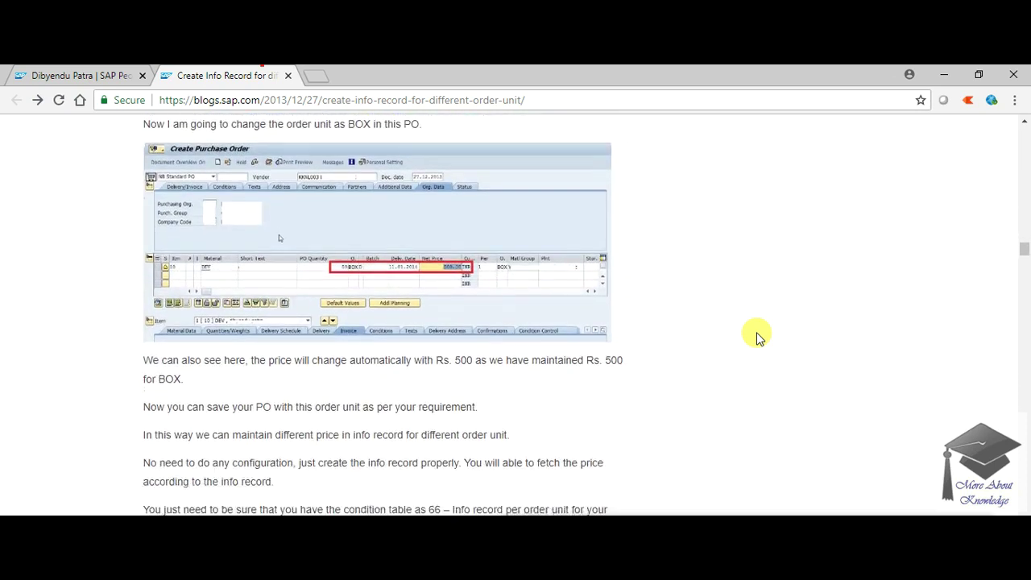